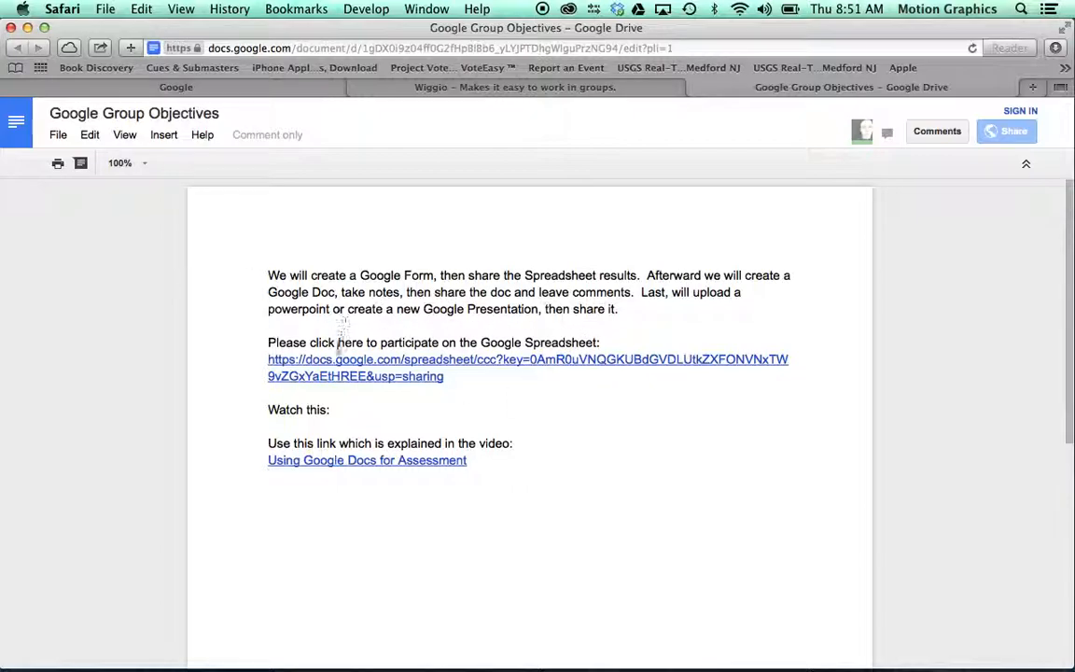
Step: Follow the 'Please click here to participate' link to open the Google Group Day 1 spreadsheet
{"action": "left_click", "coordinate": [333, 371]}
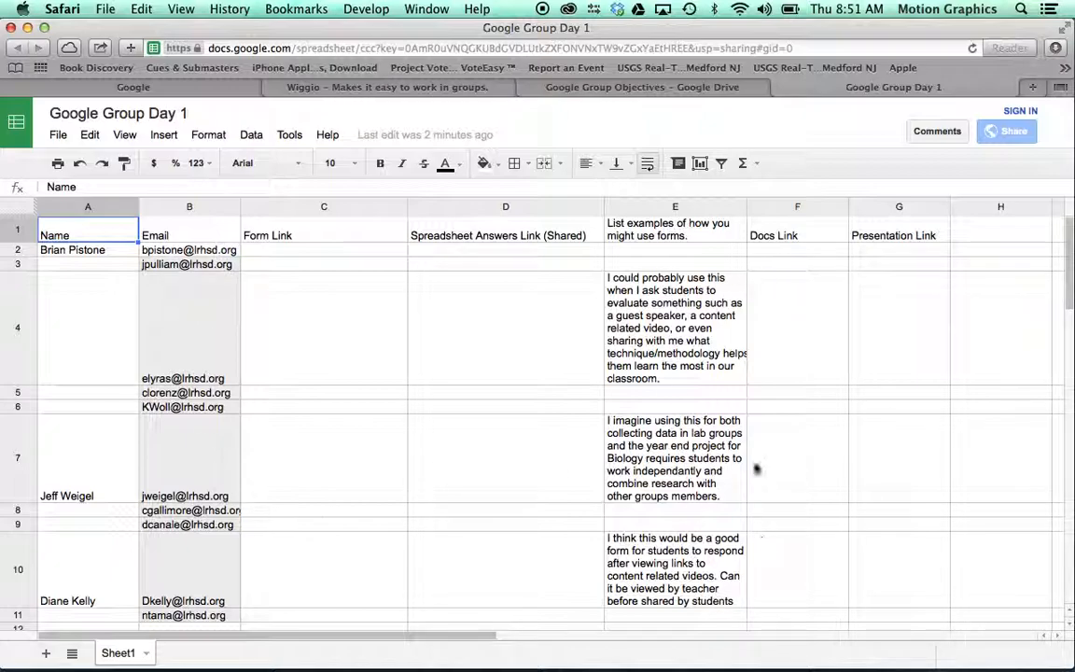
Step: Review the form-examples, Email and Form Link columns, then switch to the Google homepage tab
{"action": "left_click", "coordinate": [676, 233]}
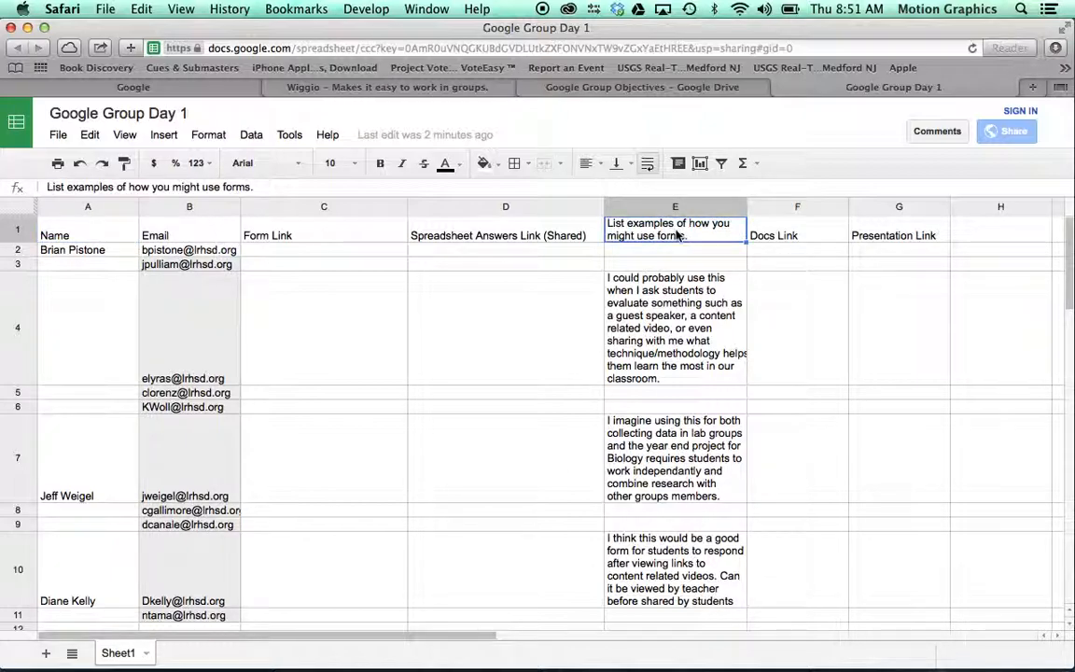
{"action": "left_click", "coordinate": [616, 323]}
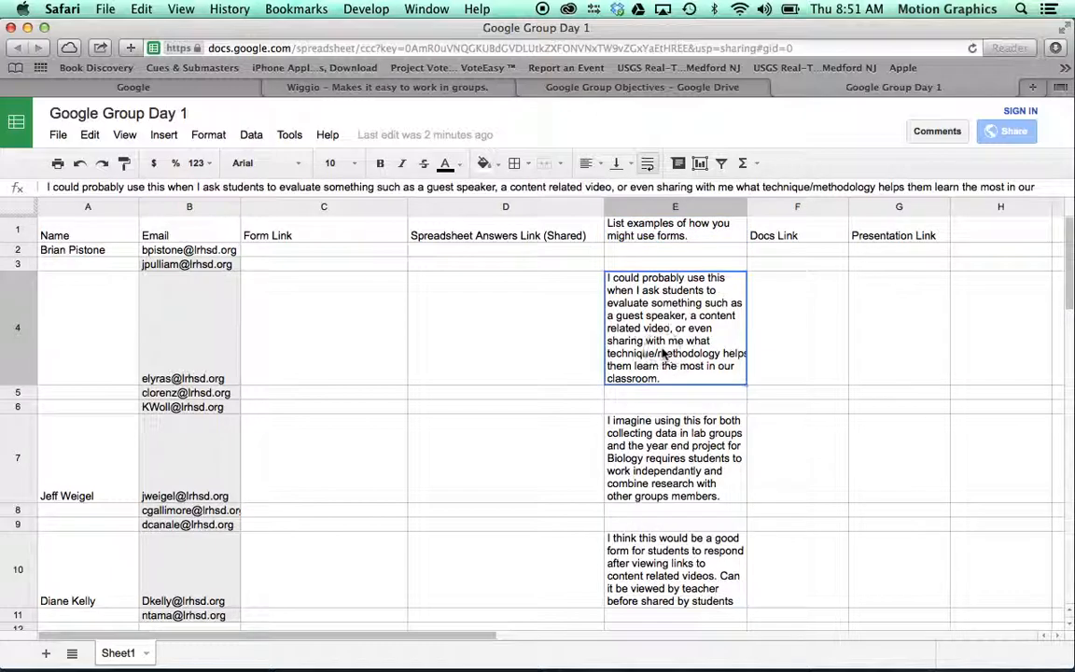
{"action": "left_click", "coordinate": [191, 229]}
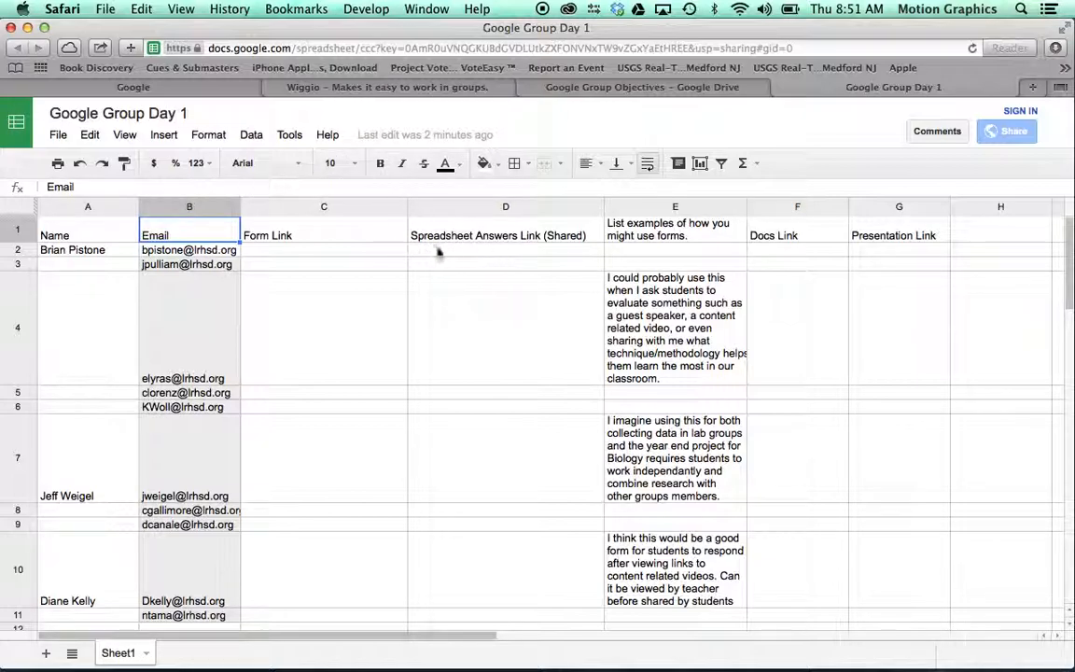
{"action": "left_click", "coordinate": [641, 231]}
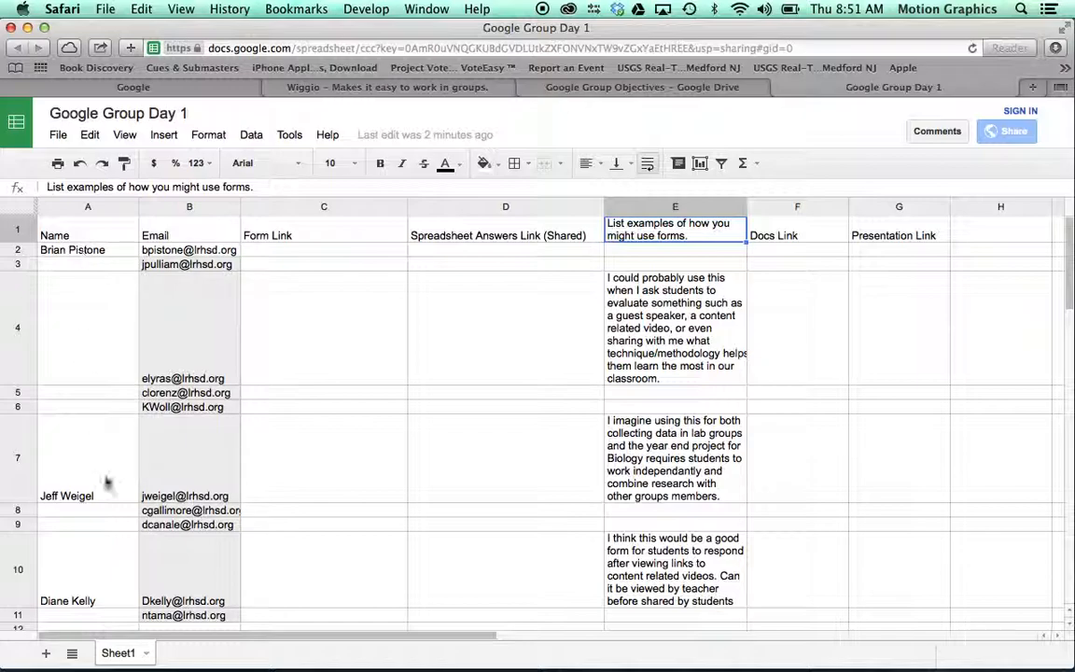
{"action": "left_click", "coordinate": [312, 235]}
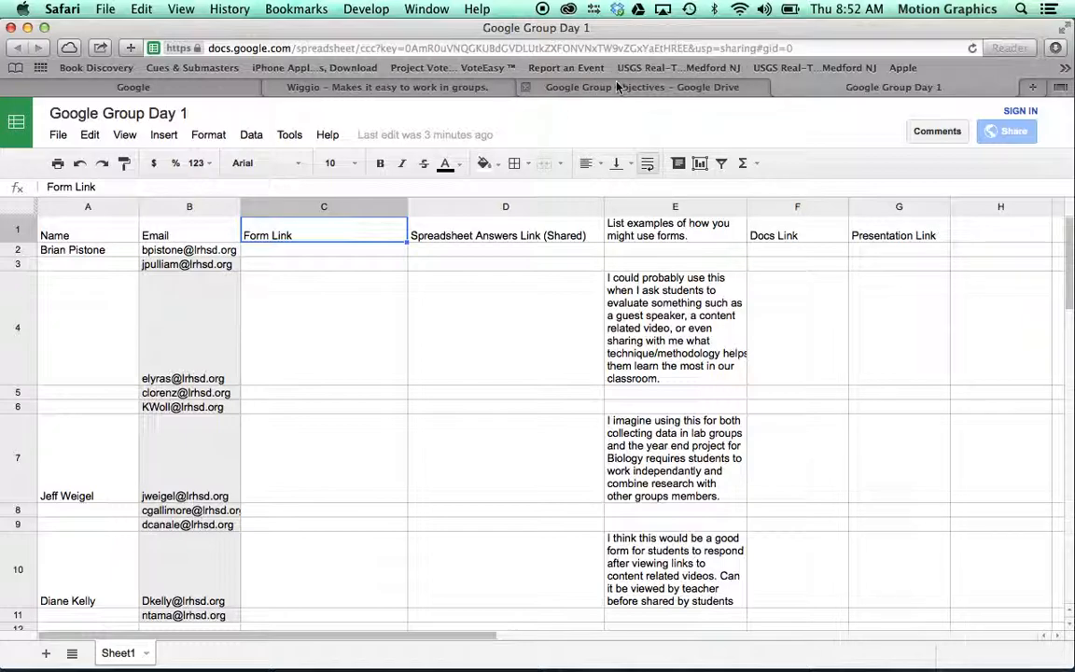
{"action": "left_click", "coordinate": [150, 84]}
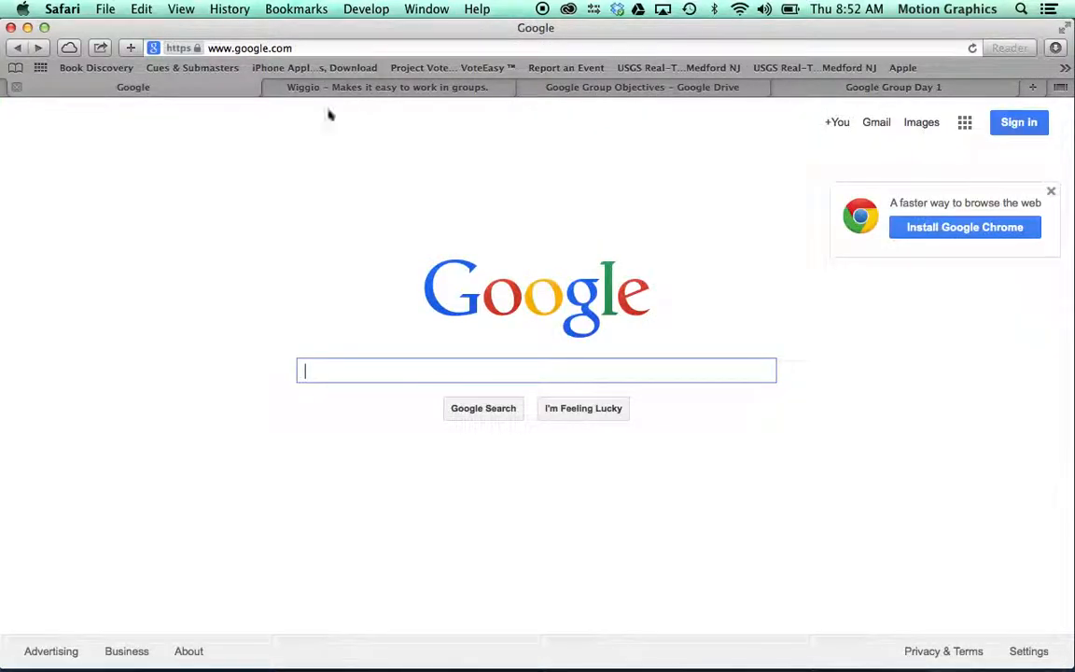
Step: Sign in to Google with the Gmail account by entering its password
{"action": "left_click", "coordinate": [1023, 123]}
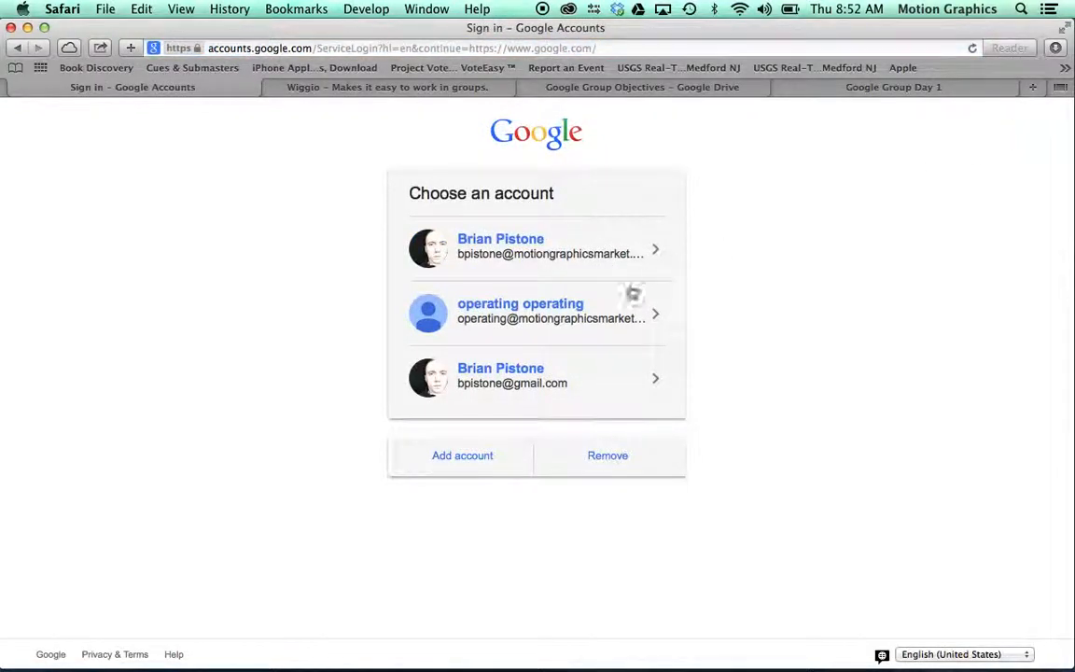
{"action": "left_click", "coordinate": [523, 369]}
{"action": "scroll", "coordinate": [663, 327], "scroll_direction": "down", "scroll_amount": 1}
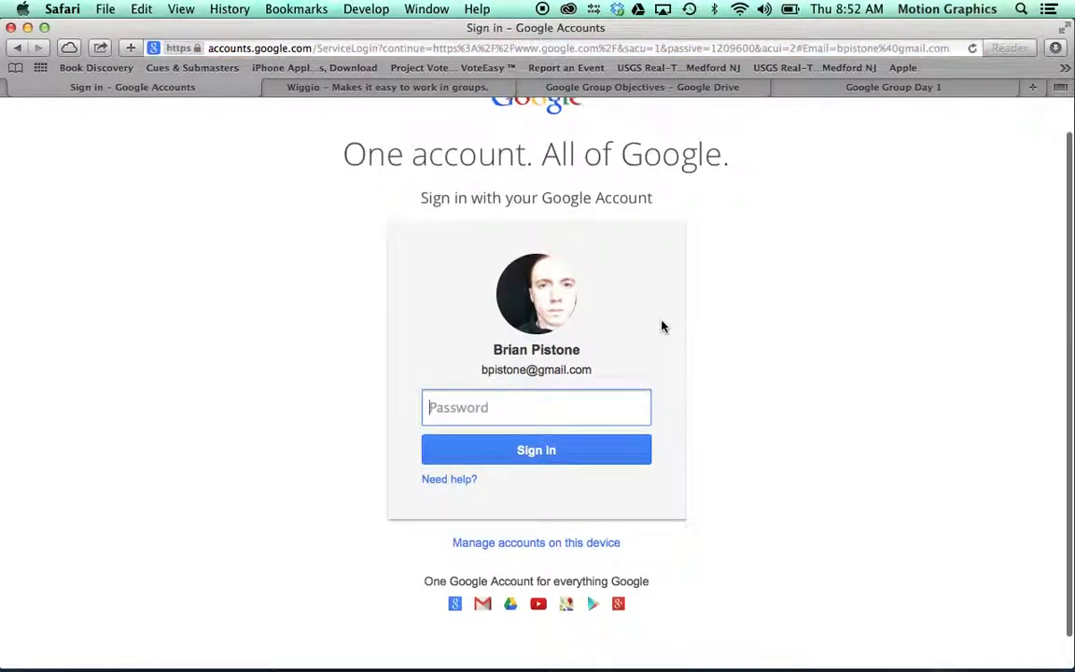
{"action": "left_click_drag", "start_coordinate": [480, 369], "coordinate": [586, 372]}
{"action": "left_click", "coordinate": [559, 368]}
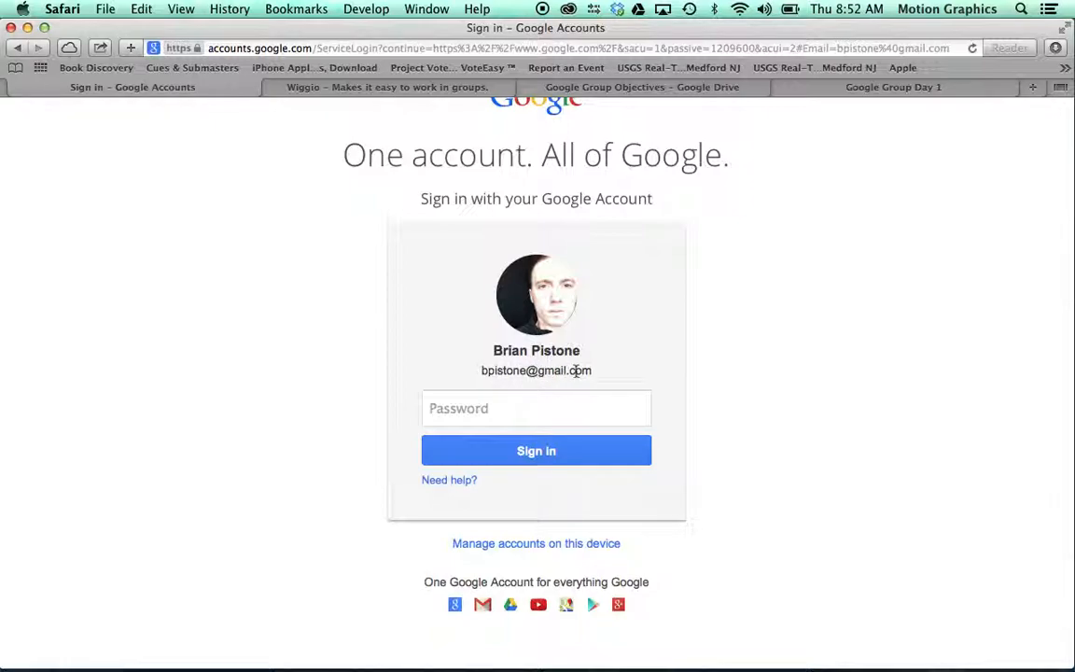
{"action": "left_click", "coordinate": [500, 402]}
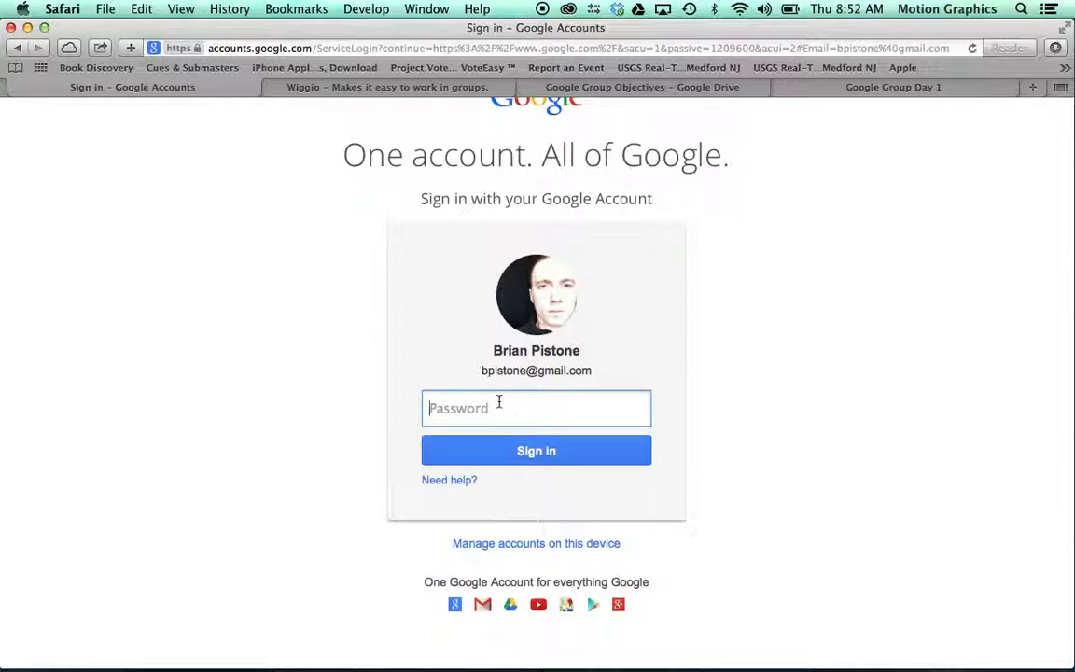
{"action": "type", "text": "••••••••"}
{"action": "key", "text": "Return"}
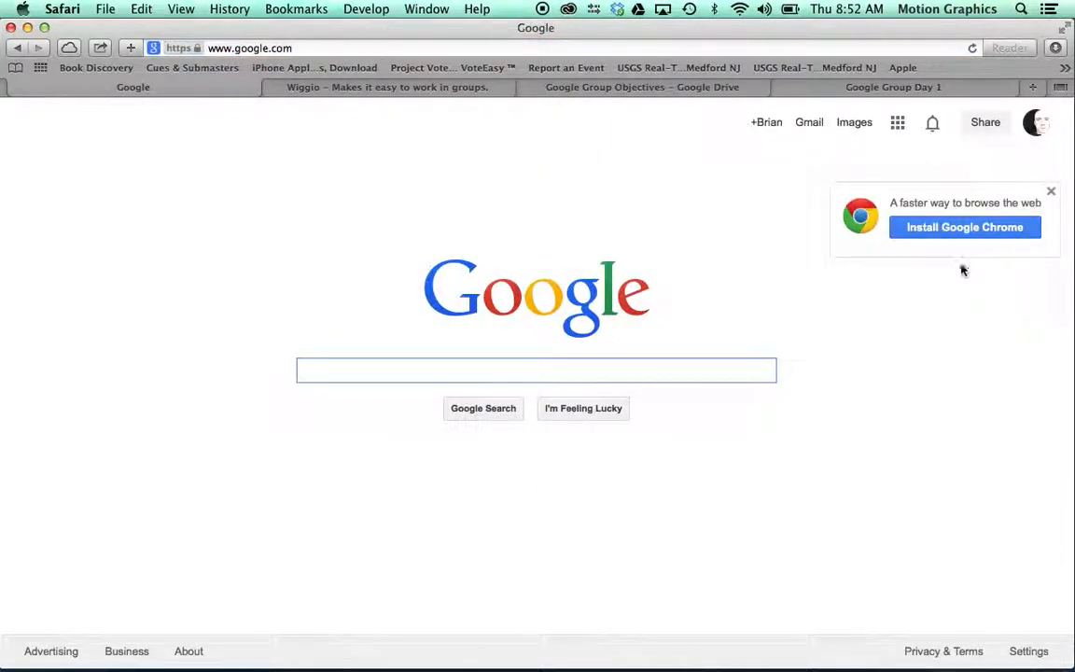
Step: Open Google Drive from the Google apps grid
{"action": "left_click", "coordinate": [898, 125]}
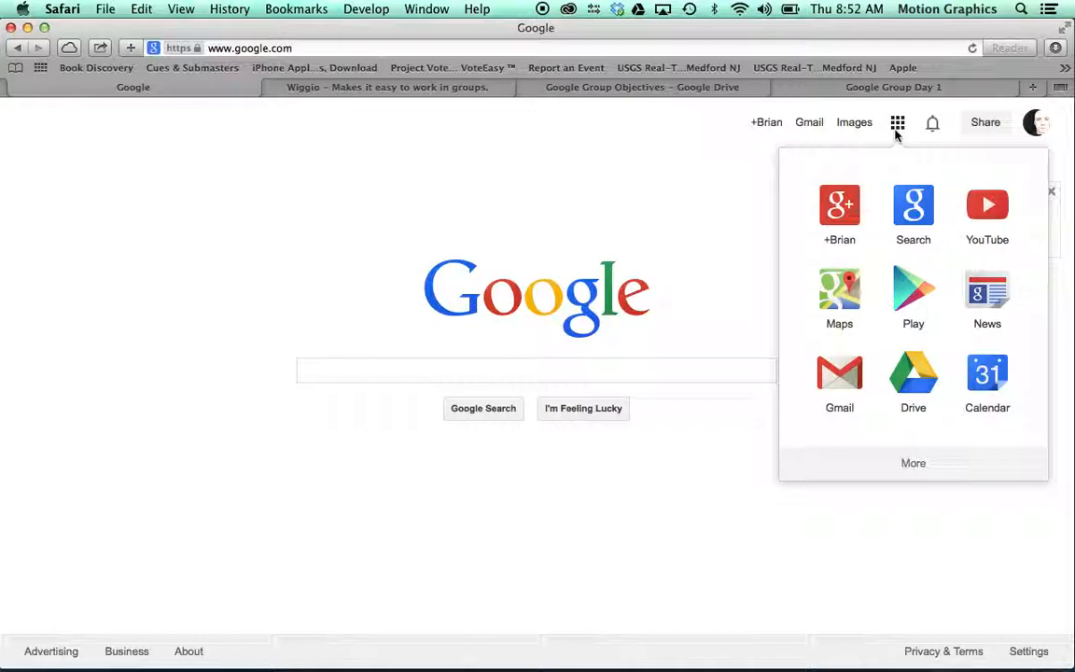
{"action": "left_click", "coordinate": [917, 385]}
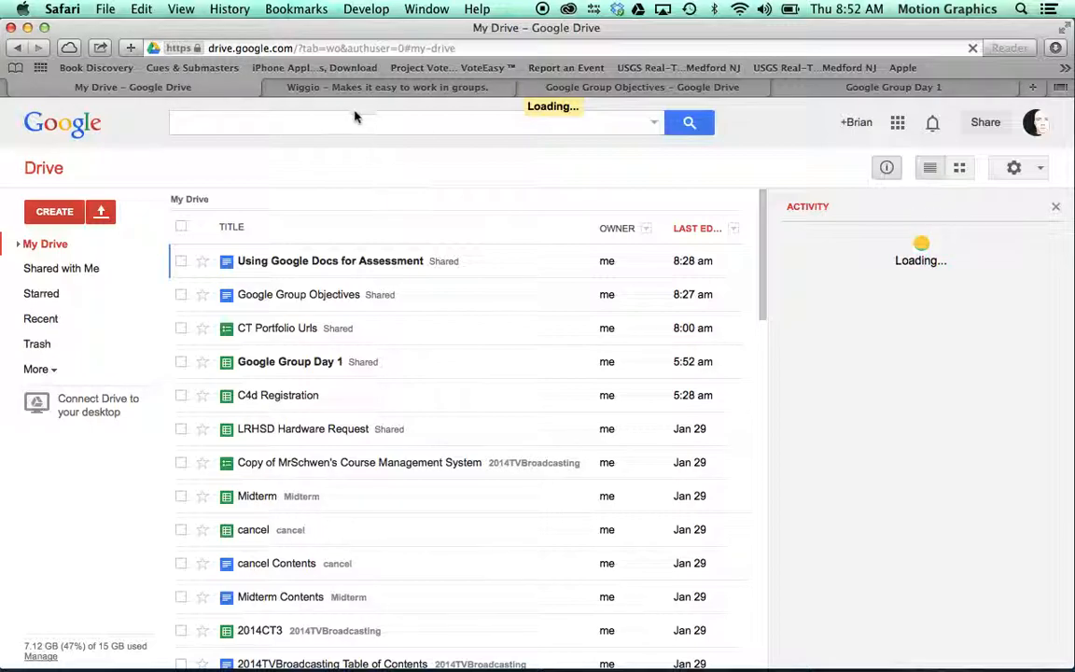
{"action": "left_click", "coordinate": [233, 47]}
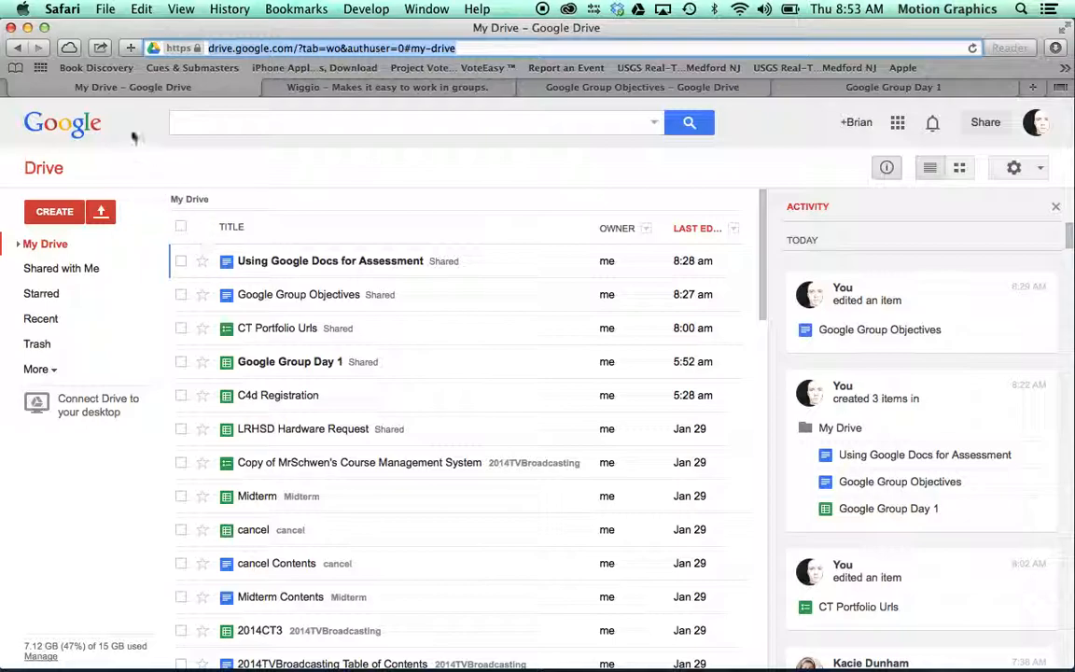
Step: Create a new Google Form from Drive's CREATE menu
{"action": "left_click", "coordinate": [47, 210]}
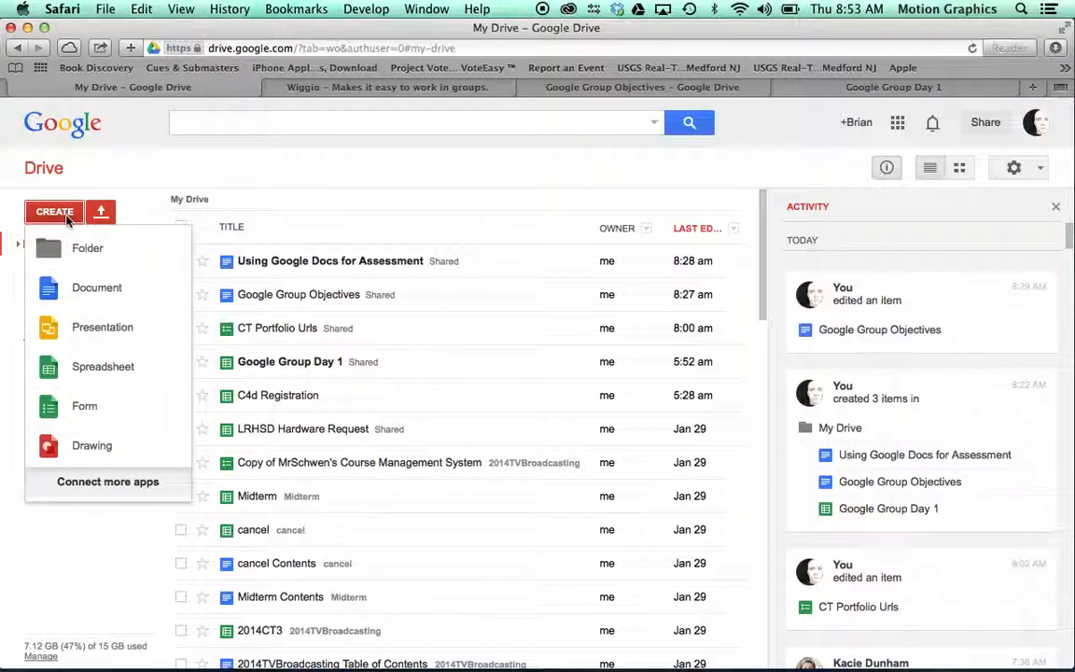
{"action": "left_click", "coordinate": [229, 166]}
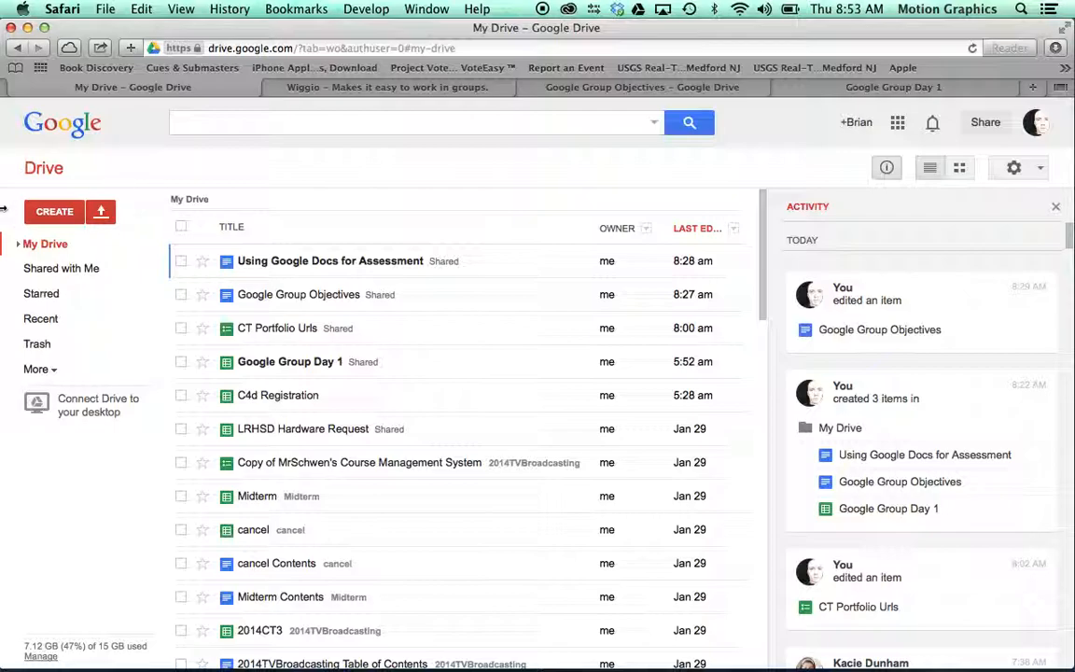
{"action": "left_click", "coordinate": [54, 211]}
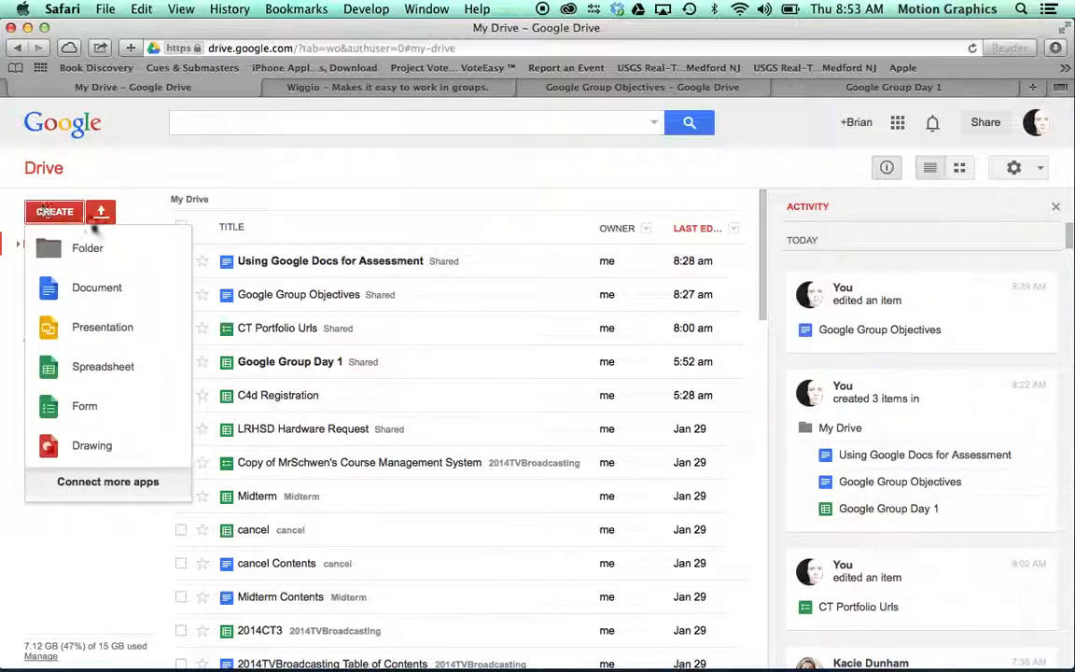
{"action": "left_click", "coordinate": [94, 412]}
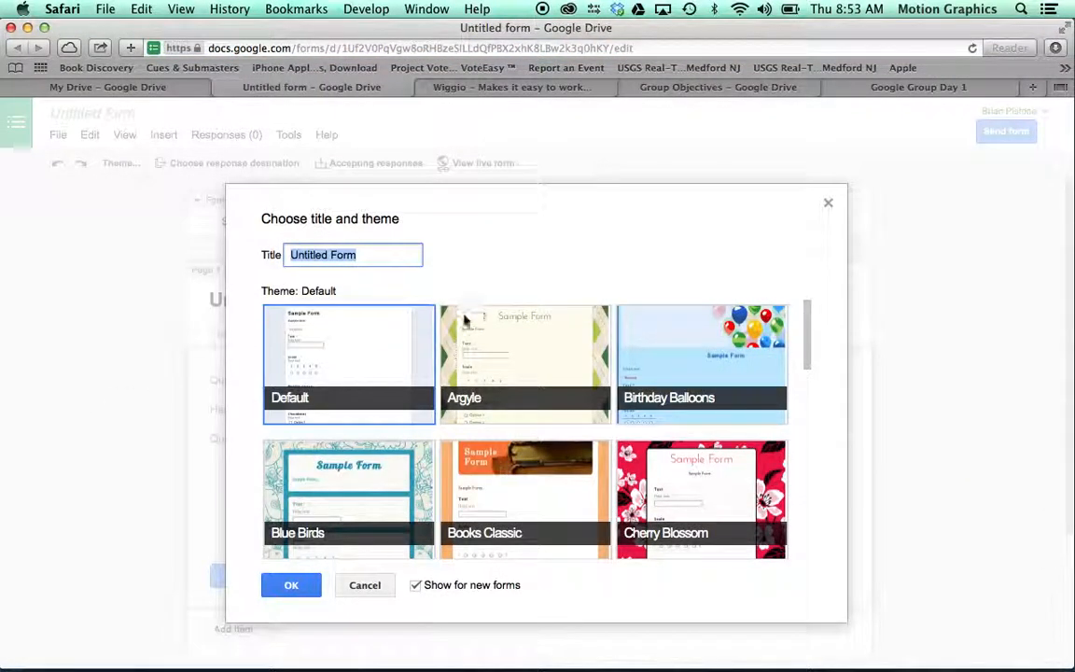
Step: Title the form with the author's name plus 'Example Form', keeping the Default theme
{"action": "scroll", "coordinate": [530, 355], "scroll_direction": "down", "scroll_amount": 3}
{"action": "scroll", "coordinate": [530, 355], "scroll_direction": "up", "scroll_amount": 3}
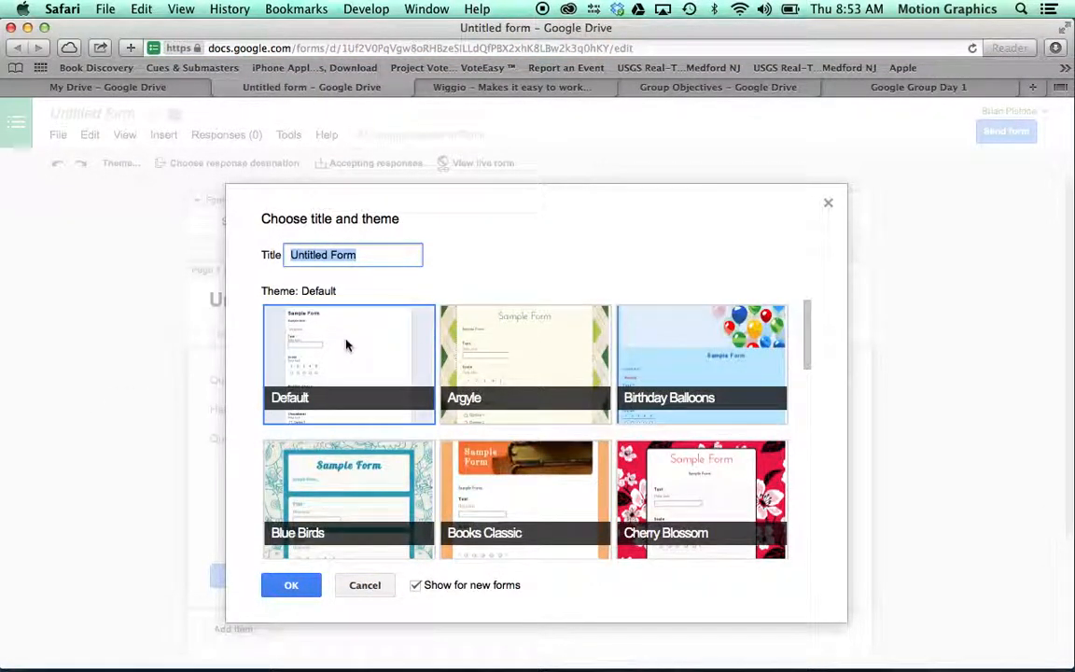
{"action": "left_click", "coordinate": [348, 345]}
{"action": "triple_click", "coordinate": [363, 256]}
{"action": "type", "text": "Uiian Pistonn"}
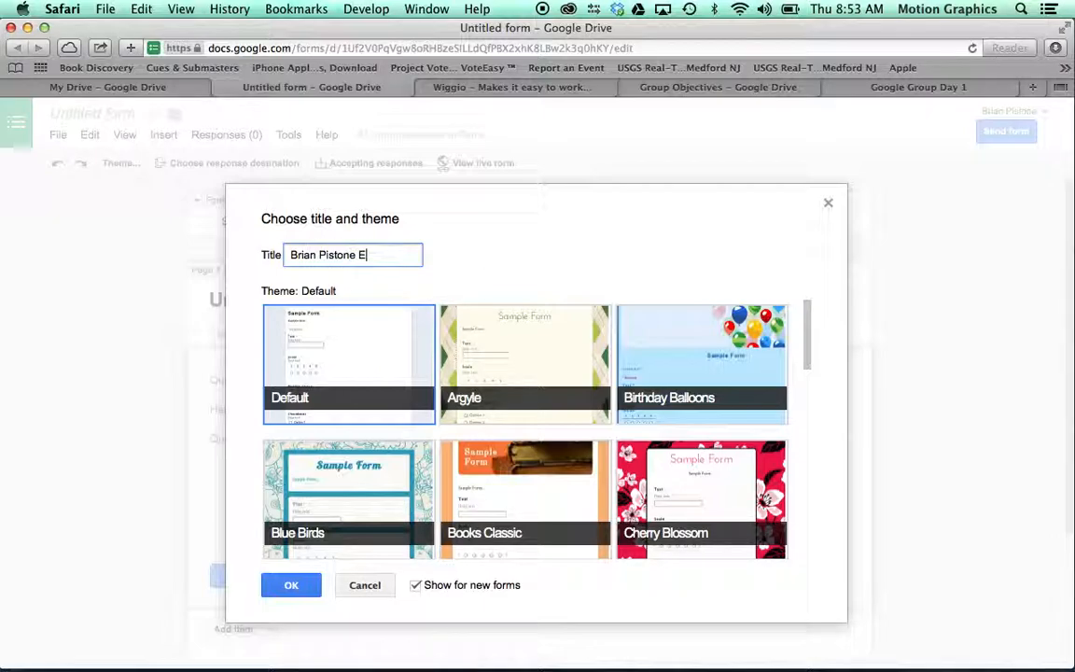
{"action": "type", "text": " Example Form"}
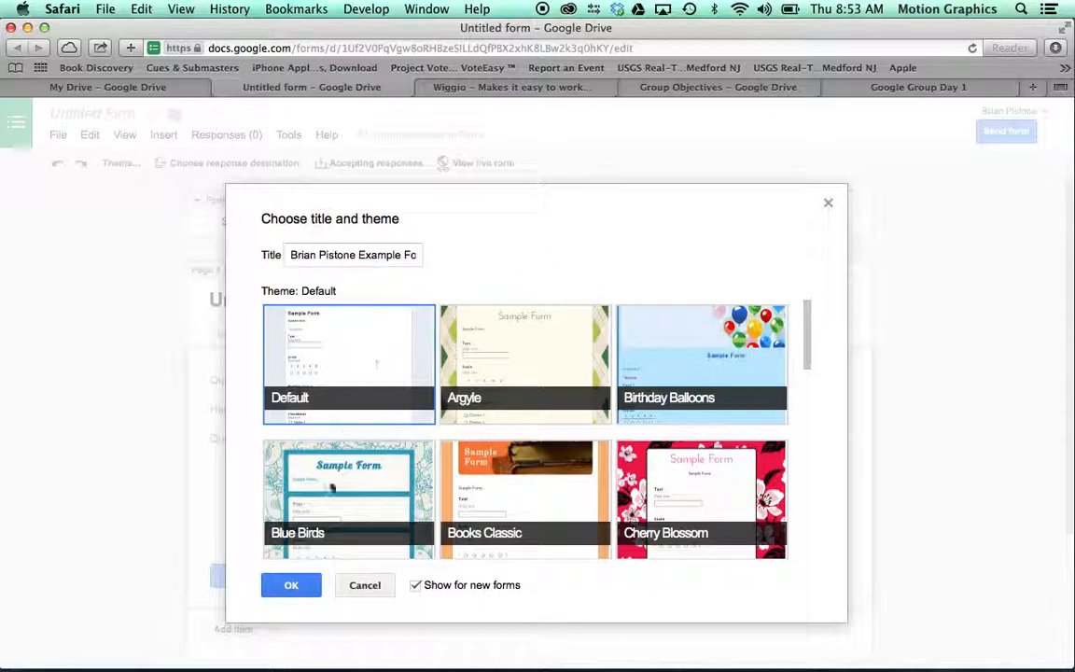
{"action": "left_click", "coordinate": [301, 588]}
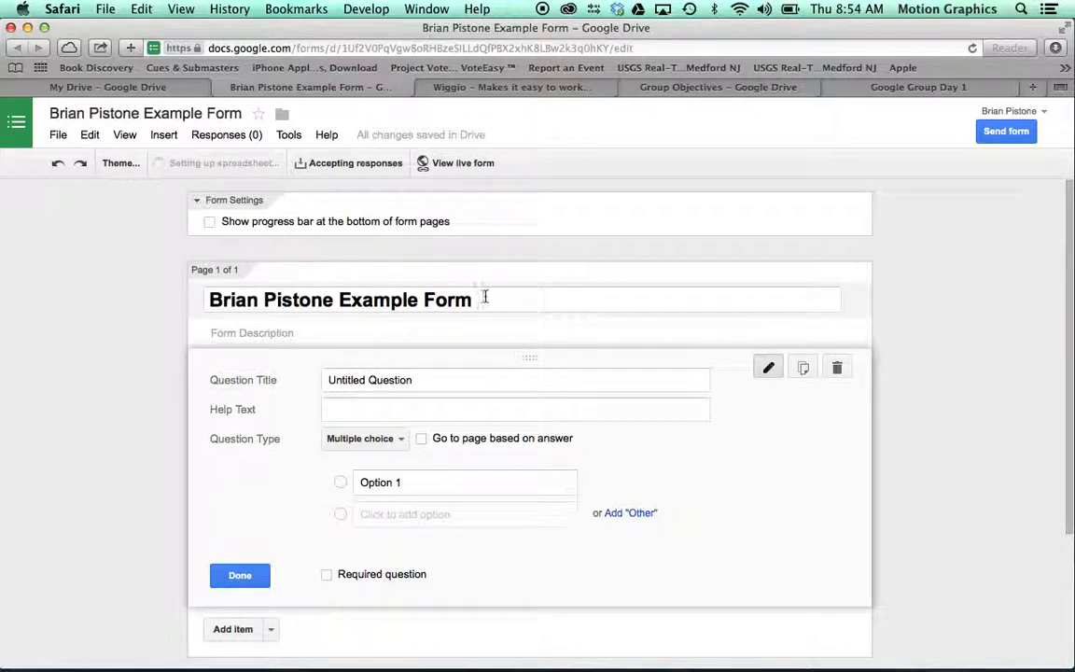
Step: Make the first question a required short Text question titled 'First Name'
{"action": "scroll", "coordinate": [492, 288], "scroll_direction": "down", "scroll_amount": 2}
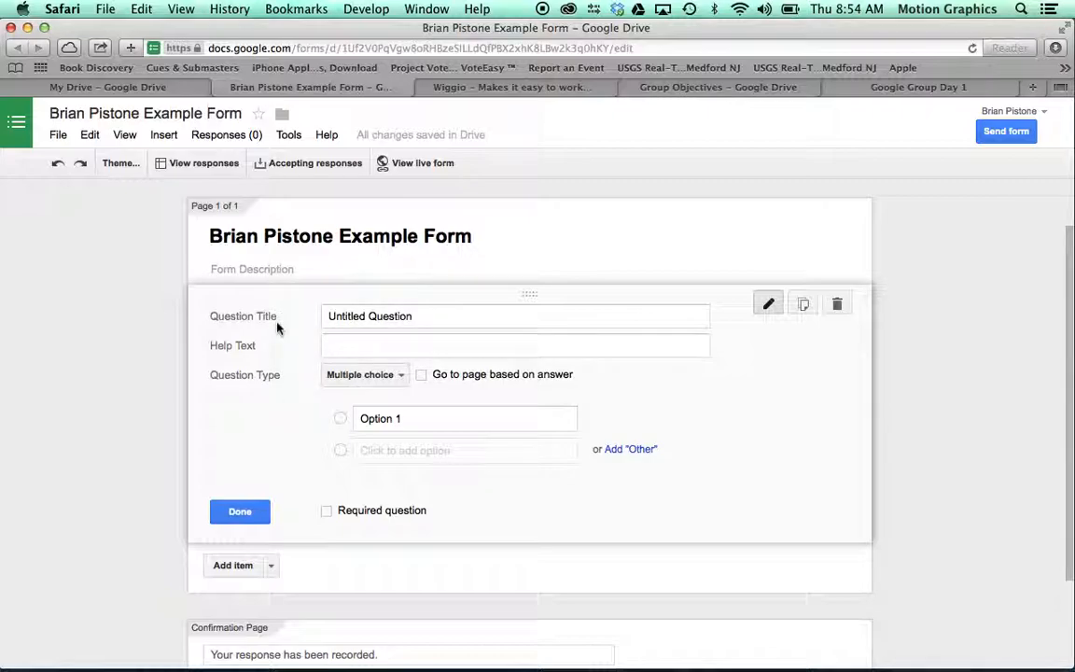
{"action": "left_click", "coordinate": [414, 316]}
{"action": "left_click_drag", "start_coordinate": [411, 316], "coordinate": [373, 315]}
{"action": "triple_click", "coordinate": [436, 311]}
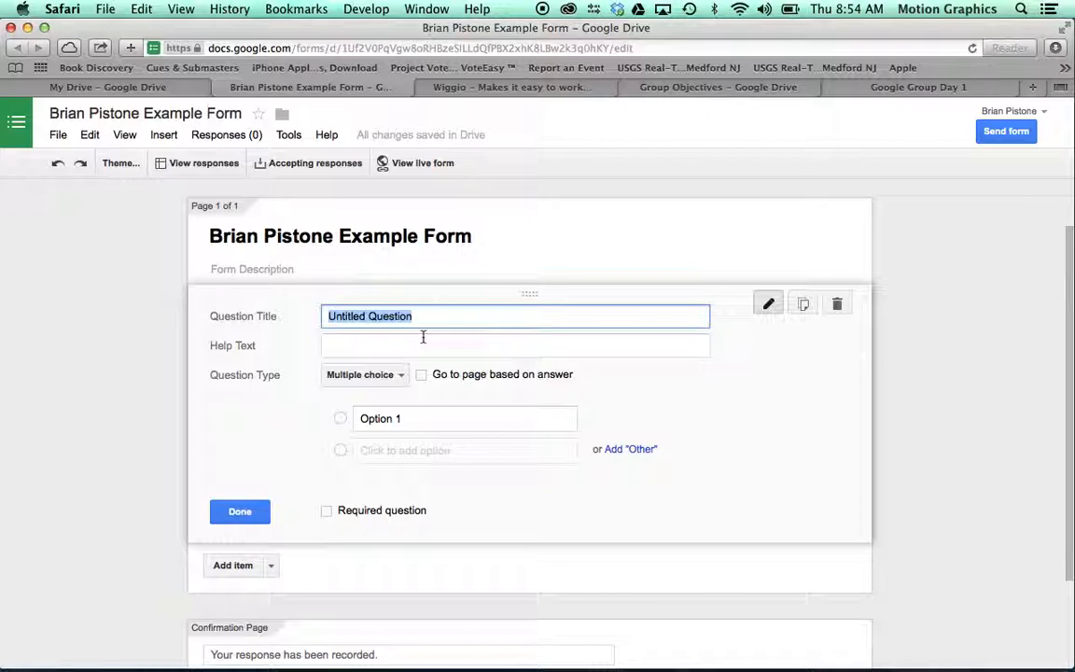
{"action": "type", "text": "N"}
{"action": "key", "text": "BackSpace"}
{"action": "type", "text": "Fl"}
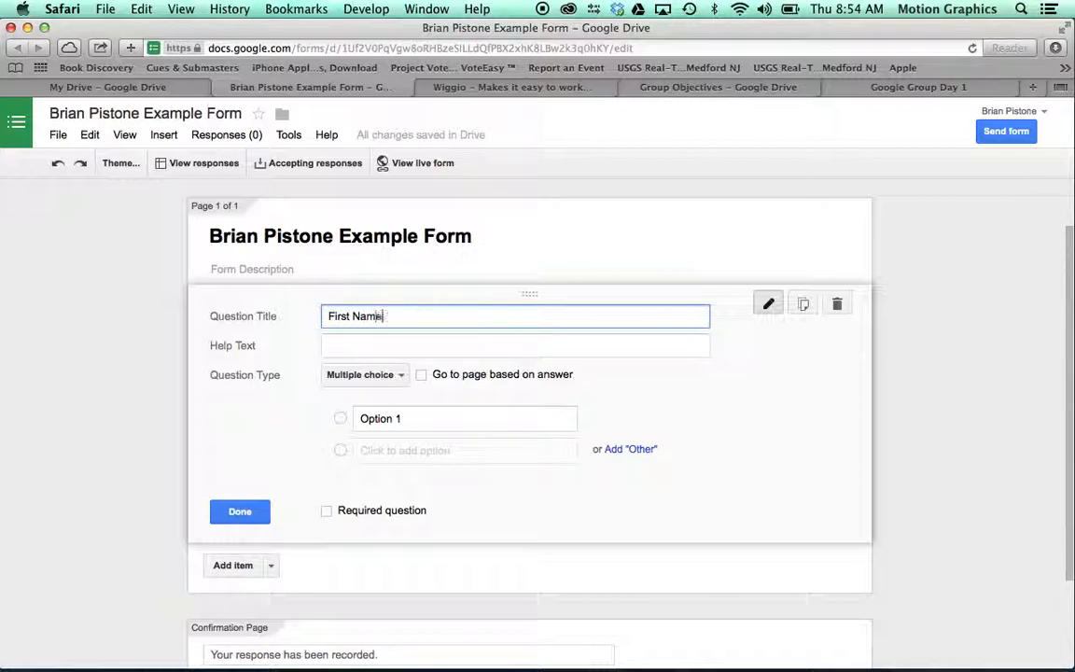
{"action": "left_click", "coordinate": [397, 374]}
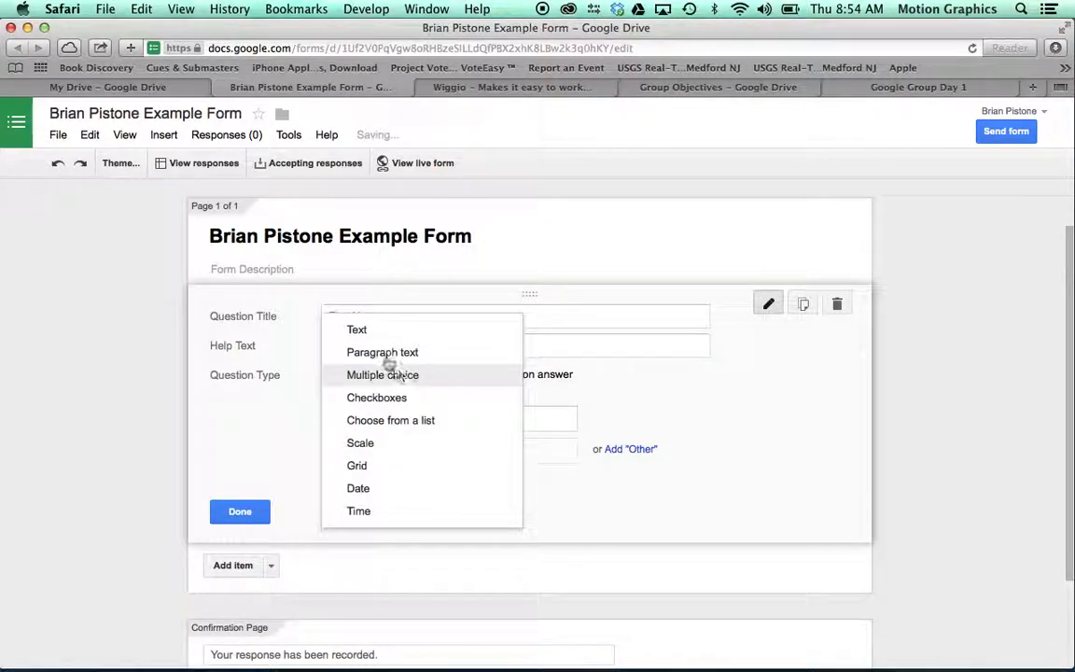
{"action": "left_click", "coordinate": [366, 334]}
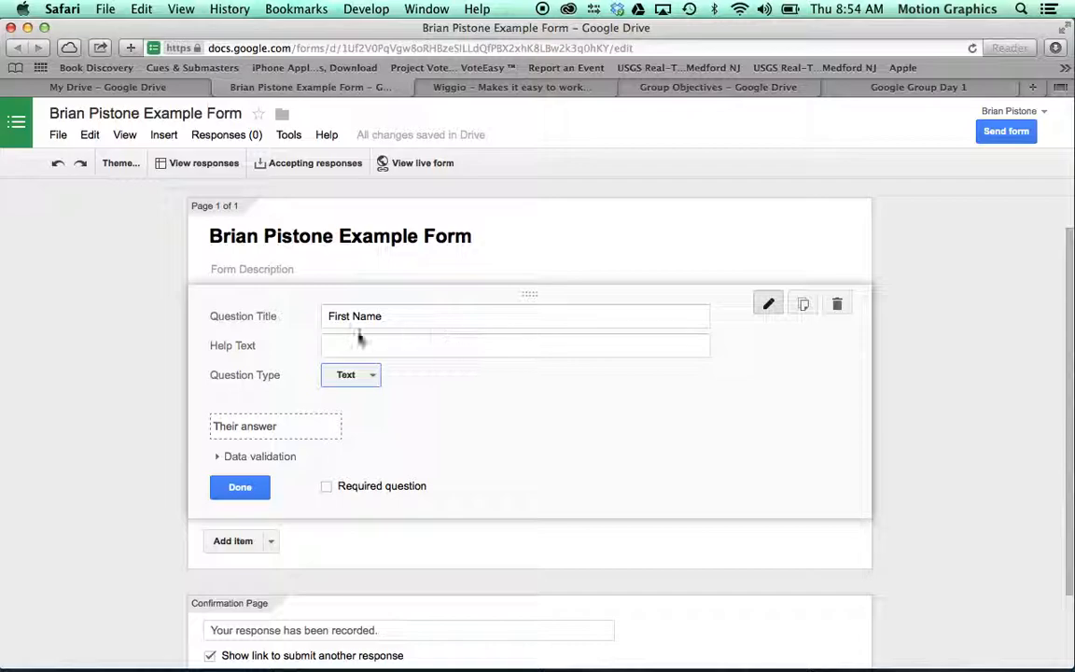
{"action": "left_click", "coordinate": [327, 487]}
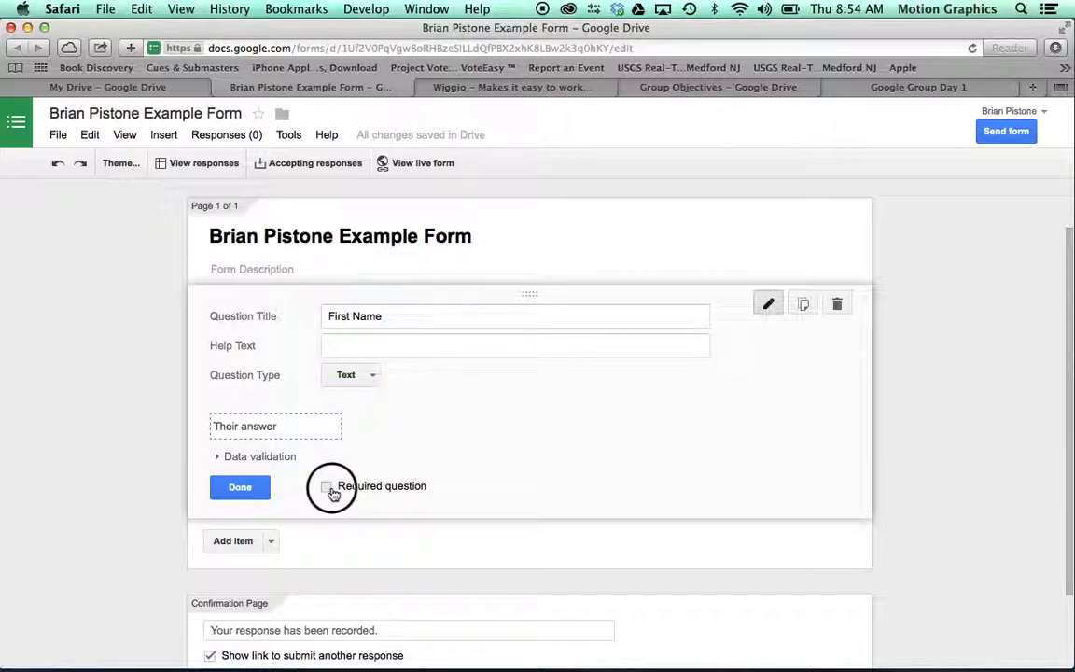
Step: Add a second required question titled 'Last Name'
{"action": "scroll", "coordinate": [473, 403], "scroll_direction": "down", "scroll_amount": 1}
{"action": "left_click", "coordinate": [232, 481]}
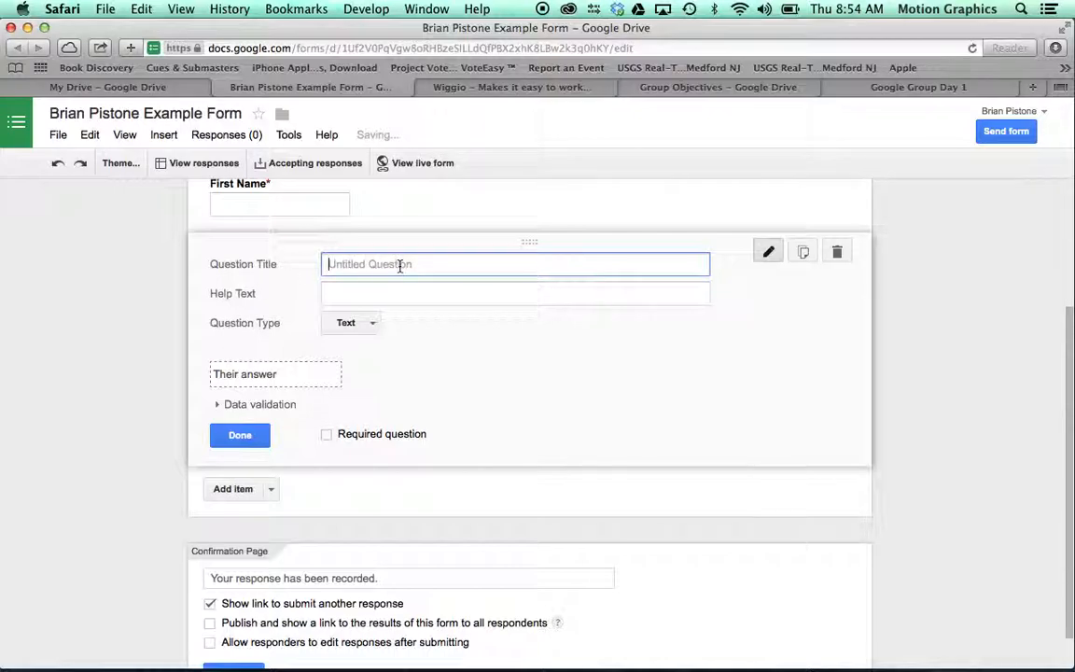
{"action": "type", "text": "Last Name"}
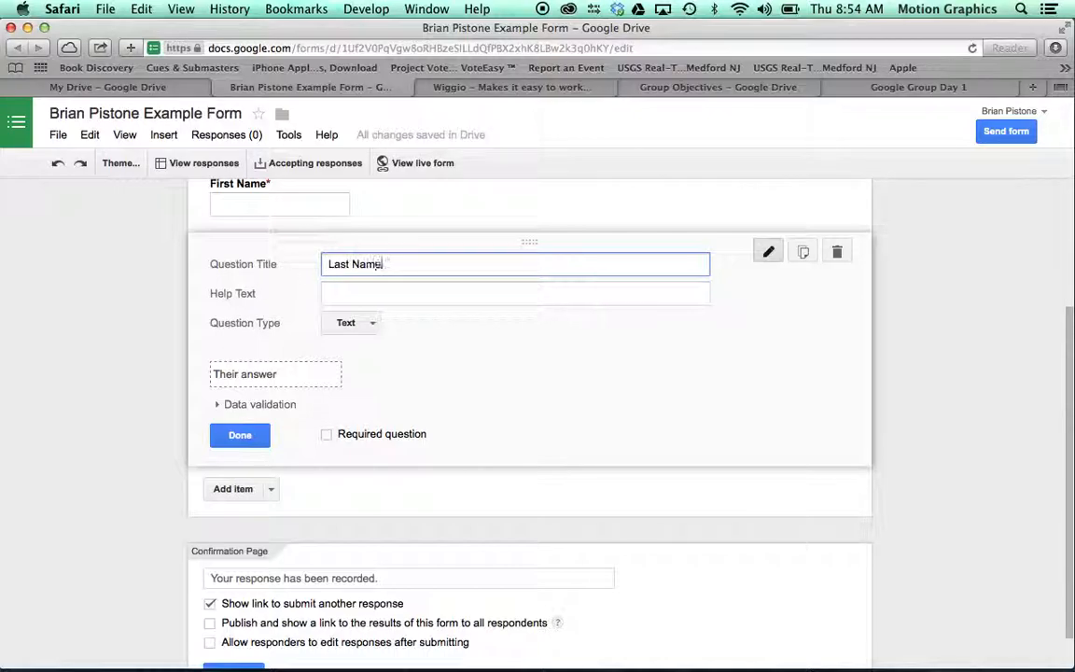
{"action": "left_click", "coordinate": [326, 434]}
{"action": "left_click", "coordinate": [252, 436]}
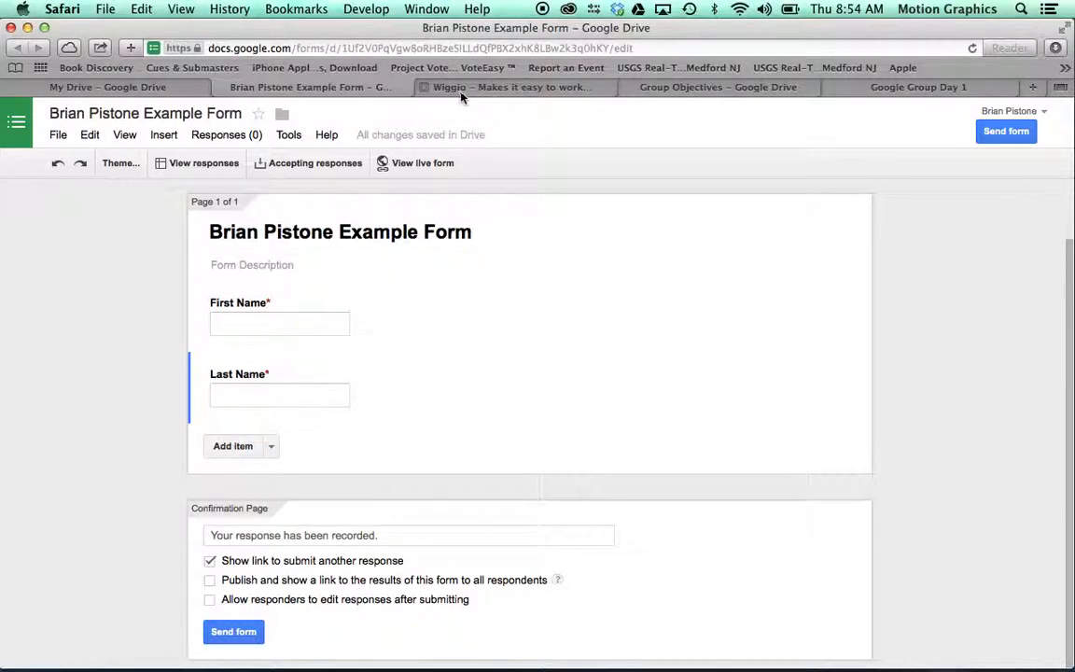
{"action": "left_click", "coordinate": [627, 86]}
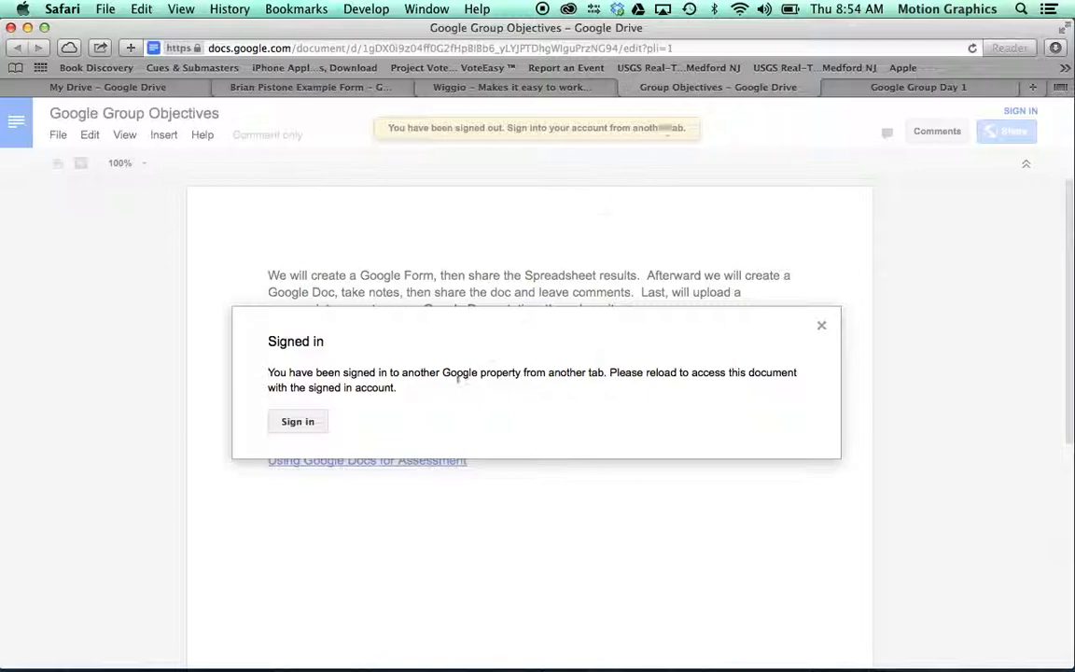
{"action": "left_click", "coordinate": [298, 421]}
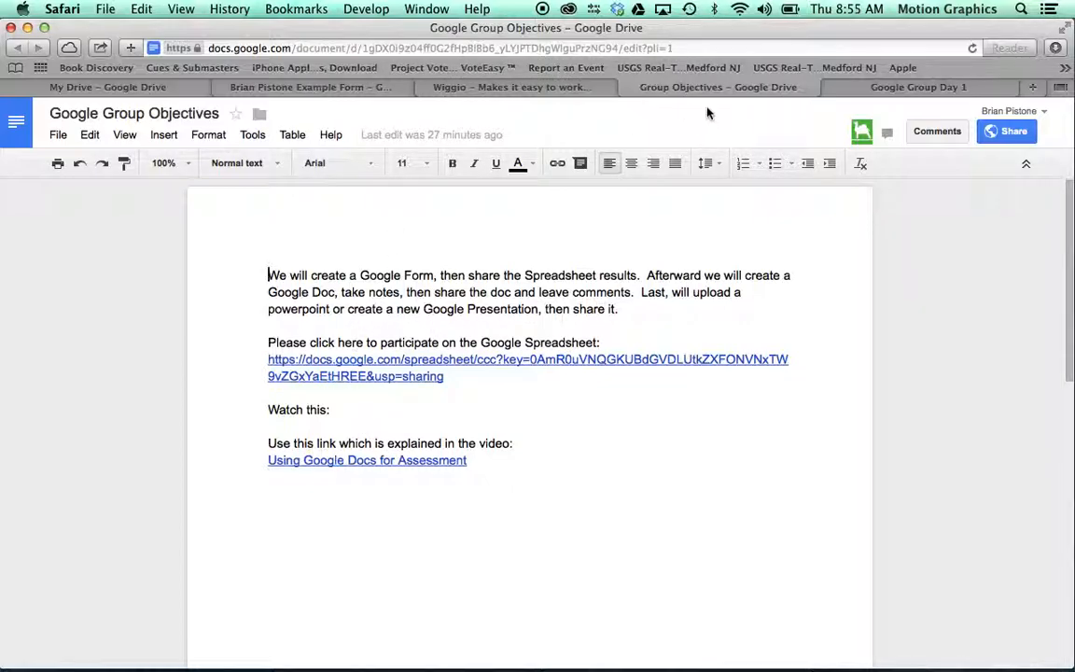
{"action": "left_click", "coordinate": [877, 88]}
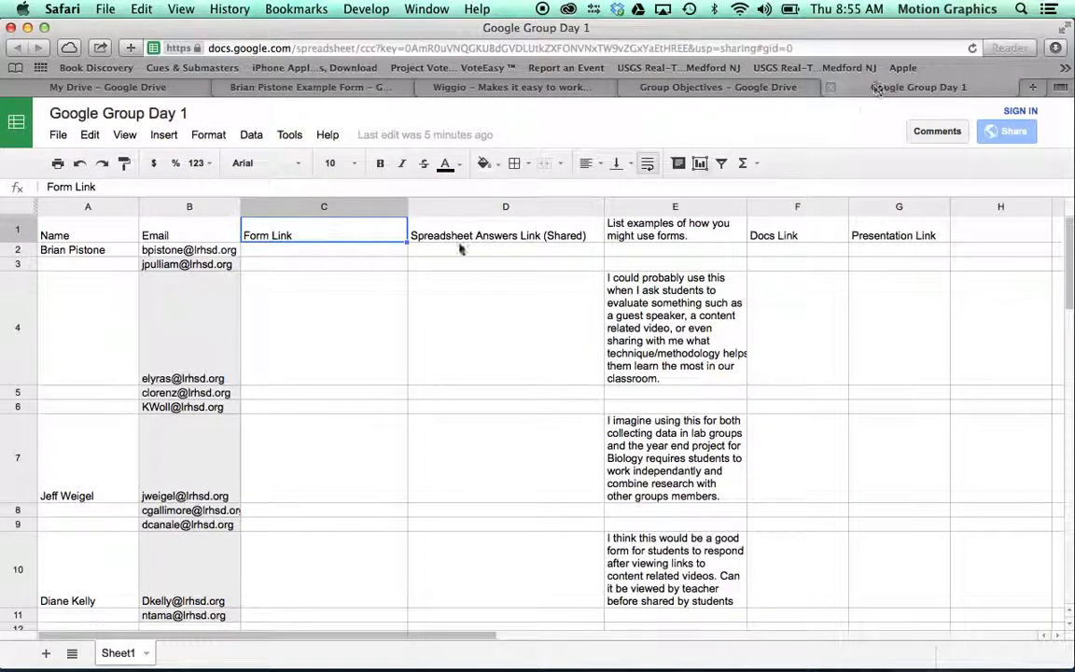
{"action": "left_click", "coordinate": [338, 91]}
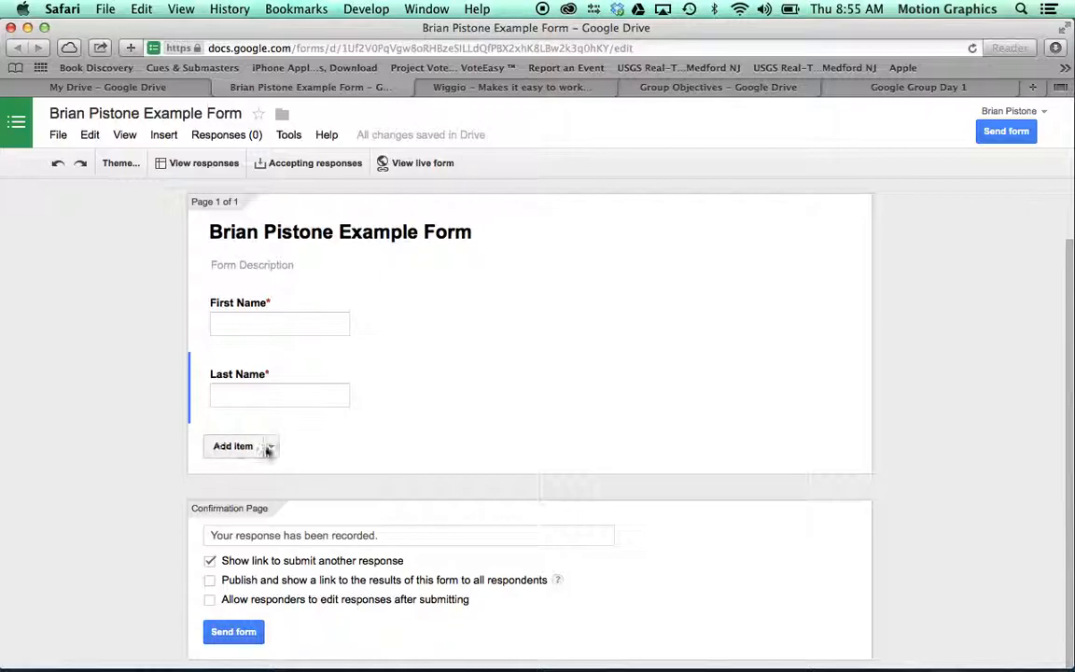
Step: Add a Paragraph text question 'List some ways you would use a Google Form.'
{"action": "left_click", "coordinate": [234, 452]}
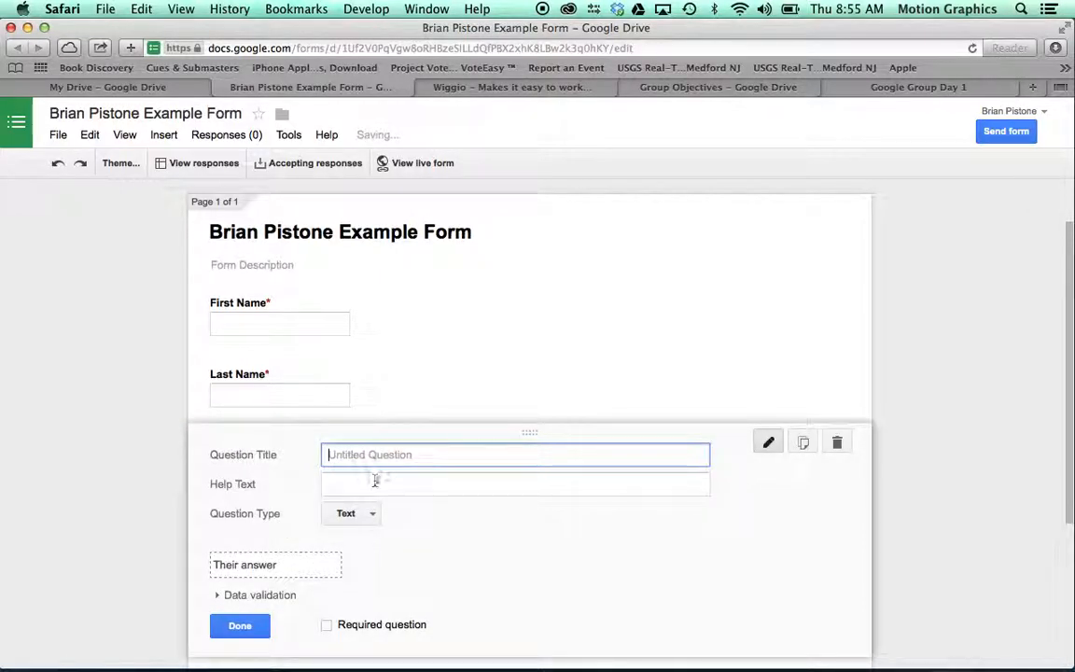
{"action": "left_click", "coordinate": [376, 489]}
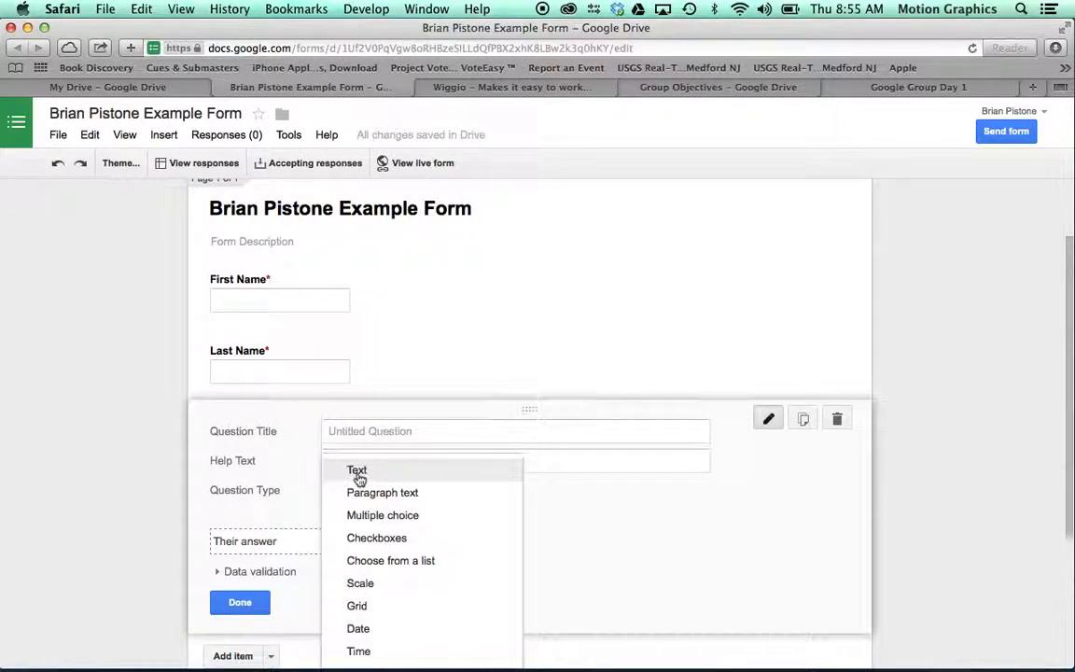
{"action": "left_click", "coordinate": [378, 494]}
{"action": "left_click", "coordinate": [371, 432]}
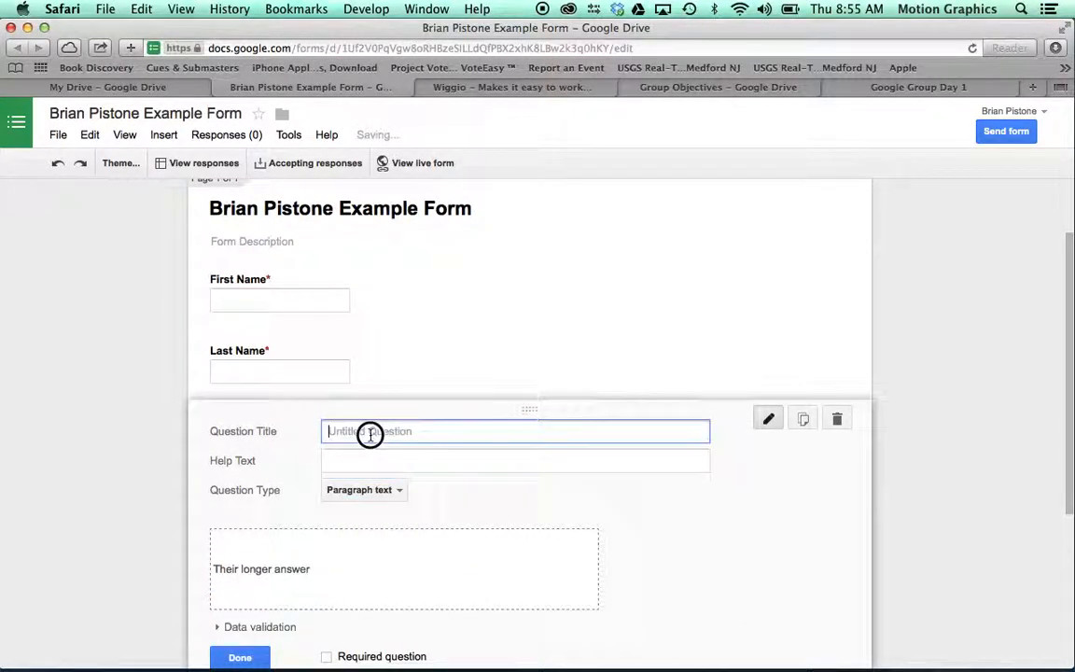
{"action": "type", "text": "List so"}
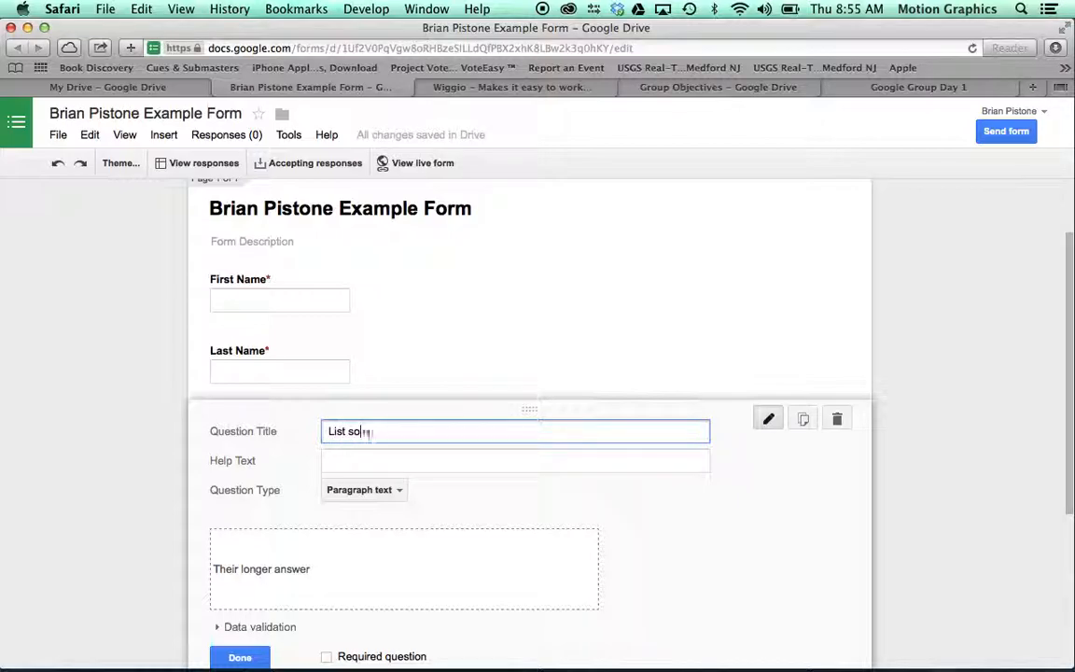
{"action": "type", "text": "me ways you would use a Google Form."}
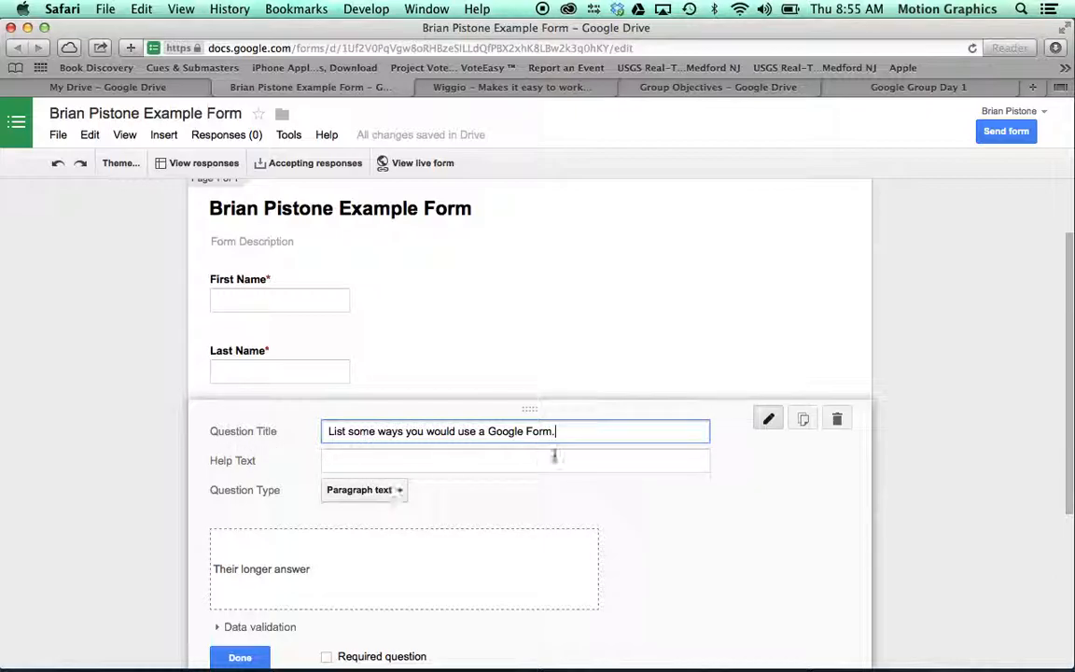
{"action": "scroll", "coordinate": [556, 457], "scroll_direction": "down", "scroll_amount": 1}
{"action": "scroll", "coordinate": [556, 457], "scroll_direction": "down", "scroll_amount": 5}
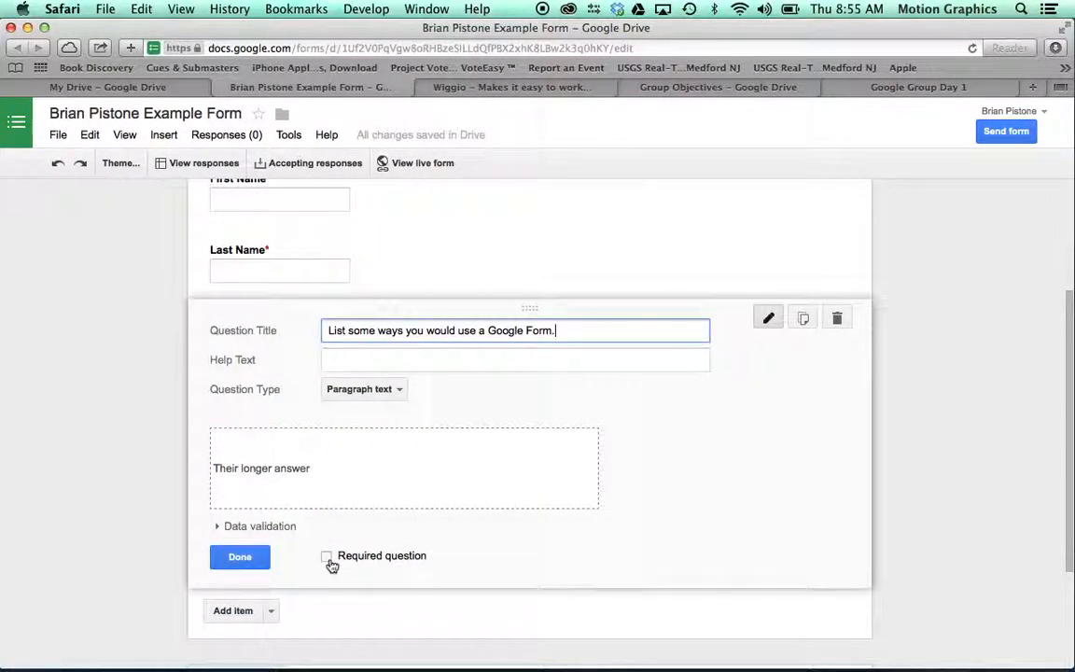
{"action": "left_click", "coordinate": [240, 557]}
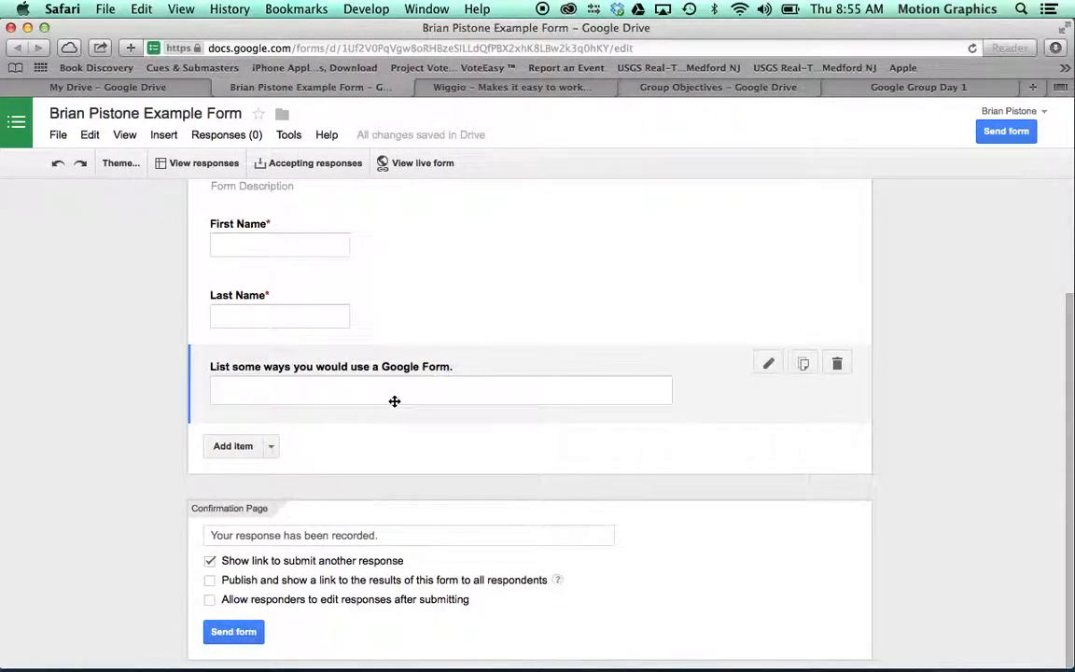
Step: Add a multiple-choice question titled 'Pick your favorite Google App.'
{"action": "left_click", "coordinate": [224, 447]}
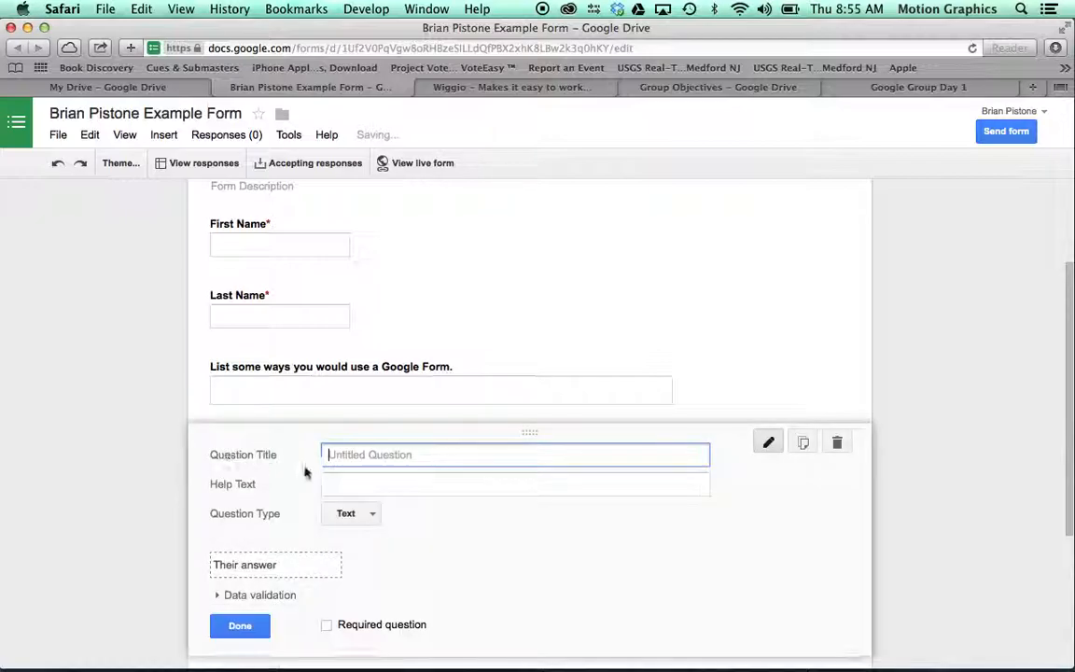
{"action": "left_click", "coordinate": [369, 513]}
{"action": "left_click", "coordinate": [368, 514]}
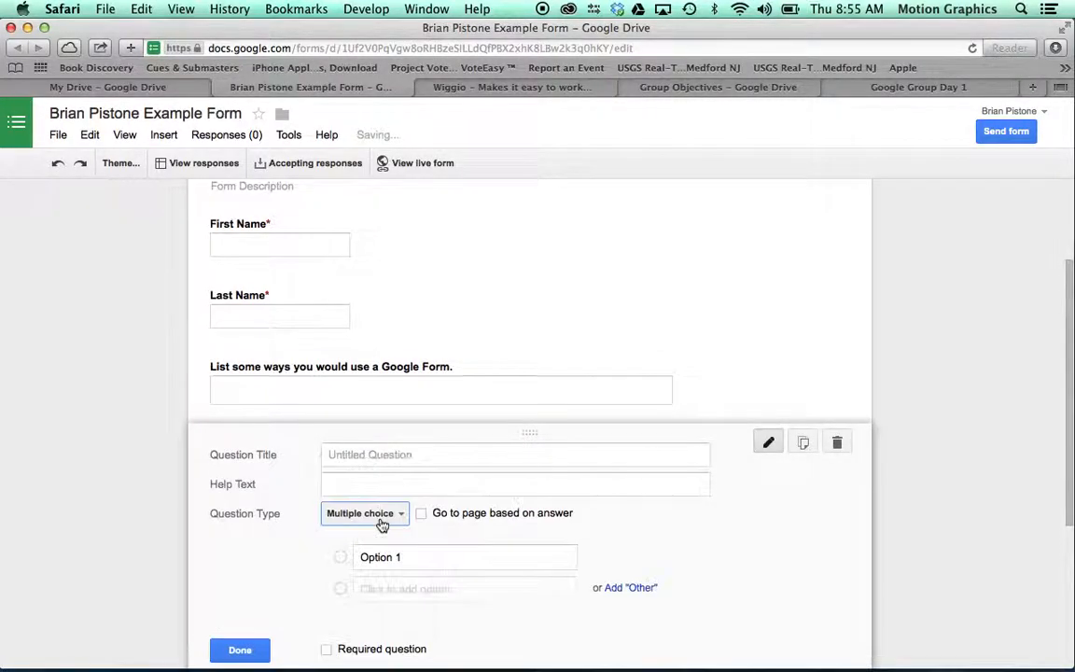
{"action": "left_click", "coordinate": [390, 457]}
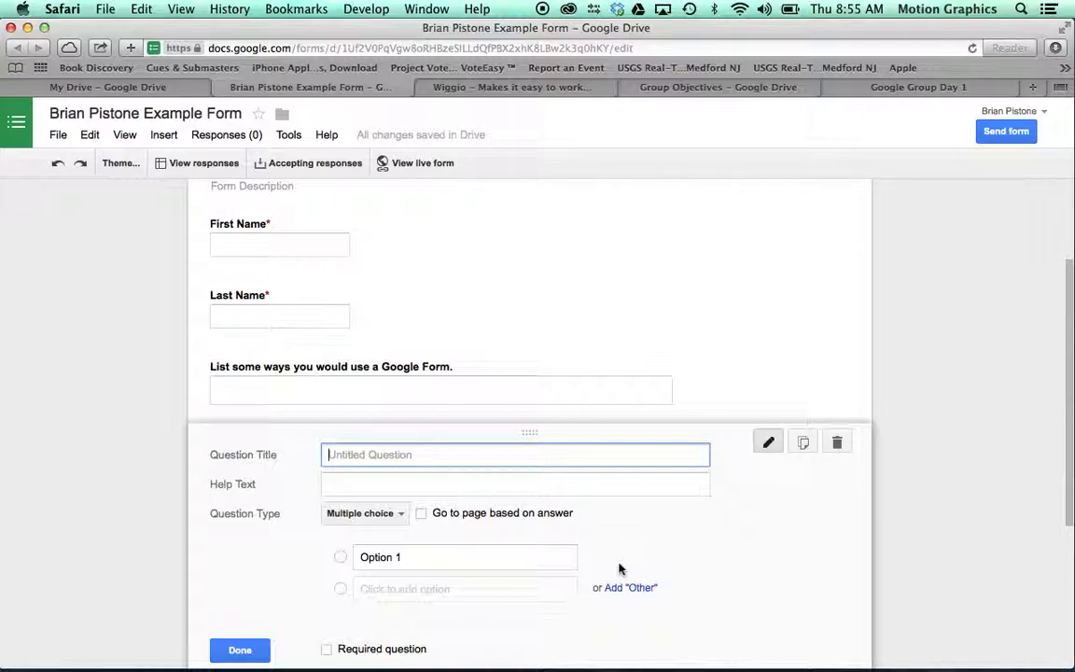
{"action": "type", "text": "Pick your"}
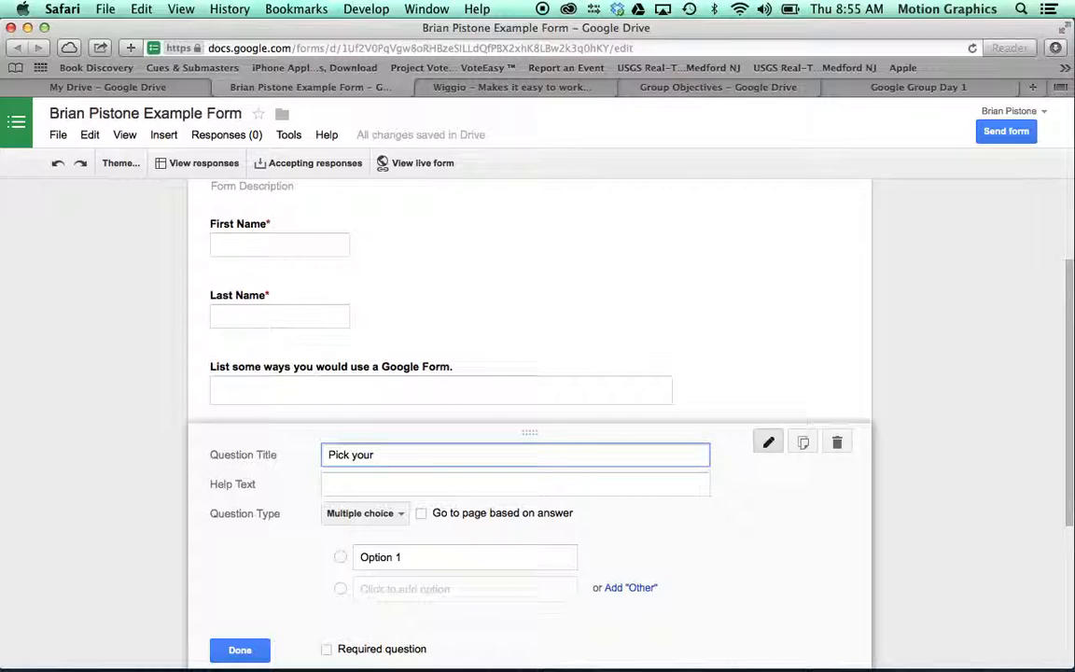
{"action": "type", "text": " favorite Google App."}
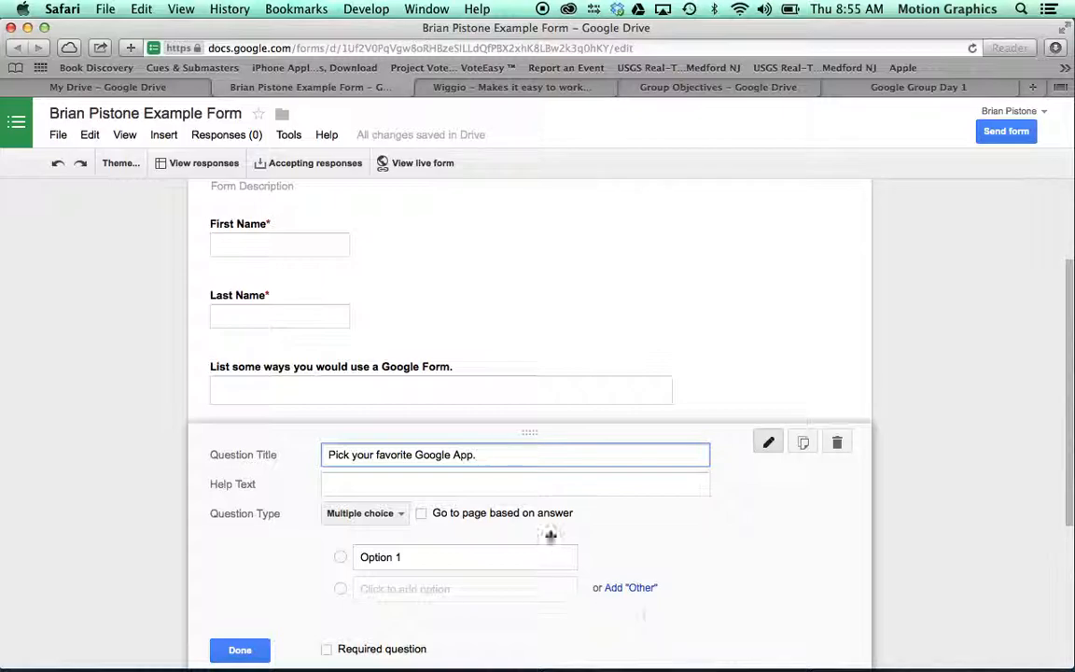
Step: Fill in its four options: Docs, Forms, Spreadsheet and Presentation
{"action": "left_click", "coordinate": [453, 557]}
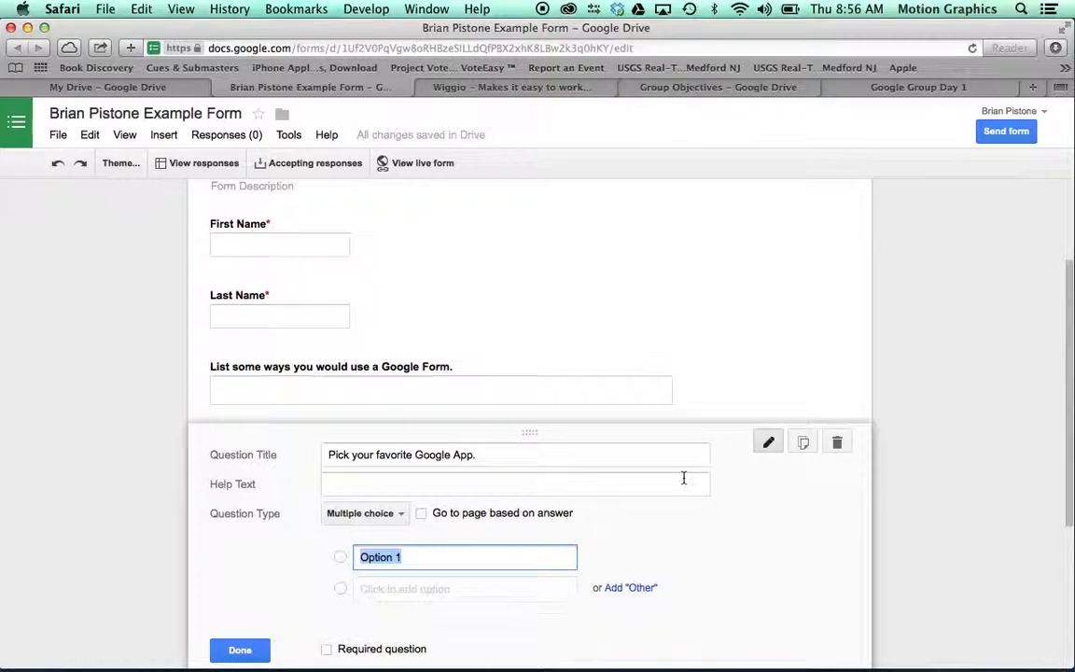
{"action": "scroll", "coordinate": [683, 478], "scroll_direction": "down", "scroll_amount": 5}
{"action": "type", "text": "Docs"}
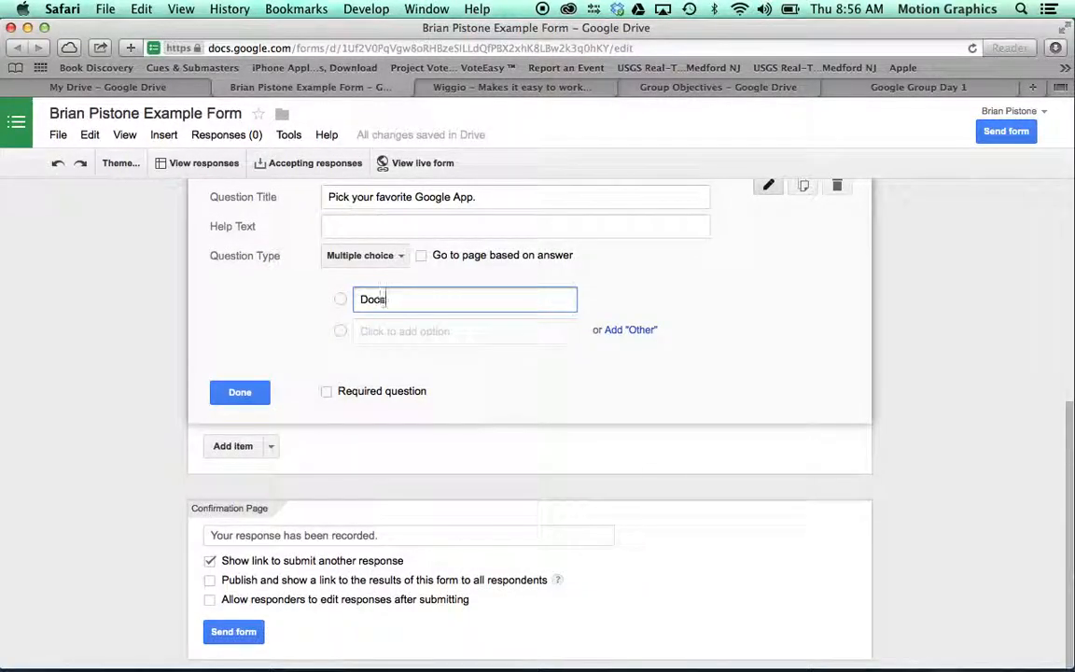
{"action": "left_click", "coordinate": [403, 331]}
{"action": "left_click", "coordinate": [404, 331]}
{"action": "type", "text": "Forms"}
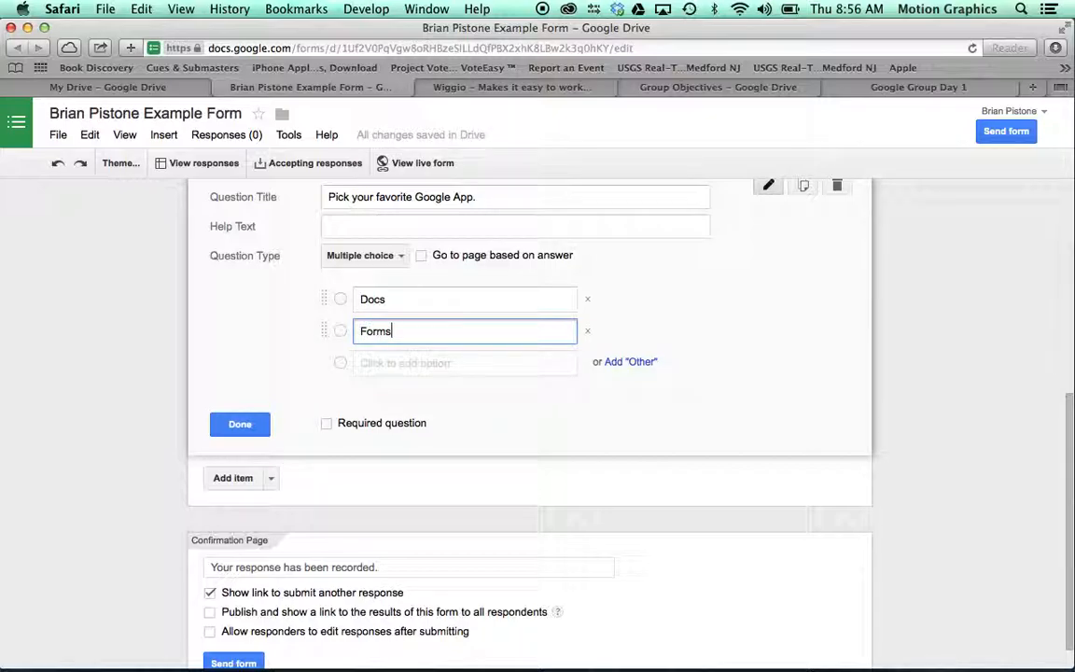
{"action": "left_click", "coordinate": [370, 367]}
{"action": "left_click", "coordinate": [449, 363]}
{"action": "type", "text": "Spreadsheet"}
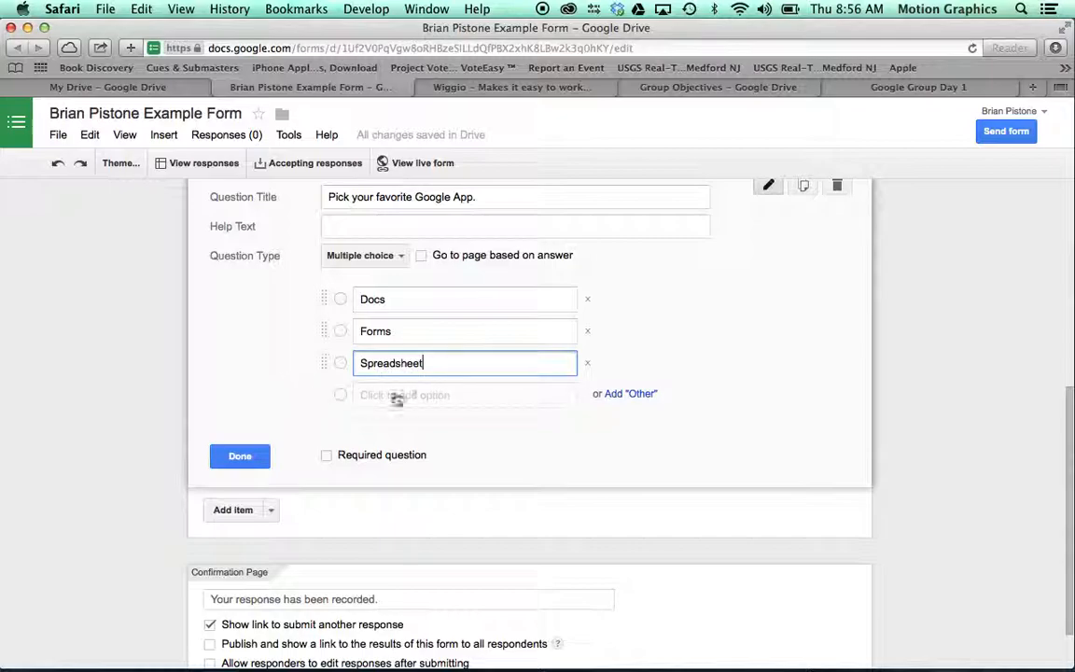
{"action": "key", "text": "Return"}
{"action": "left_click", "coordinate": [447, 401]}
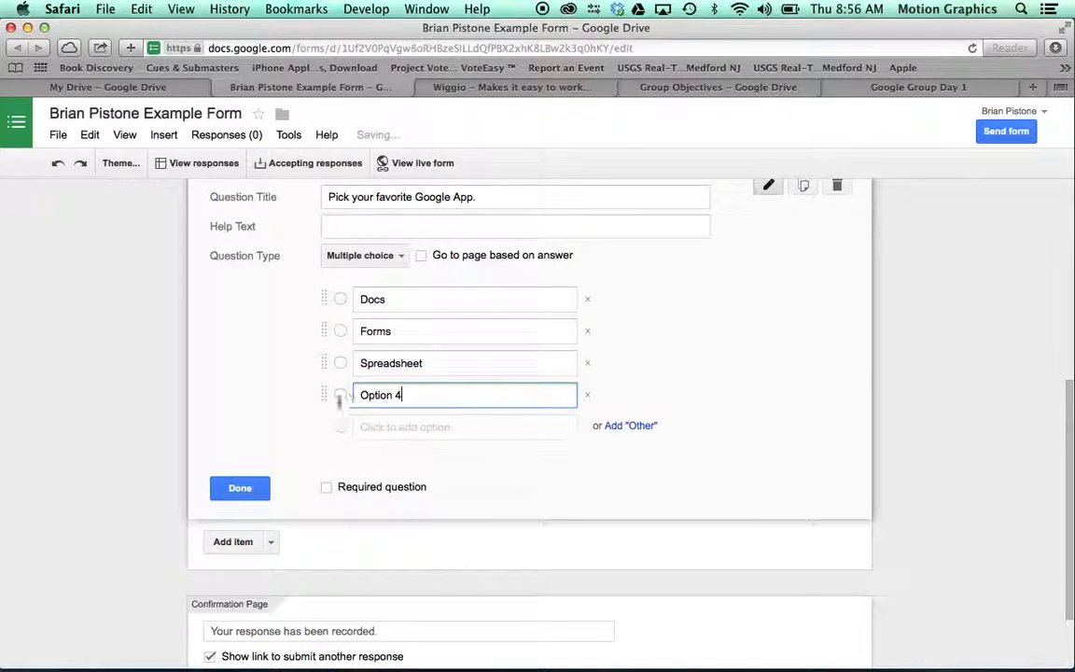
{"action": "left_click_drag", "start_coordinate": [403, 396], "coordinate": [355, 396]}
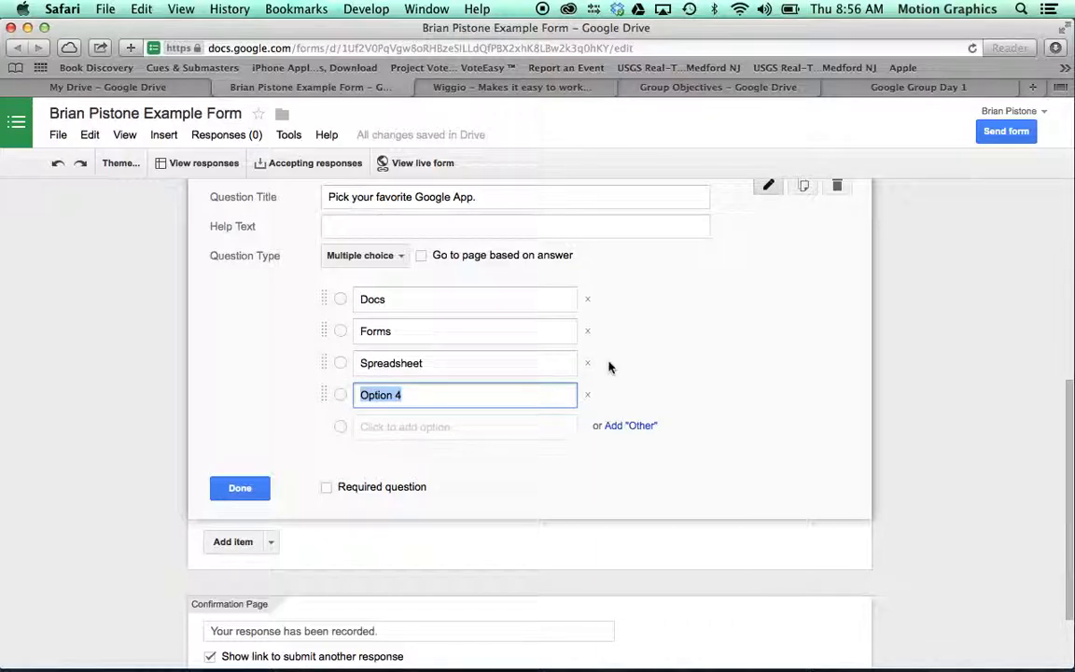
{"action": "type", "text": "Presentati"}
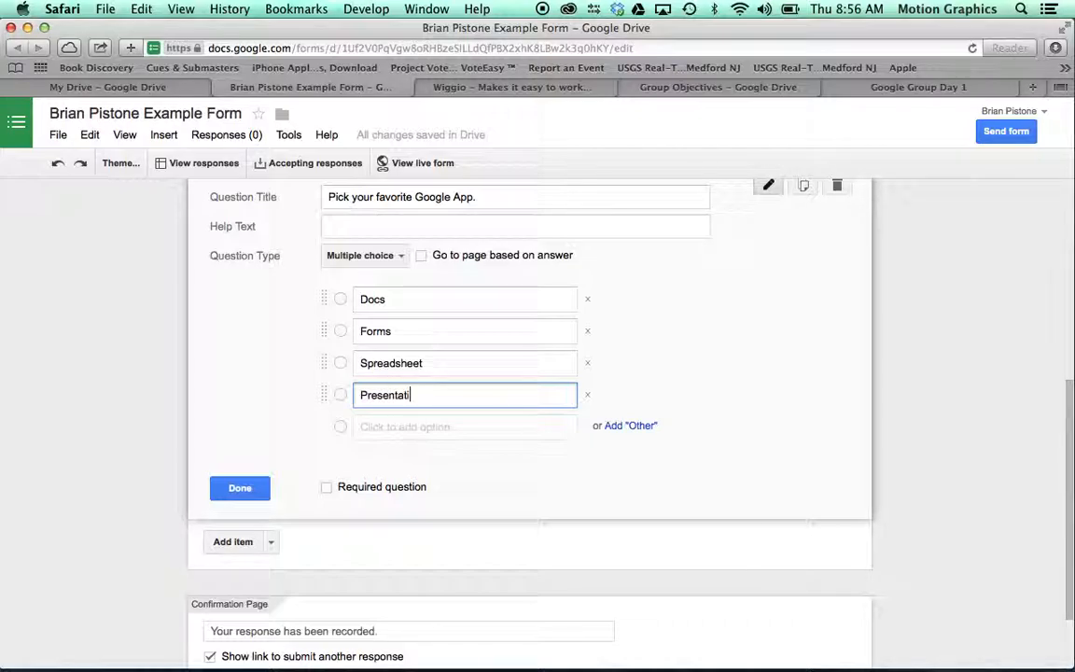
{"action": "type", "text": "on"}
{"action": "left_click", "coordinate": [254, 486]}
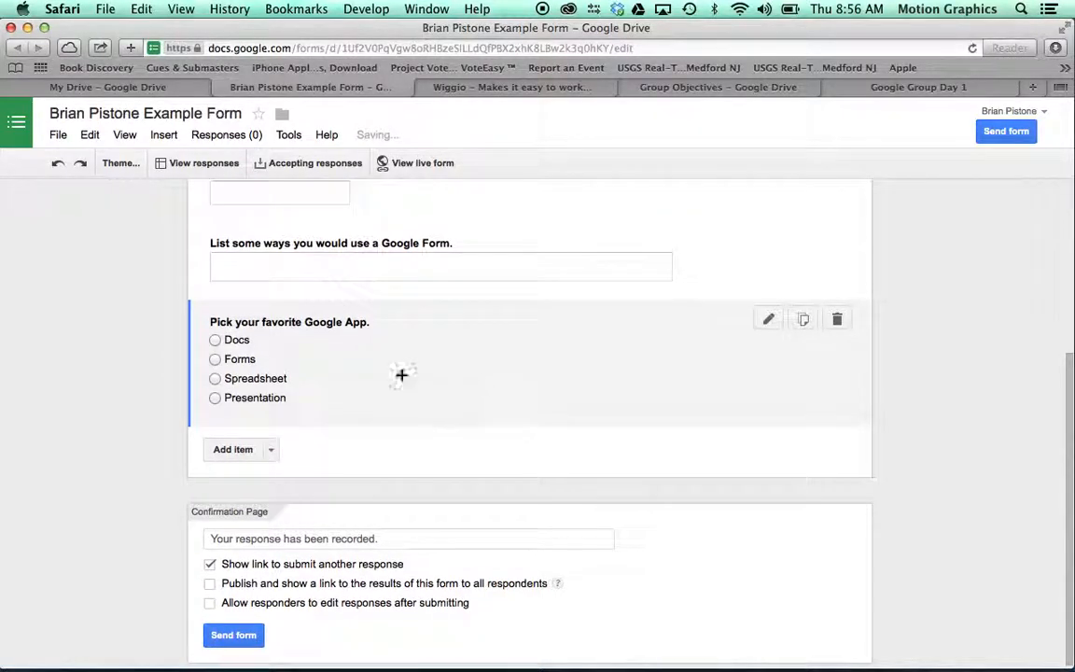
Step: Add a checkbox question 'Check all that apply.' with choices Option 1 through Option 4
{"action": "left_click", "coordinate": [264, 450]}
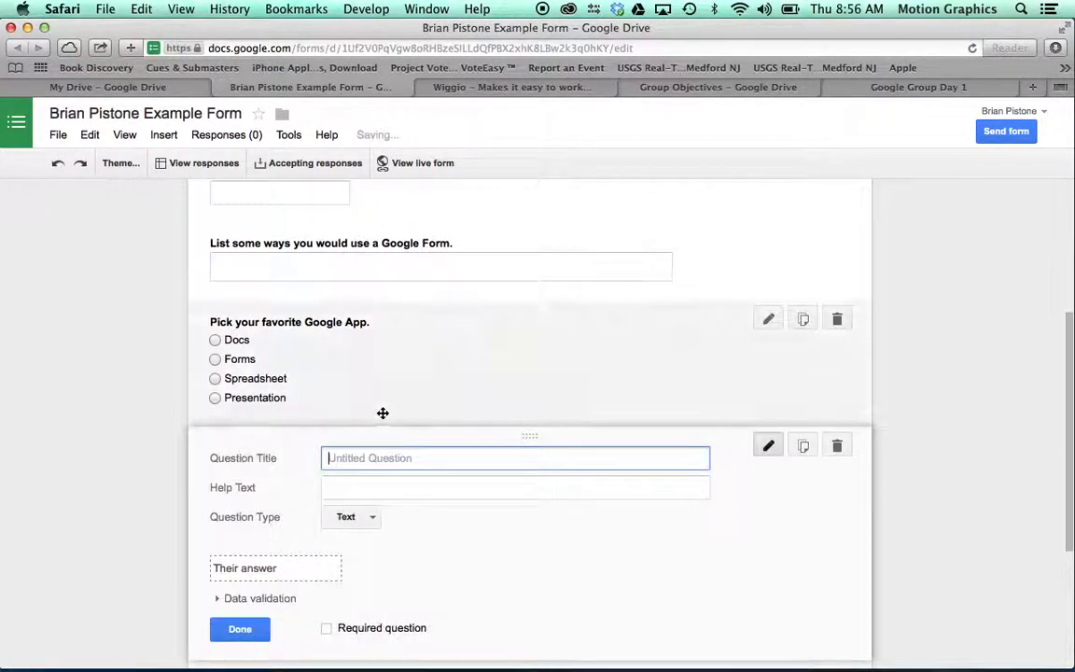
{"action": "left_click", "coordinate": [371, 516]}
{"action": "left_click", "coordinate": [392, 540]}
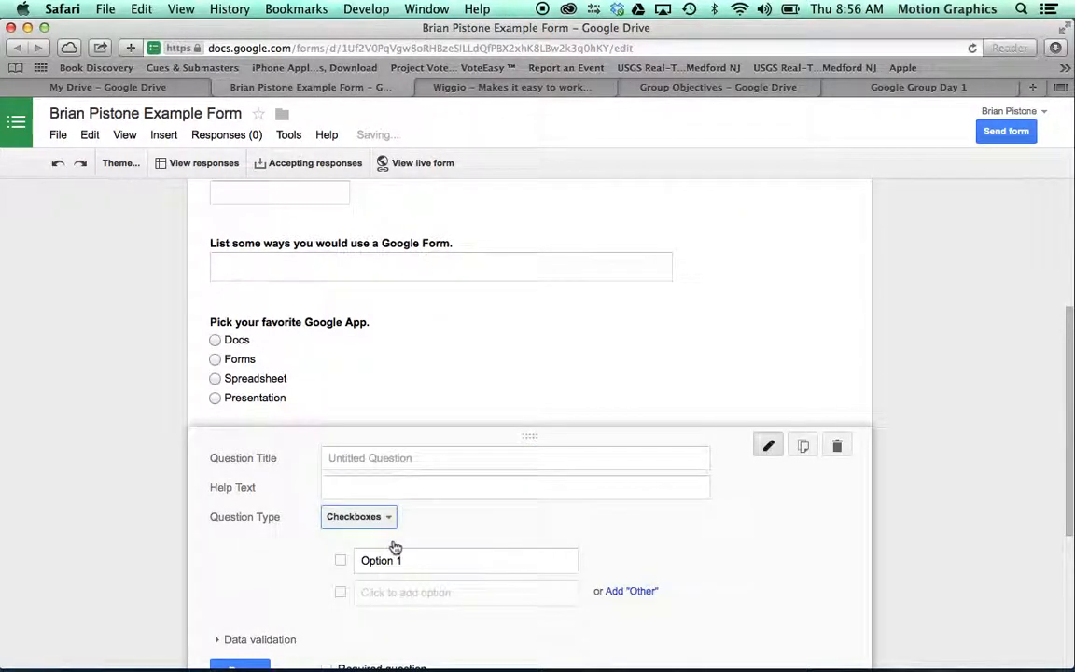
{"action": "left_click", "coordinate": [403, 411]}
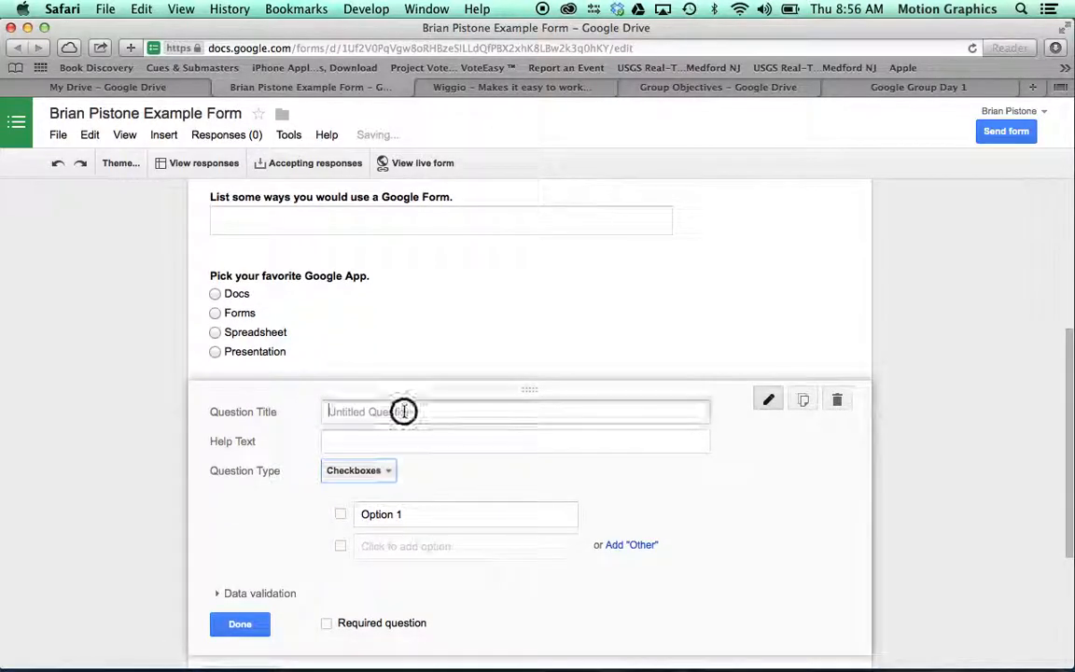
{"action": "type", "text": "Check all "}
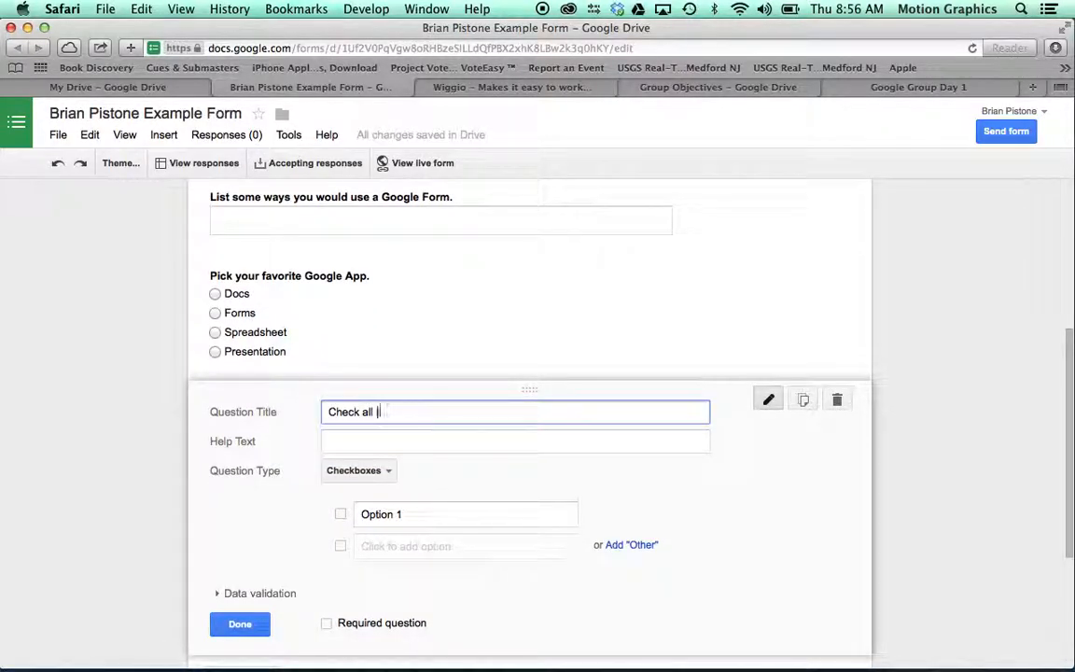
{"action": "type", "text": "that apply."}
{"action": "left_click", "coordinate": [413, 546]}
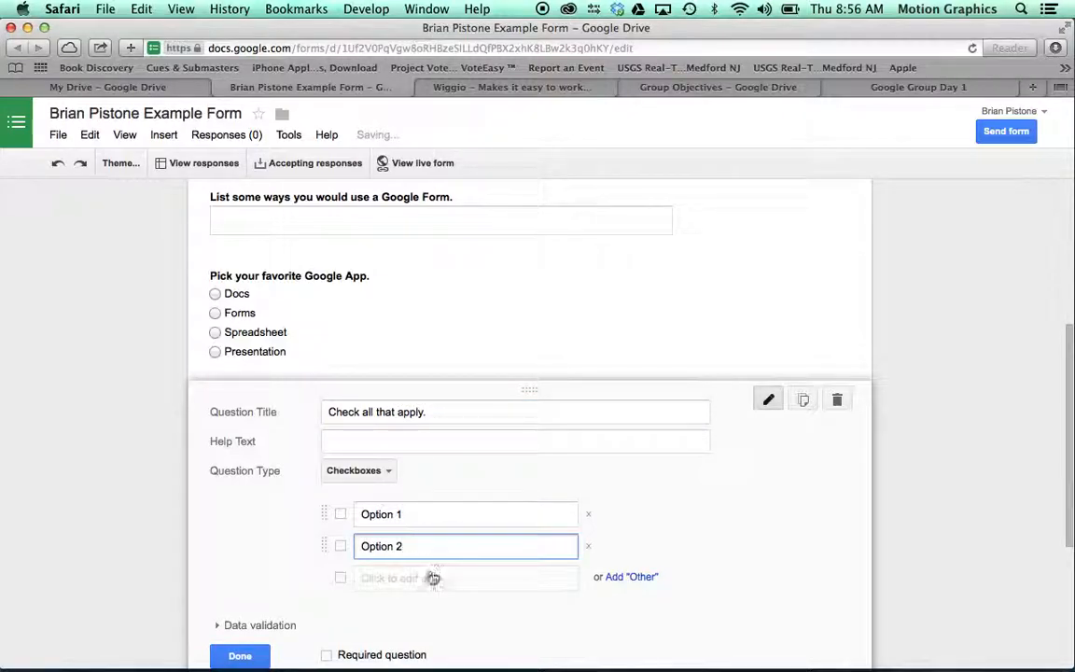
{"action": "left_click", "coordinate": [432, 578]}
{"action": "left_click", "coordinate": [432, 602]}
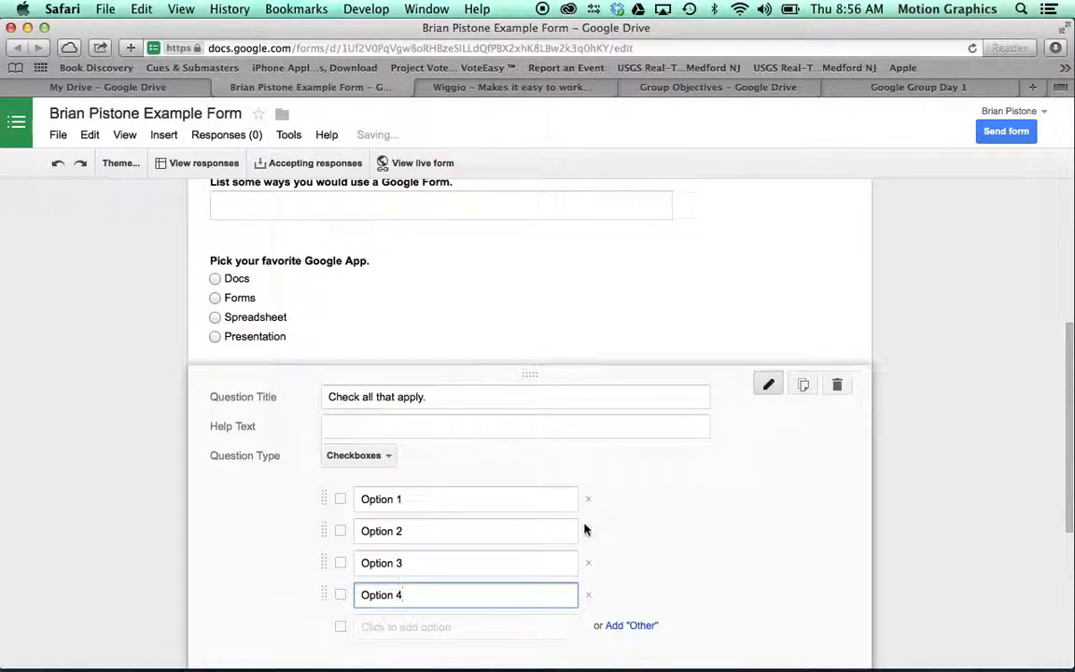
{"action": "scroll", "coordinate": [585, 530], "scroll_direction": "down", "scroll_amount": 3}
{"action": "left_click", "coordinate": [238, 583]}
{"action": "scroll", "coordinate": [262, 466], "scroll_direction": "down", "scroll_amount": 2}
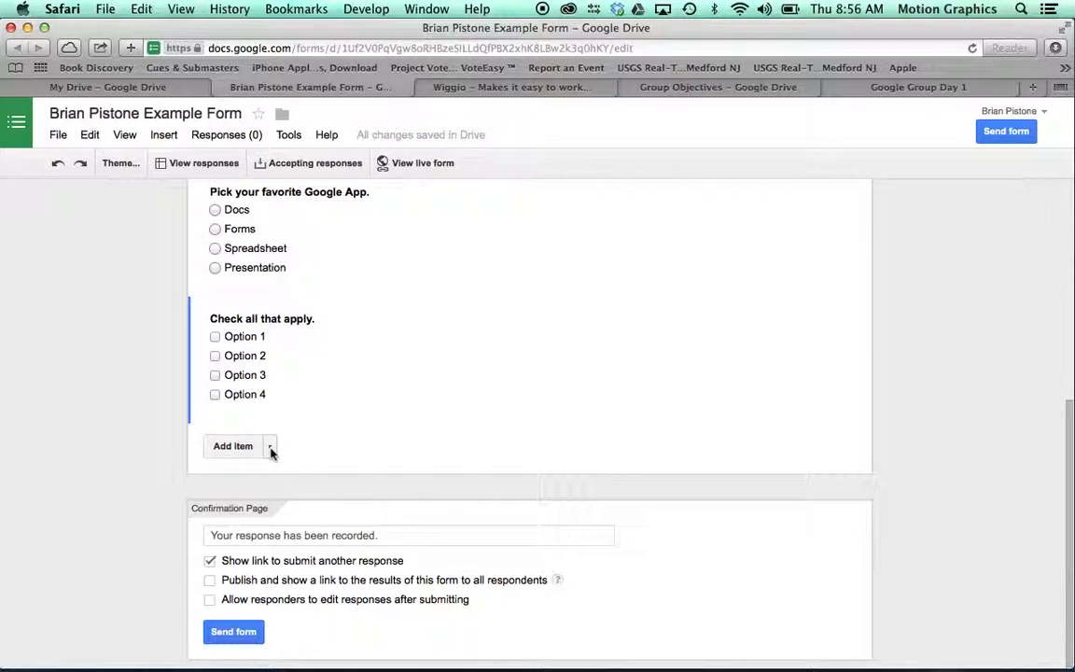
Step: Add a 1-to-5 Scale question 'On a scale of 1 to 5, rate this.' labelled Worst and Best
{"action": "left_click", "coordinate": [240, 447]}
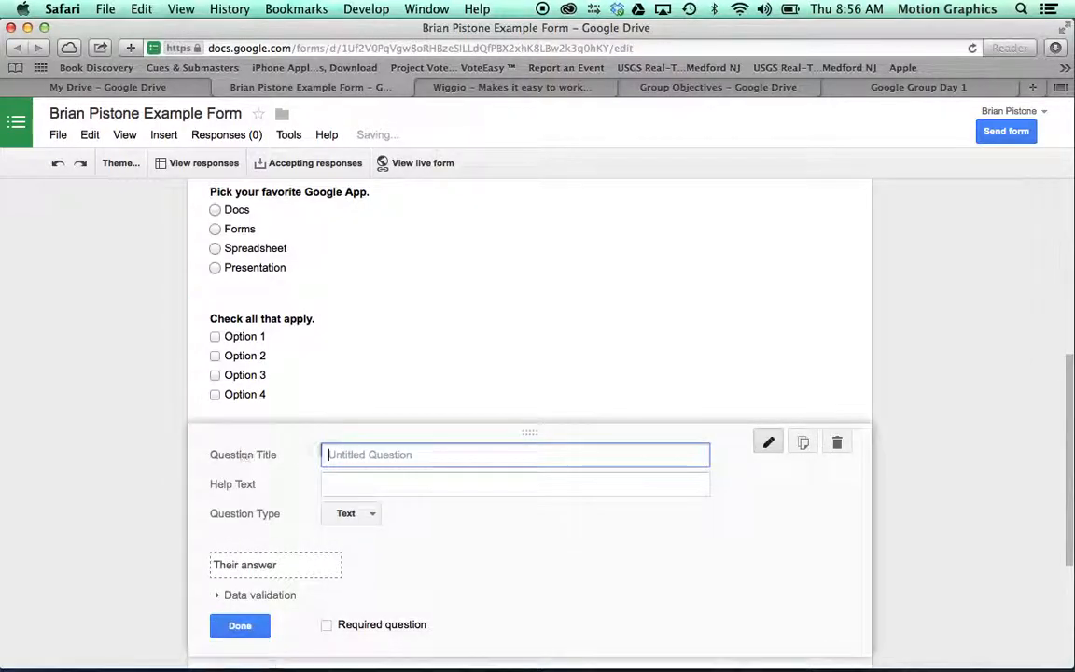
{"action": "left_click", "coordinate": [367, 513]}
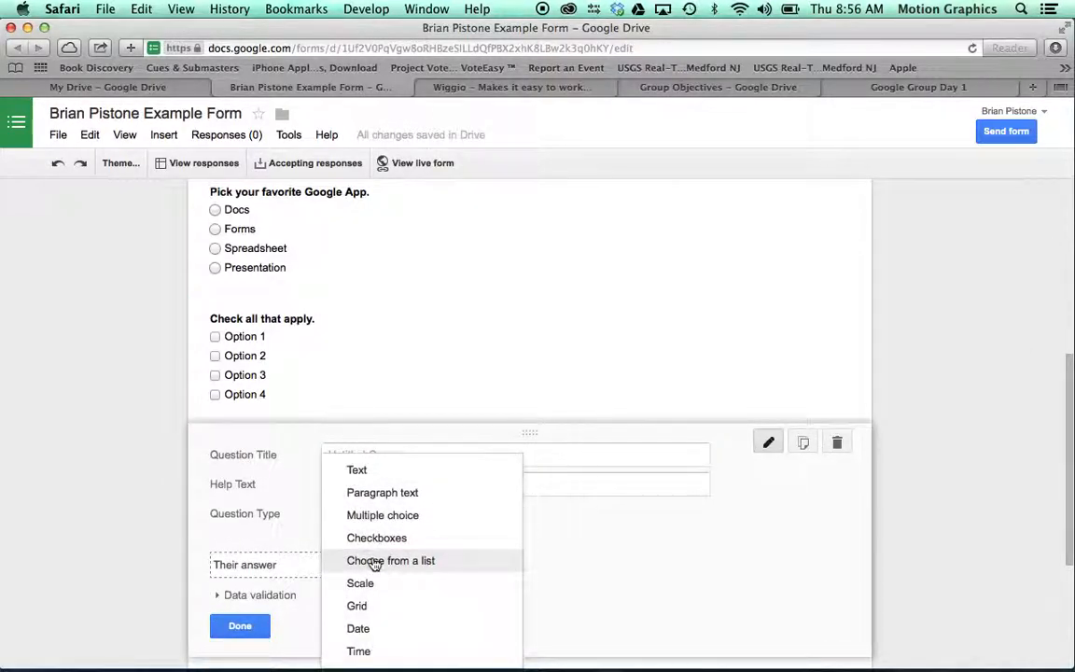
{"action": "left_click", "coordinate": [357, 582]}
{"action": "left_click", "coordinate": [382, 454]}
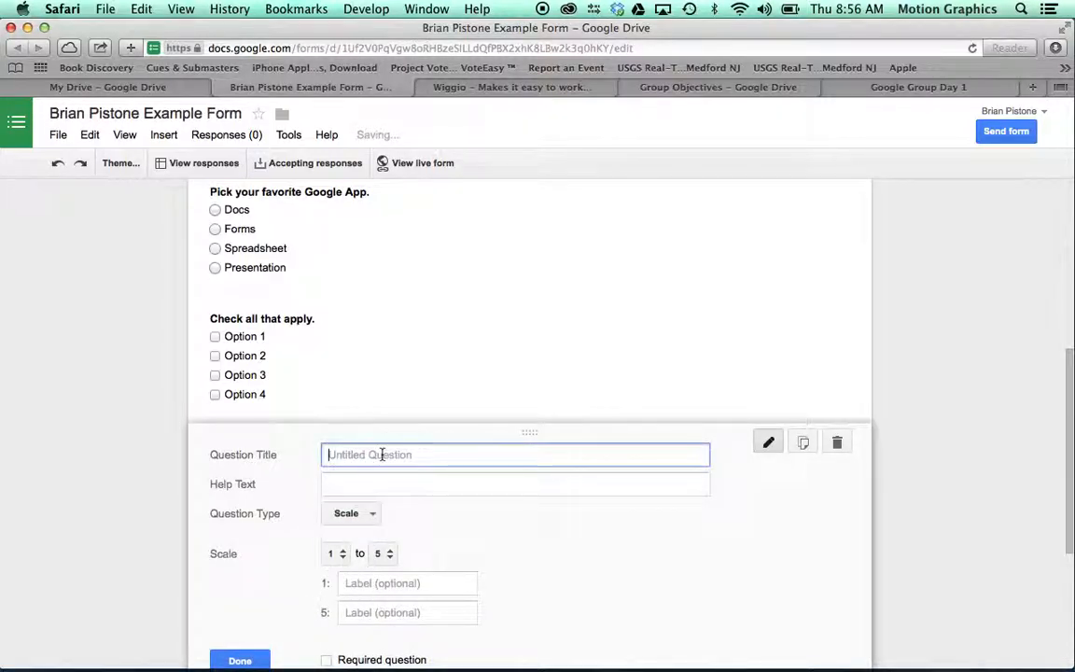
{"action": "type", "text": "On a "}
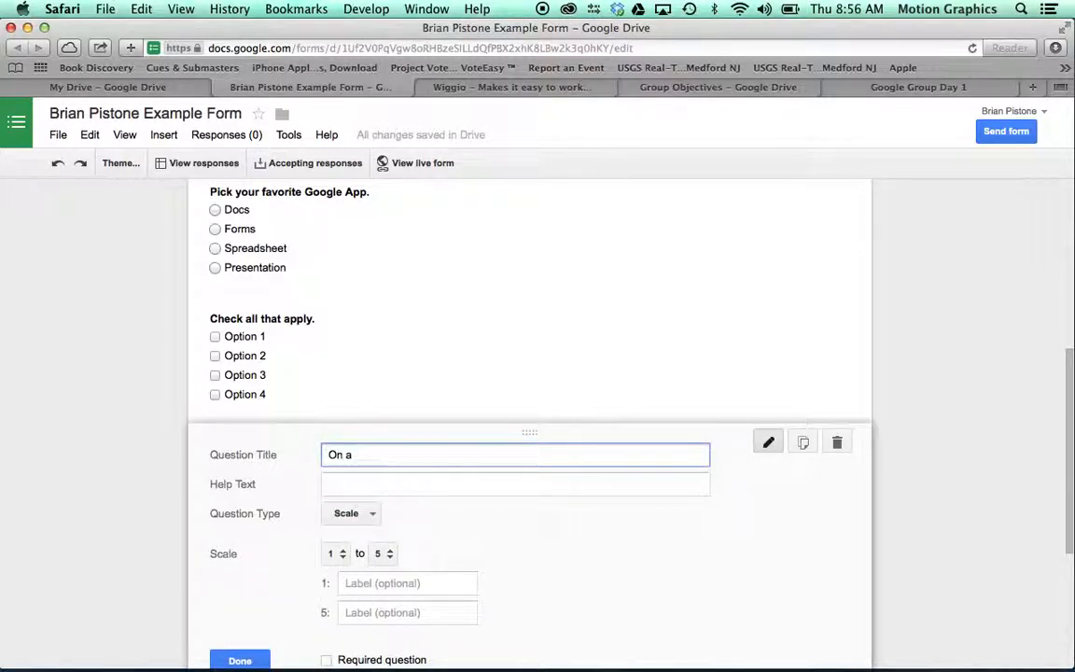
{"action": "type", "text": "scale of 1 to 5, rate this."}
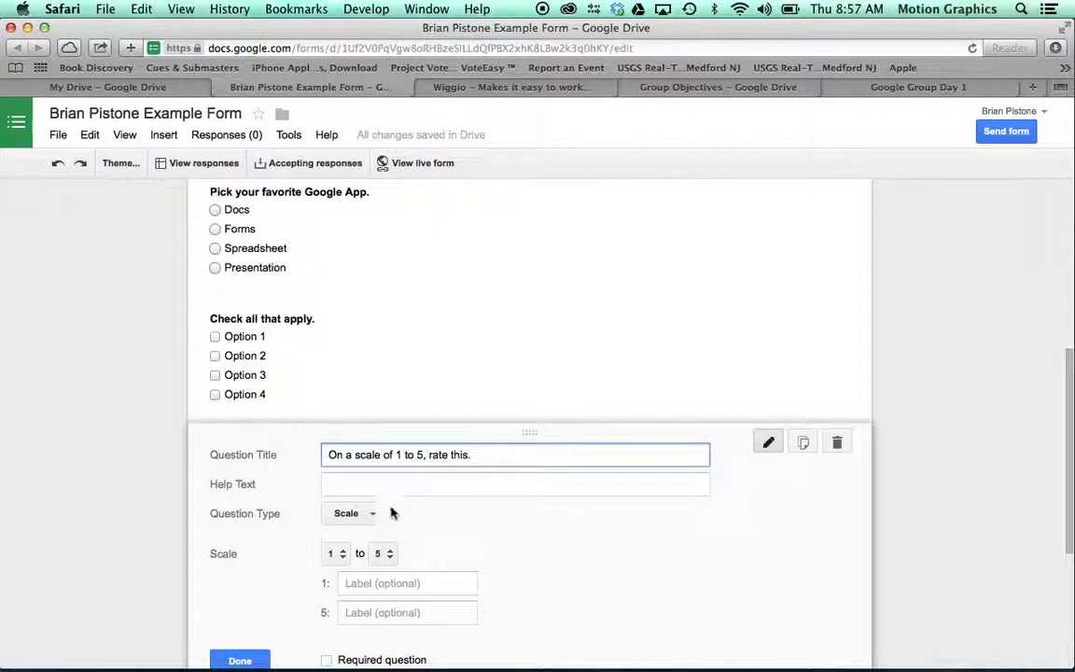
{"action": "left_click", "coordinate": [389, 585]}
{"action": "scroll", "coordinate": [590, 567], "scroll_direction": "down", "scroll_amount": 2}
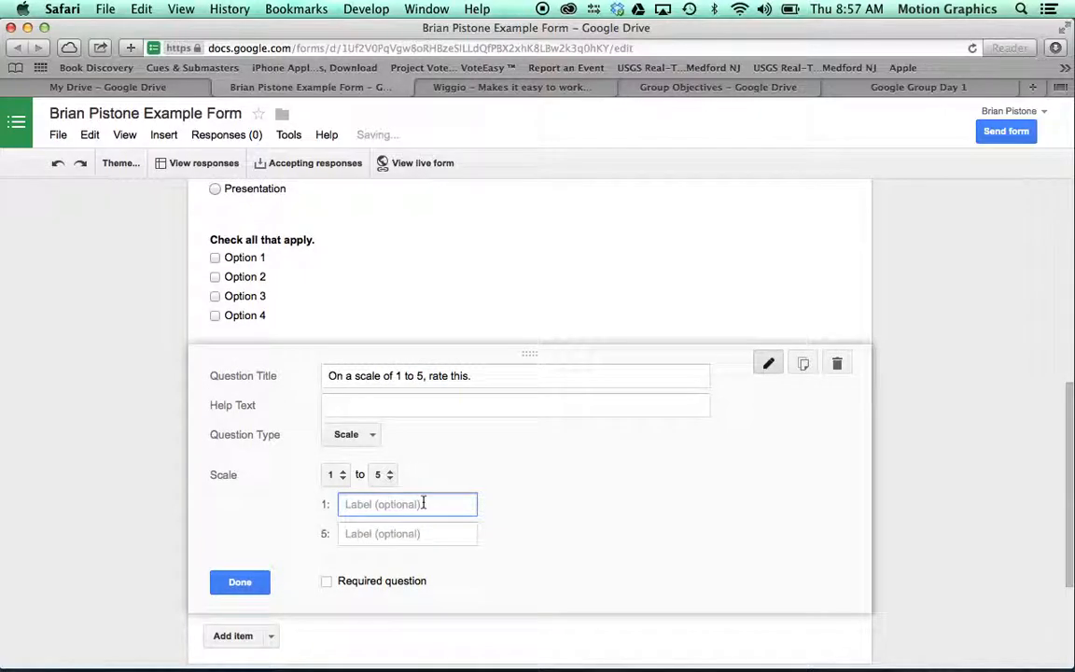
{"action": "type", "text": "Wo"}
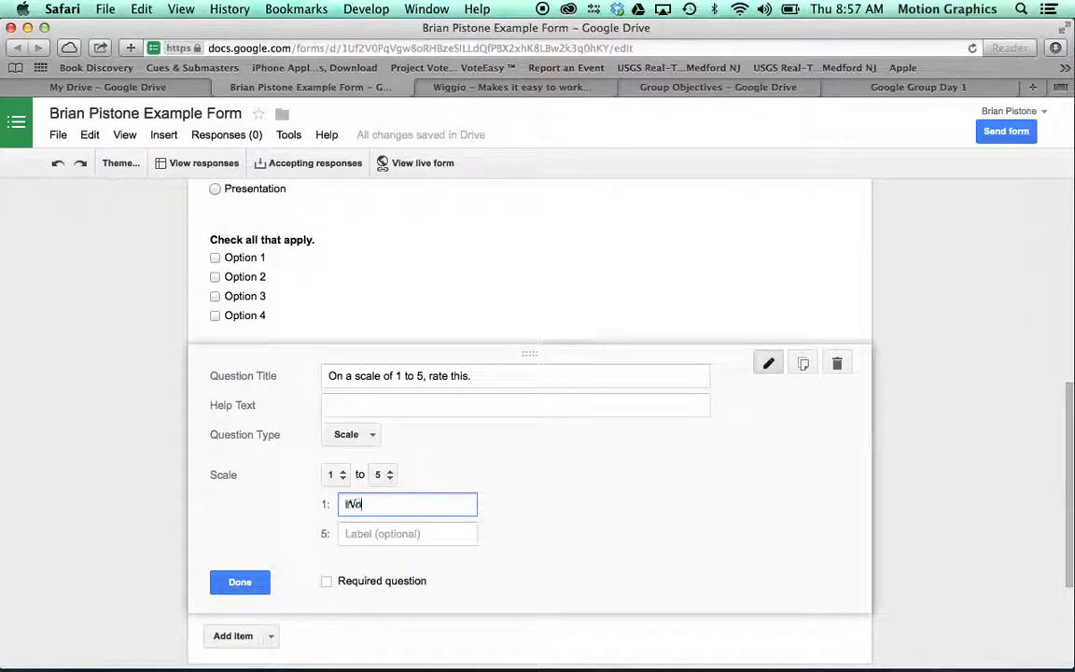
{"action": "left_click", "coordinate": [425, 532]}
{"action": "type", "text": "Best"}
{"action": "left_click", "coordinate": [250, 582]}
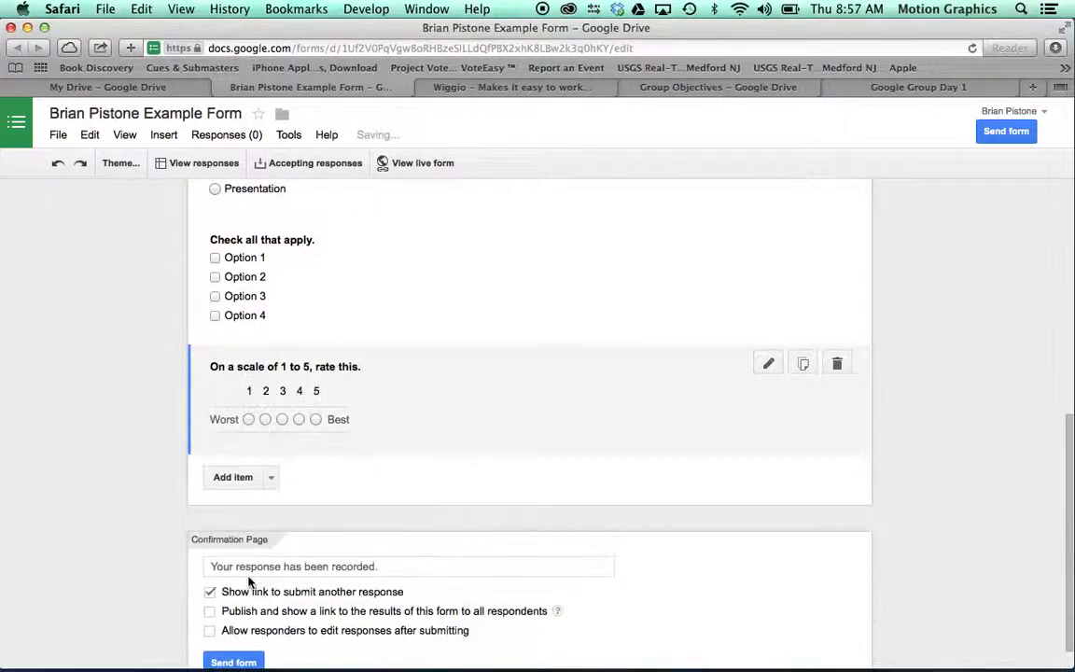
Step: Add a new question item below the scale question
{"action": "left_click", "coordinate": [271, 473]}
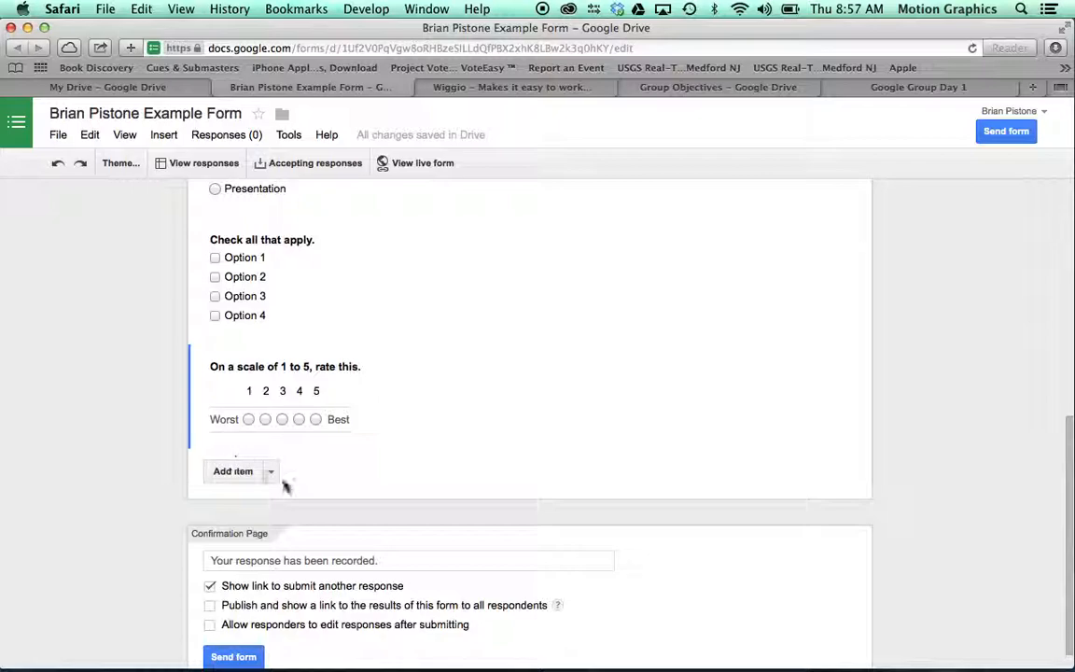
{"action": "left_click", "coordinate": [240, 473]}
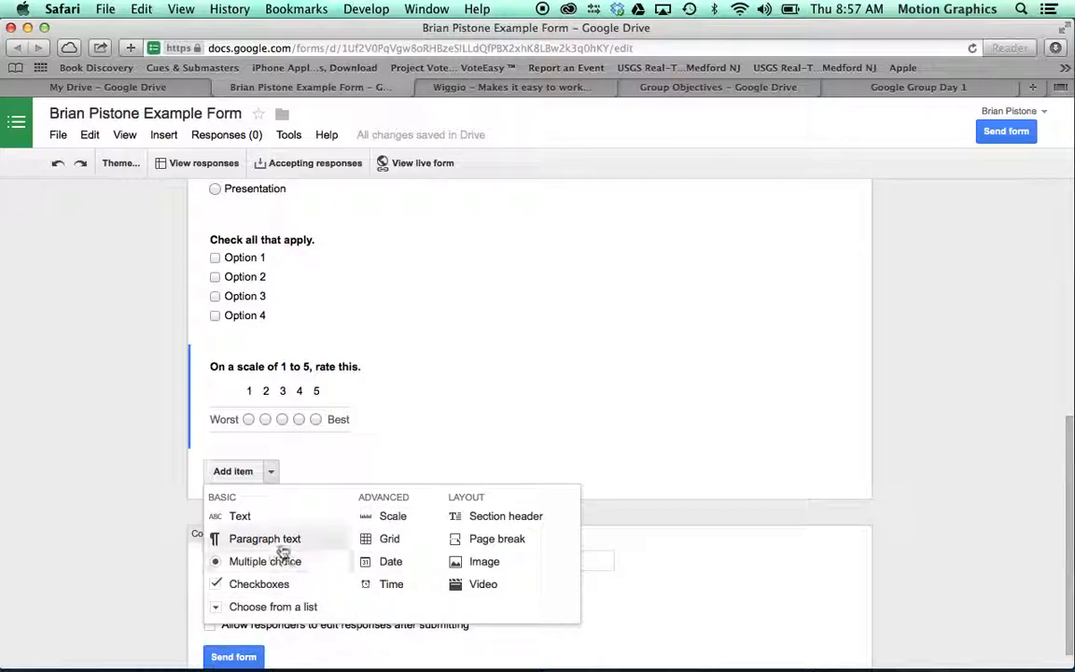
{"action": "left_click", "coordinate": [241, 472]}
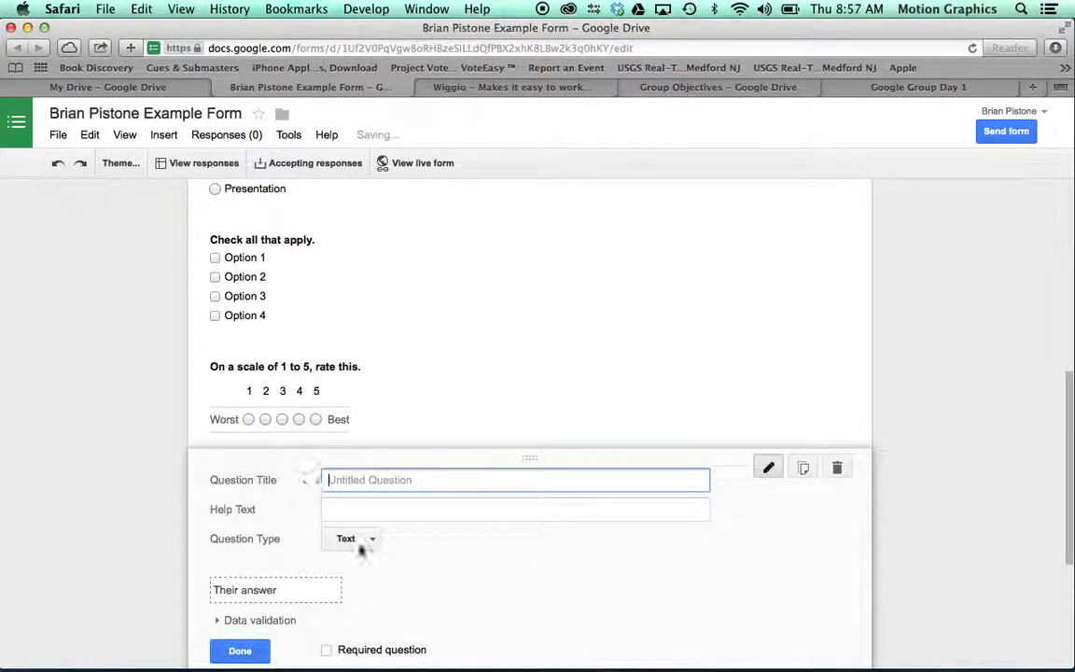
{"action": "left_click", "coordinate": [355, 540]}
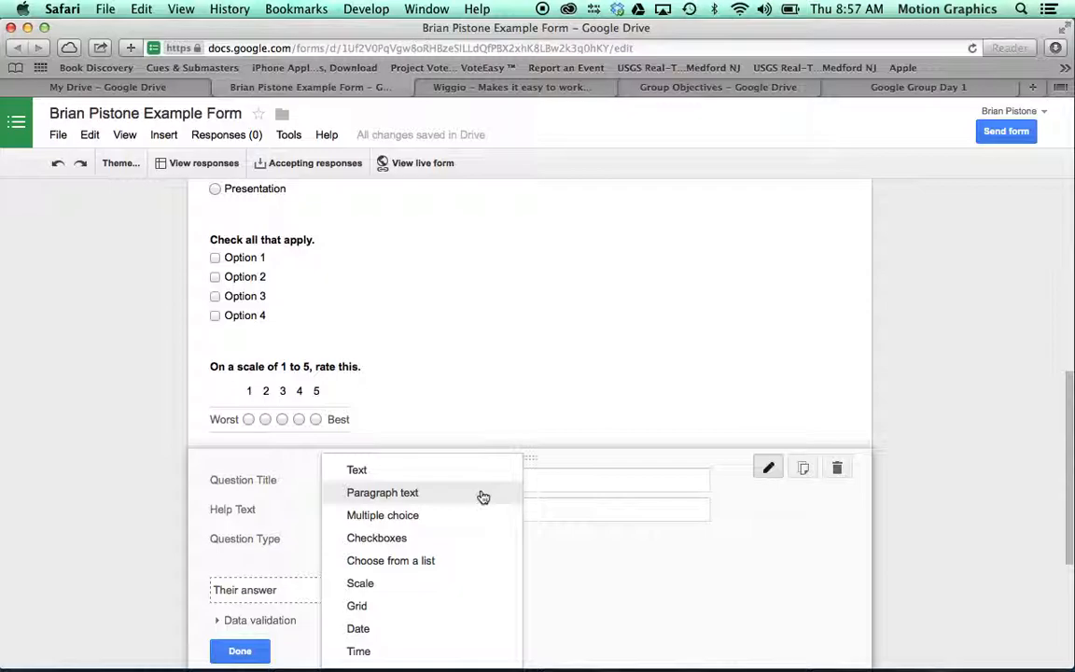
{"action": "left_click", "coordinate": [373, 584]}
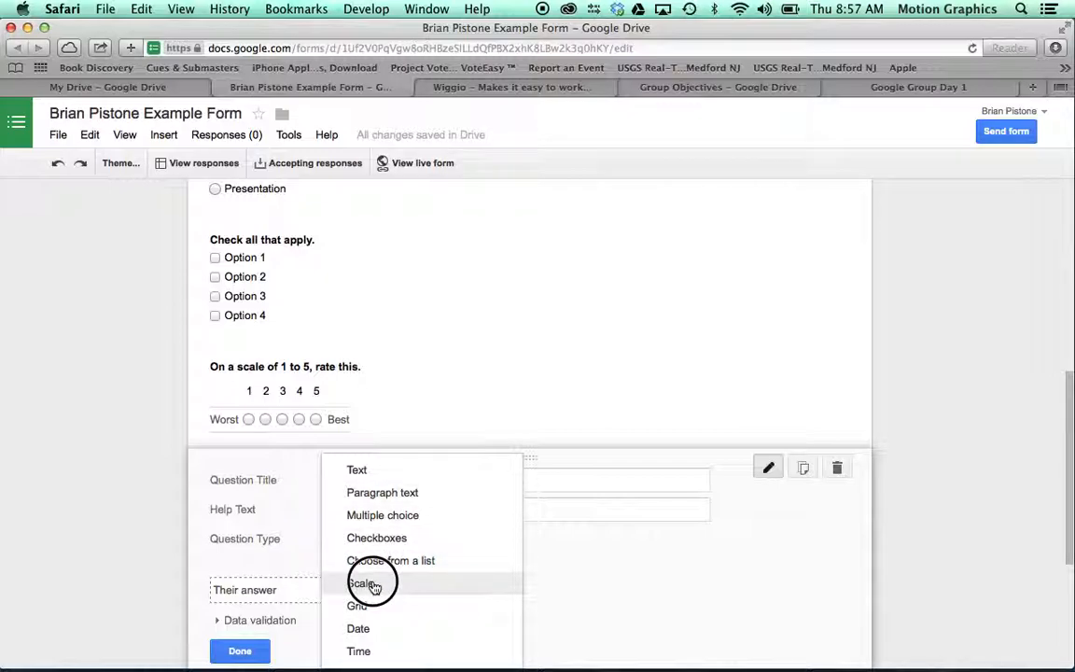
{"action": "left_click", "coordinate": [358, 607]}
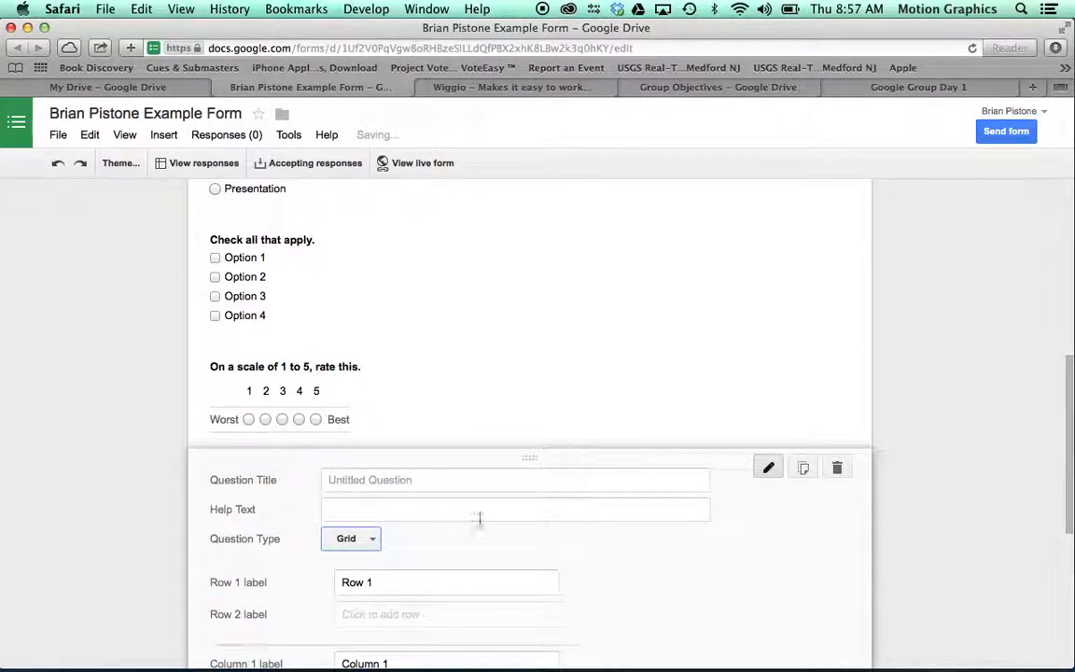
{"action": "scroll", "coordinate": [481, 526], "scroll_direction": "down", "scroll_amount": 3}
{"action": "scroll", "coordinate": [482, 526], "scroll_direction": "up", "scroll_amount": 1}
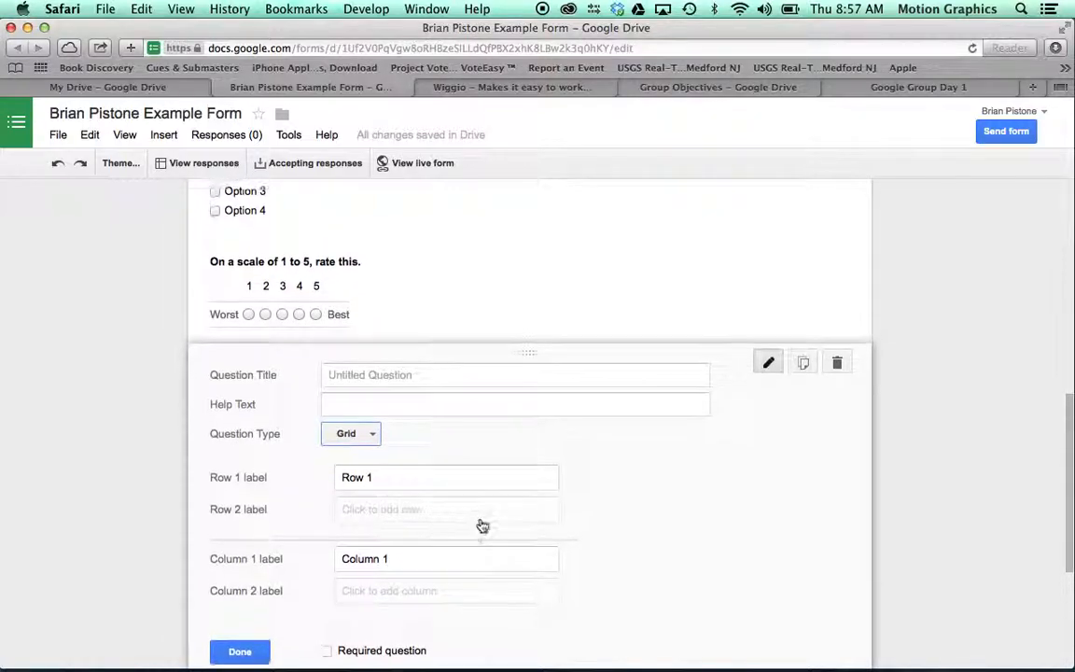
{"action": "scroll", "coordinate": [481, 526], "scroll_direction": "up", "scroll_amount": 1}
{"action": "scroll", "coordinate": [483, 527], "scroll_direction": "down", "scroll_amount": 1}
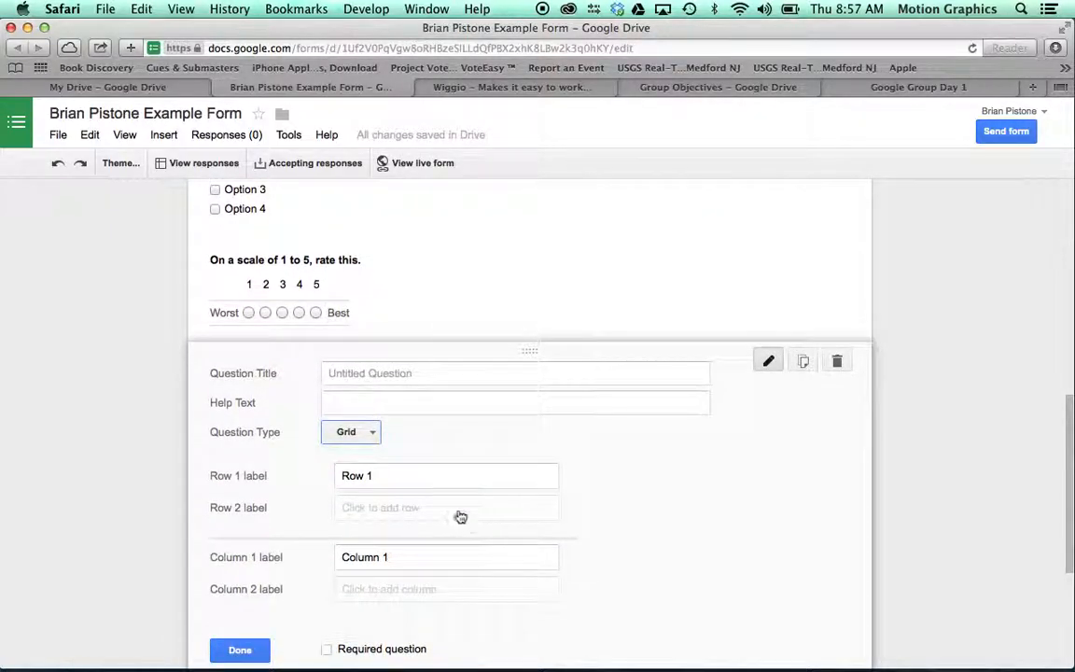
{"action": "scroll", "coordinate": [417, 420], "scroll_direction": "down", "scroll_amount": 2}
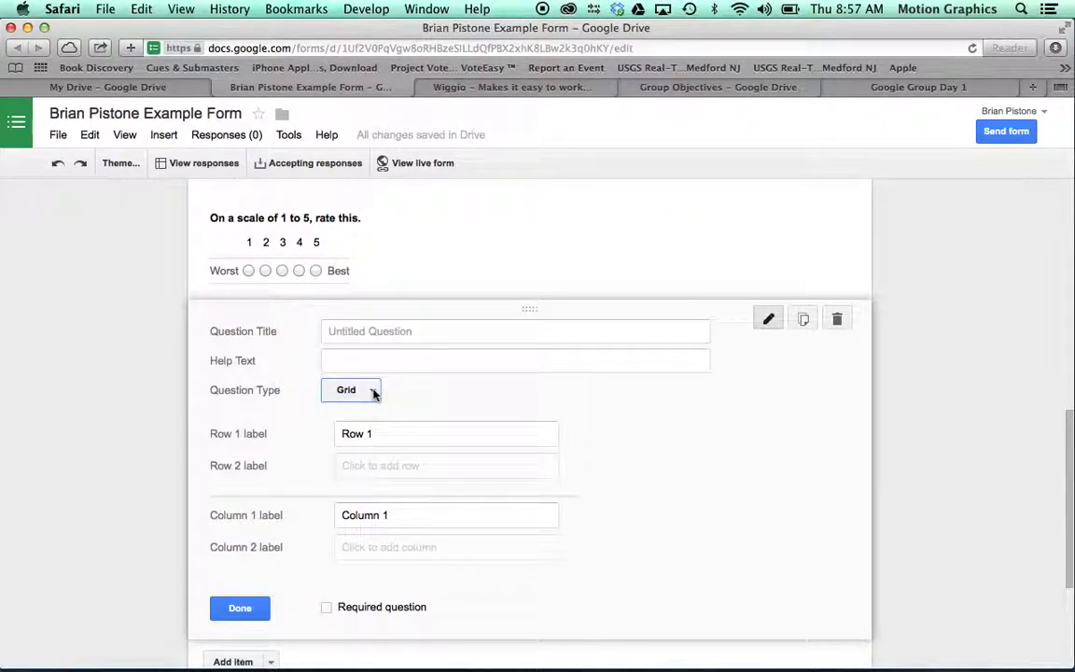
Step: Make it a Date question titled 'Birthday' and finish editing it
{"action": "left_click", "coordinate": [373, 391]}
{"action": "left_click", "coordinate": [372, 414]}
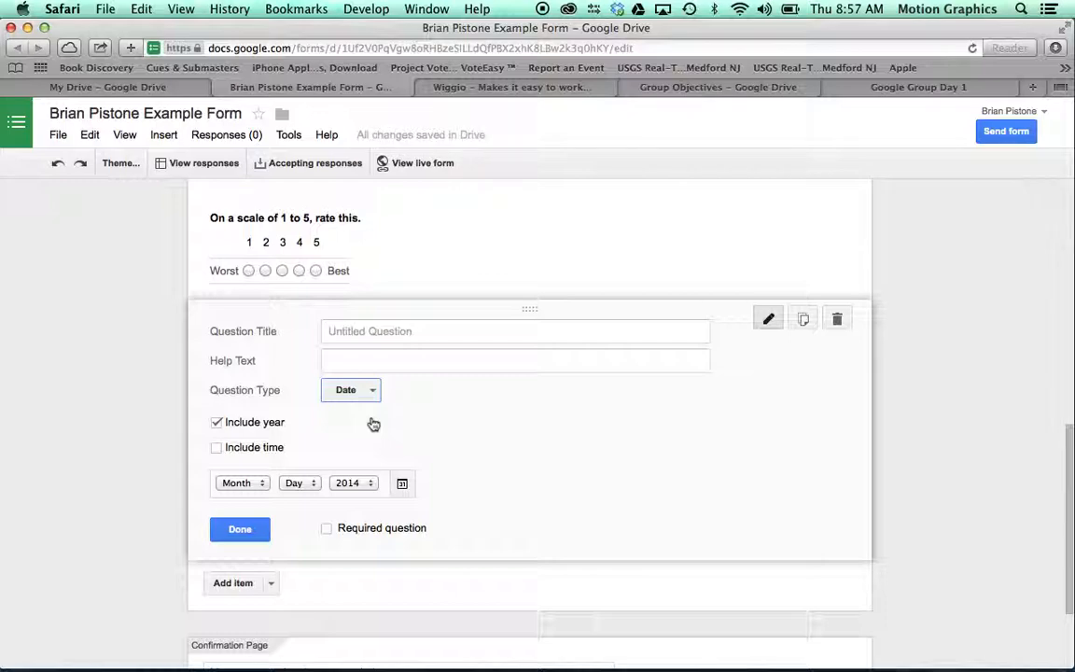
{"action": "left_click", "coordinate": [356, 338]}
{"action": "type", "text": "W"}
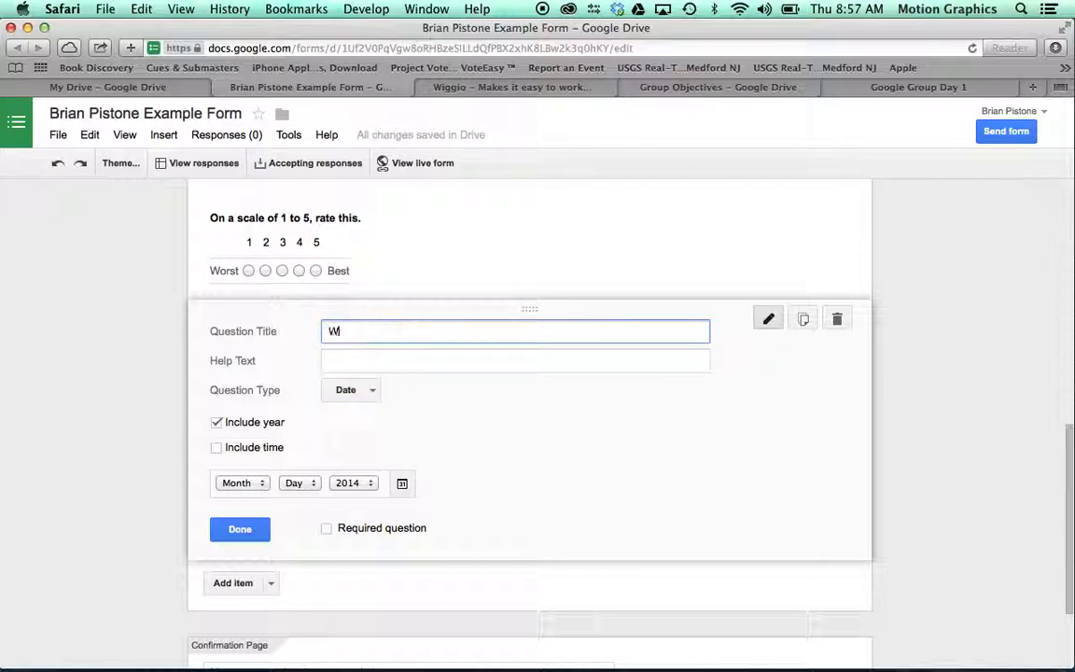
{"action": "key", "text": "BackSpace"}
{"action": "type", "text": "Birthday"}
{"action": "left_click", "coordinate": [237, 530]}
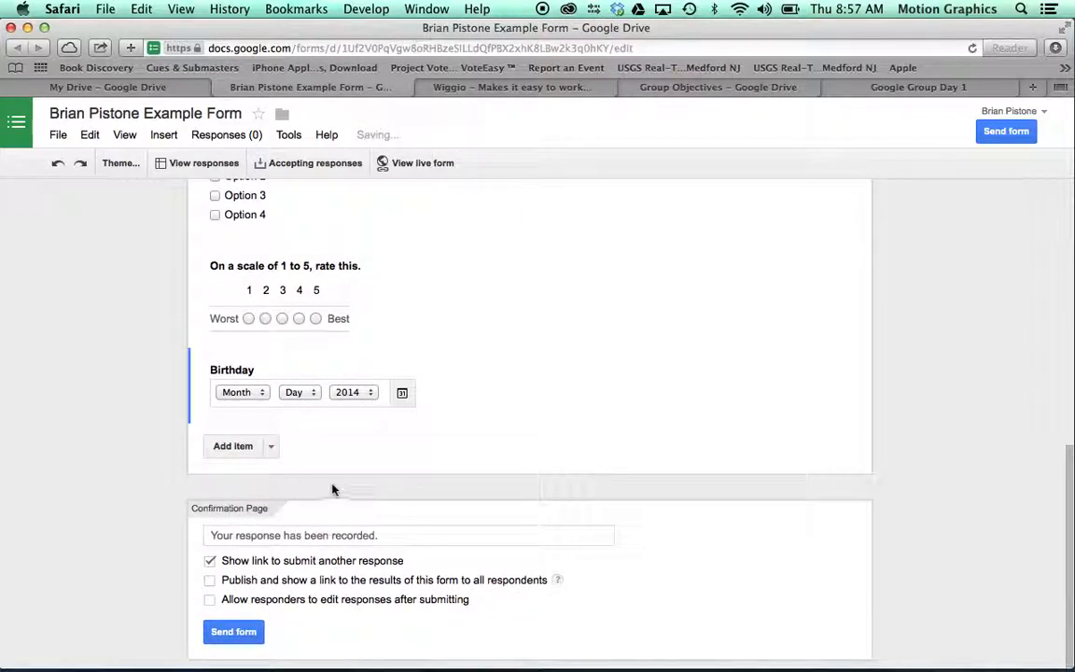
Step: Add a Time question titled 'Pick a time for our next meeting.', fixing the typo
{"action": "left_click", "coordinate": [233, 446]}
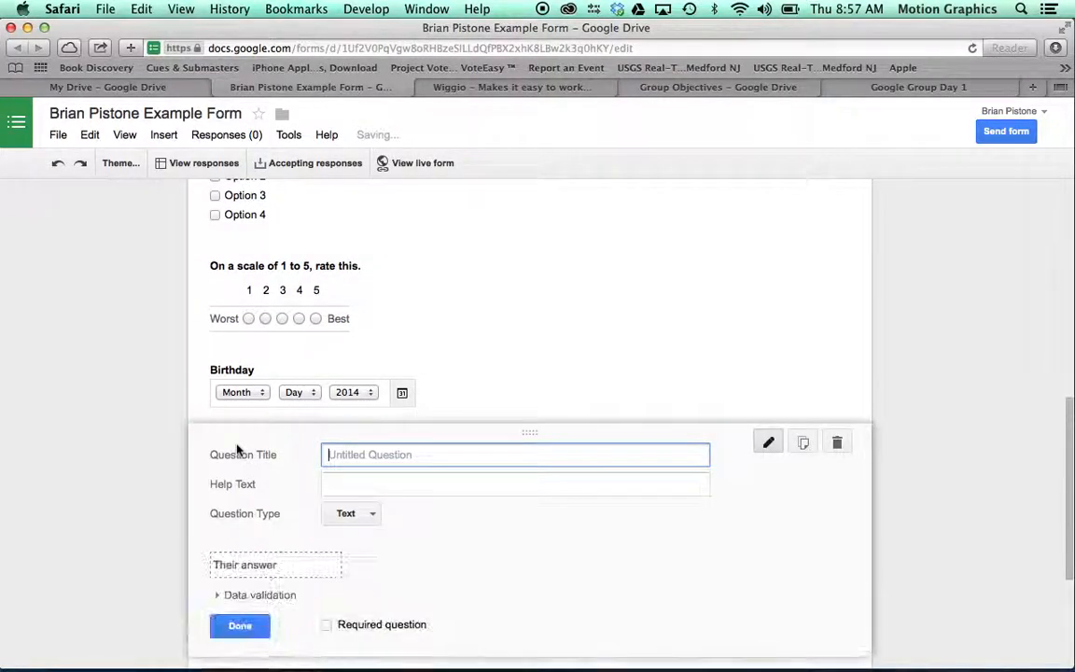
{"action": "left_click", "coordinate": [359, 514]}
{"action": "left_click", "coordinate": [362, 652]}
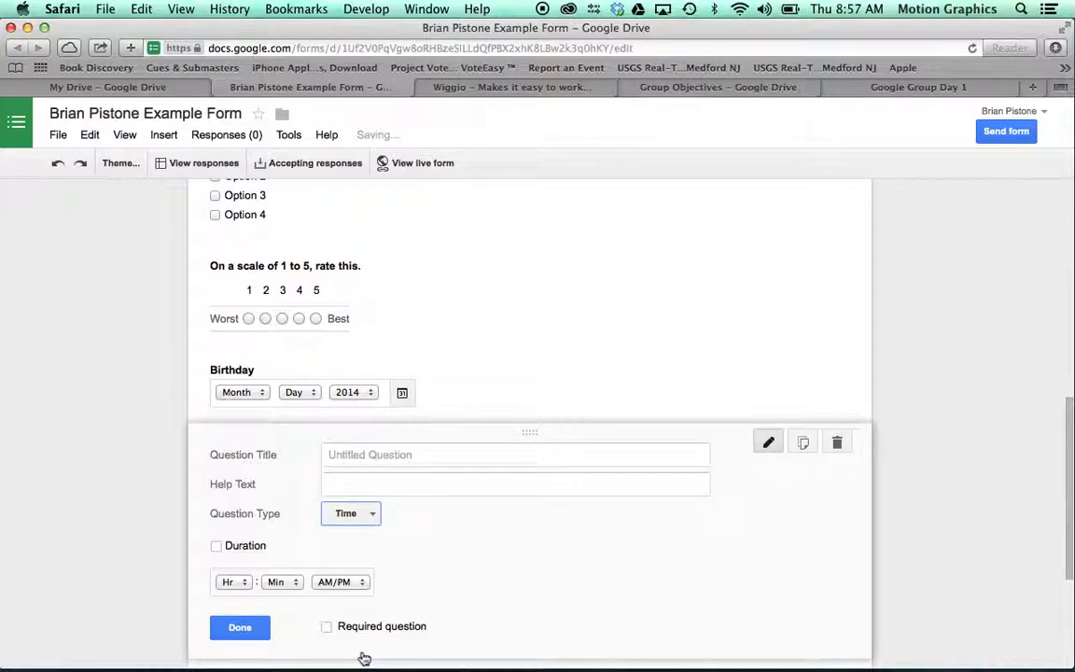
{"action": "left_click", "coordinate": [367, 482]}
{"action": "left_click", "coordinate": [328, 453]}
{"action": "type", "text": "Pick a time f"}
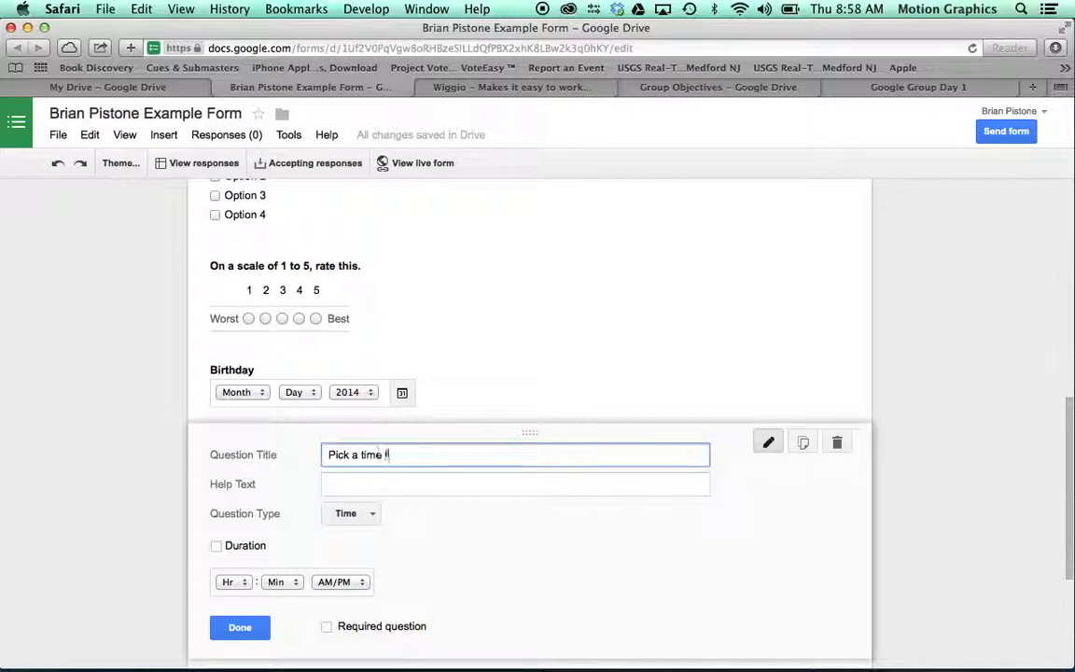
{"action": "type", "text": "or our nesmeetin"}
{"action": "type", "text": "g"}
{"action": "left_click", "coordinate": [419, 455]}
{"action": "type", "text": "nest"}
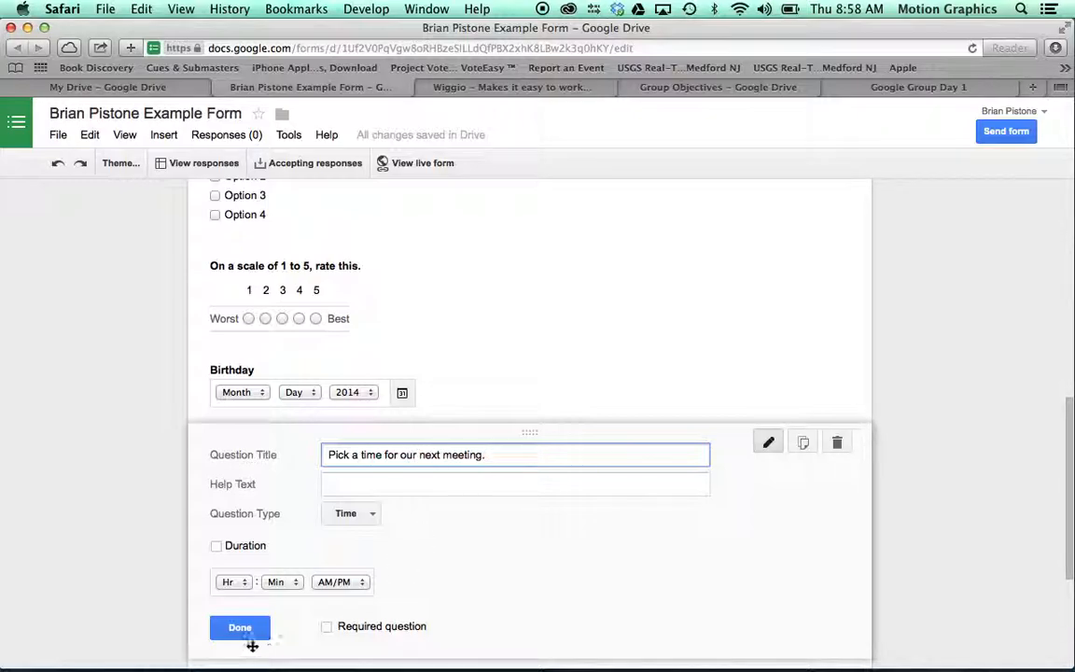
{"action": "left_click", "coordinate": [244, 632]}
{"action": "scroll", "coordinate": [530, 461], "scroll_direction": "up", "scroll_amount": 5}
{"action": "scroll", "coordinate": [530, 461], "scroll_direction": "up", "scroll_amount": 2}
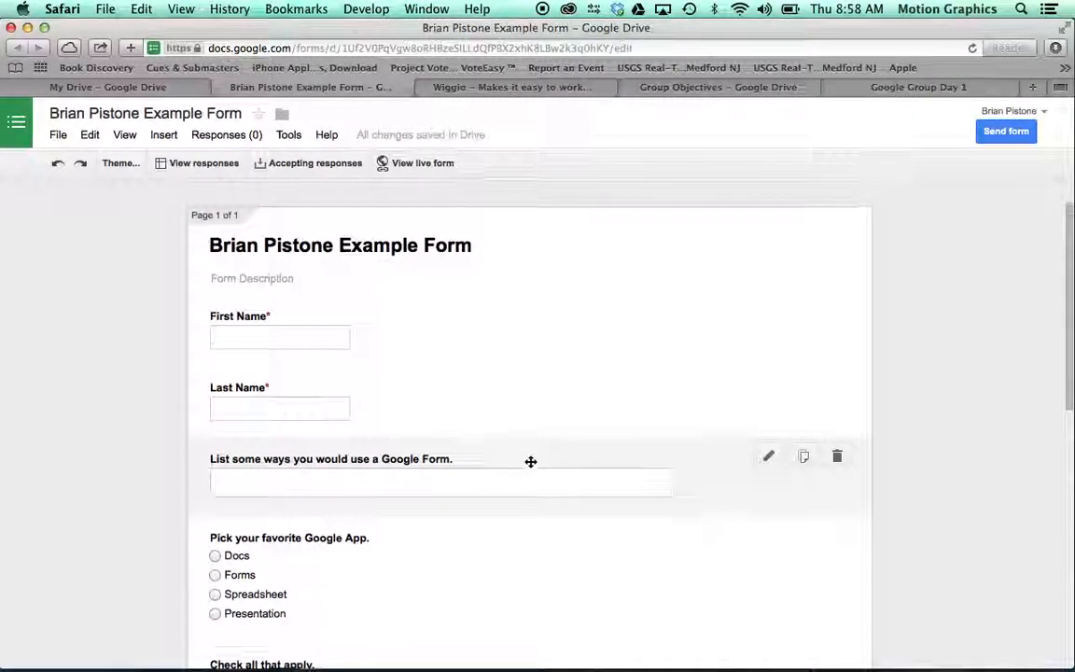
{"action": "scroll", "coordinate": [530, 461], "scroll_direction": "down", "scroll_amount": 5}
{"action": "scroll", "coordinate": [530, 462], "scroll_direction": "down", "scroll_amount": 5}
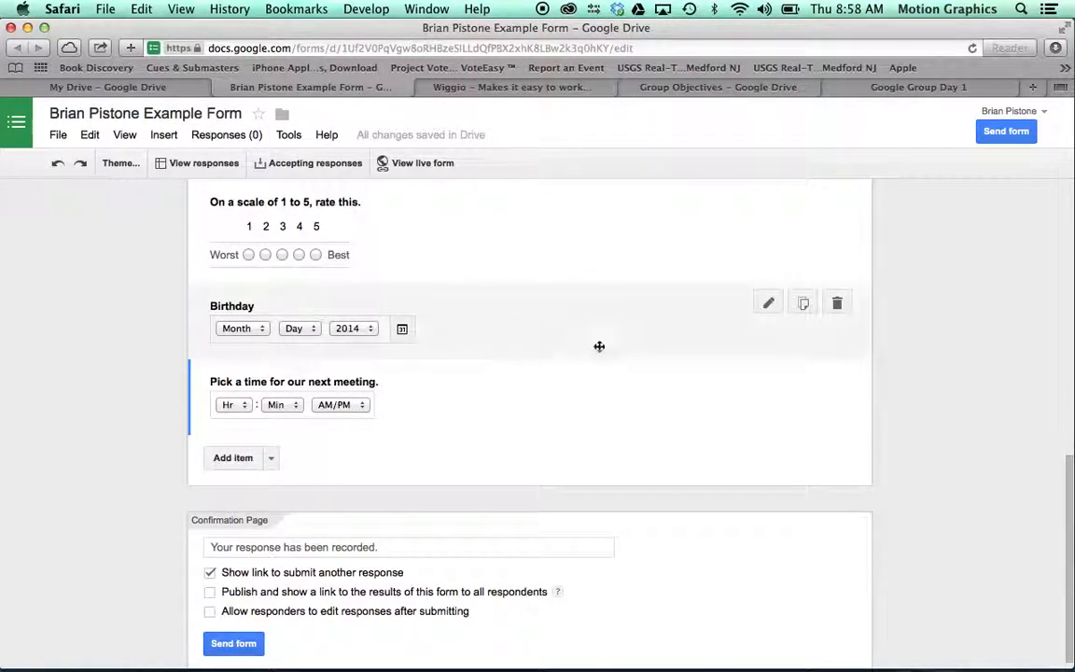
{"action": "scroll", "coordinate": [558, 367], "scroll_direction": "up", "scroll_amount": 1}
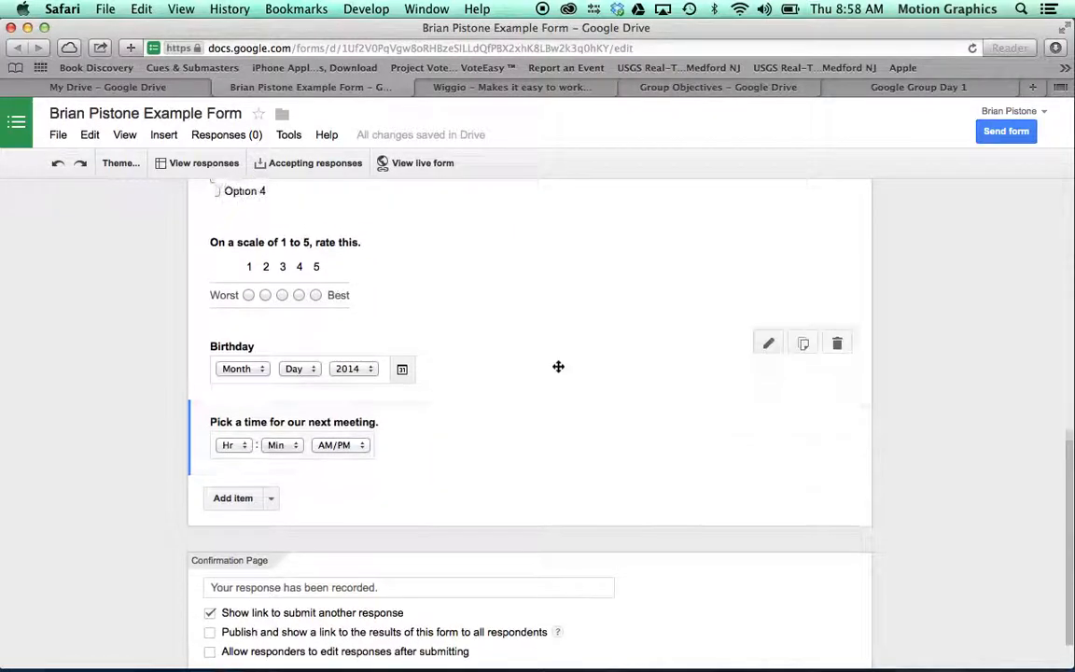
{"action": "scroll", "coordinate": [558, 367], "scroll_direction": "down", "scroll_amount": 2}
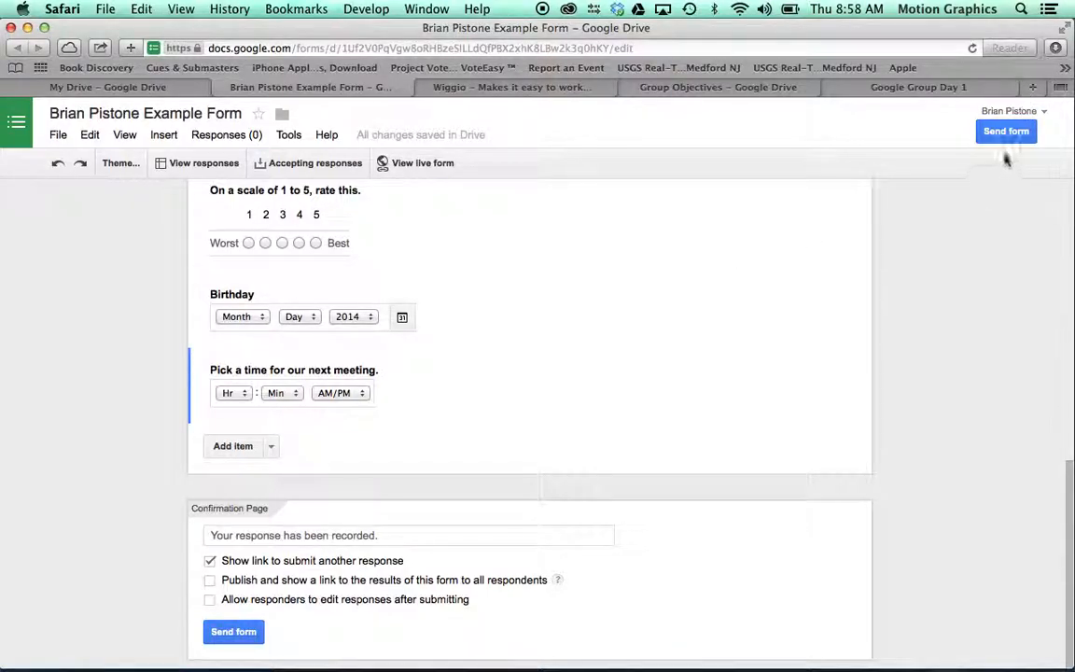
Step: Copy the form's share link from the Send form window, then close it
{"action": "left_click", "coordinate": [242, 635]}
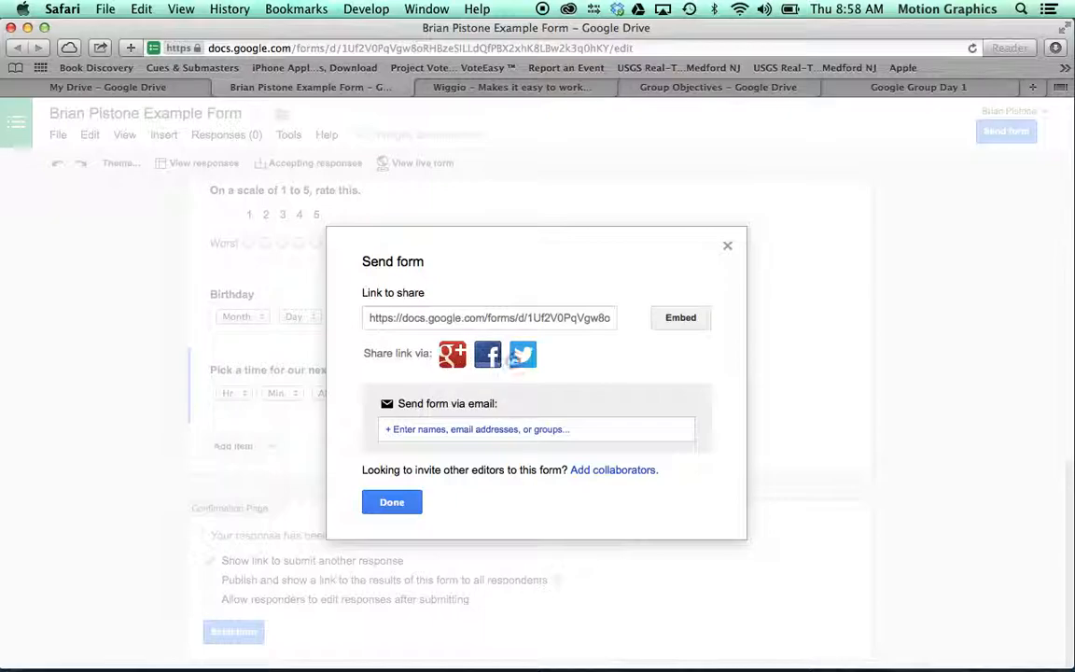
{"action": "left_click", "coordinate": [471, 319]}
{"action": "key", "text": "super+c"}
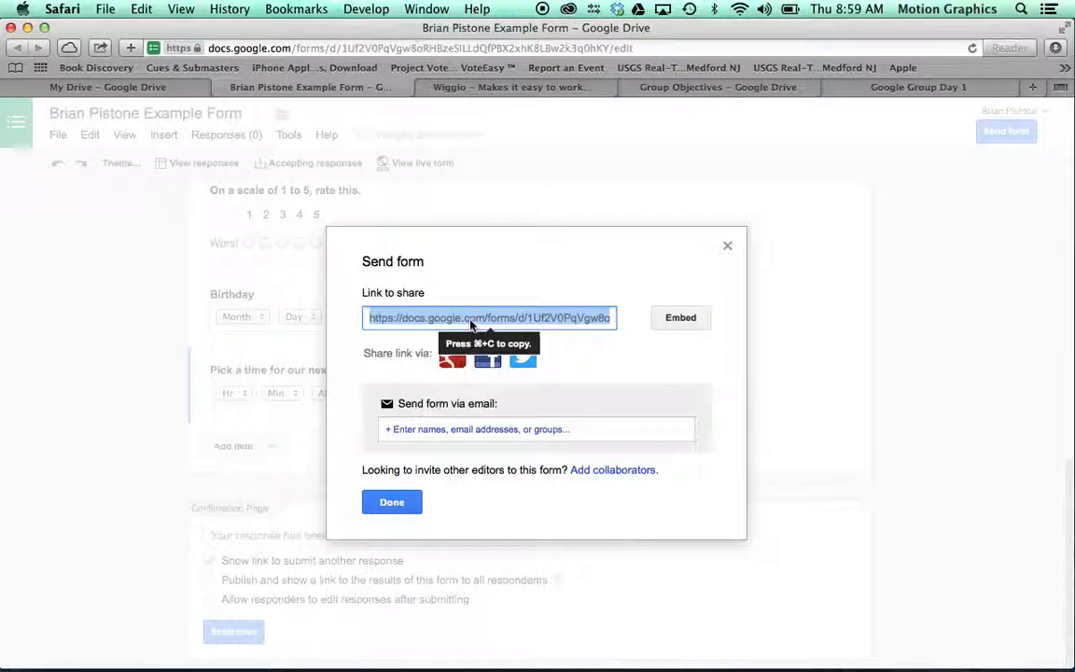
{"action": "left_click", "coordinate": [392, 501]}
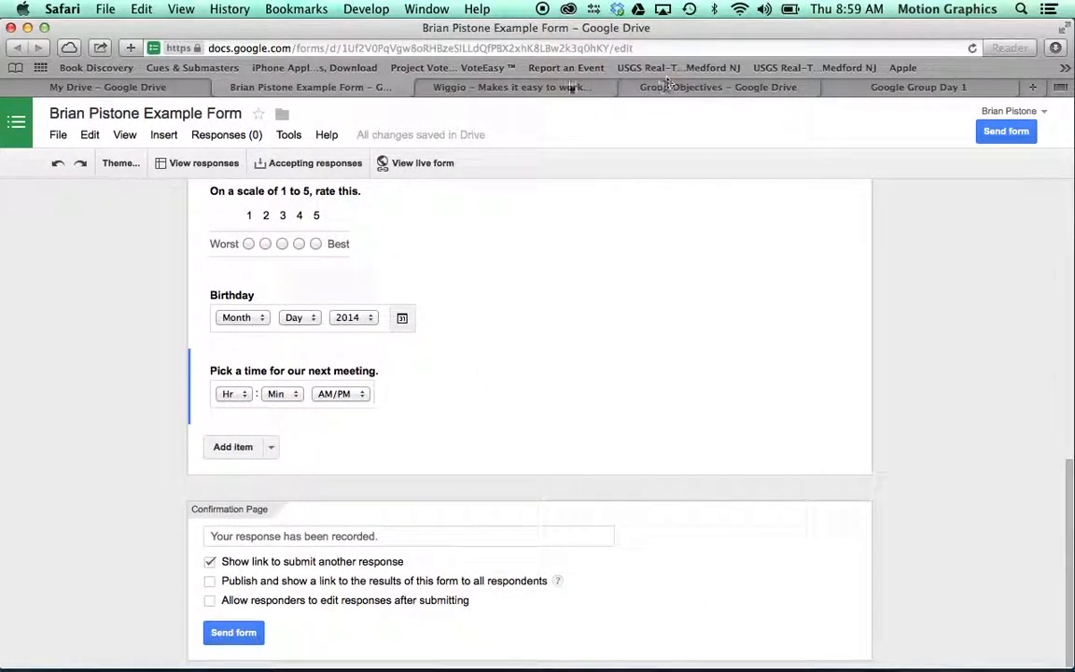
Step: Paste the form link into cell C2 of Google Group Day 1, then return to Group Objectives
{"action": "left_click", "coordinate": [715, 88]}
{"action": "left_click", "coordinate": [884, 89]}
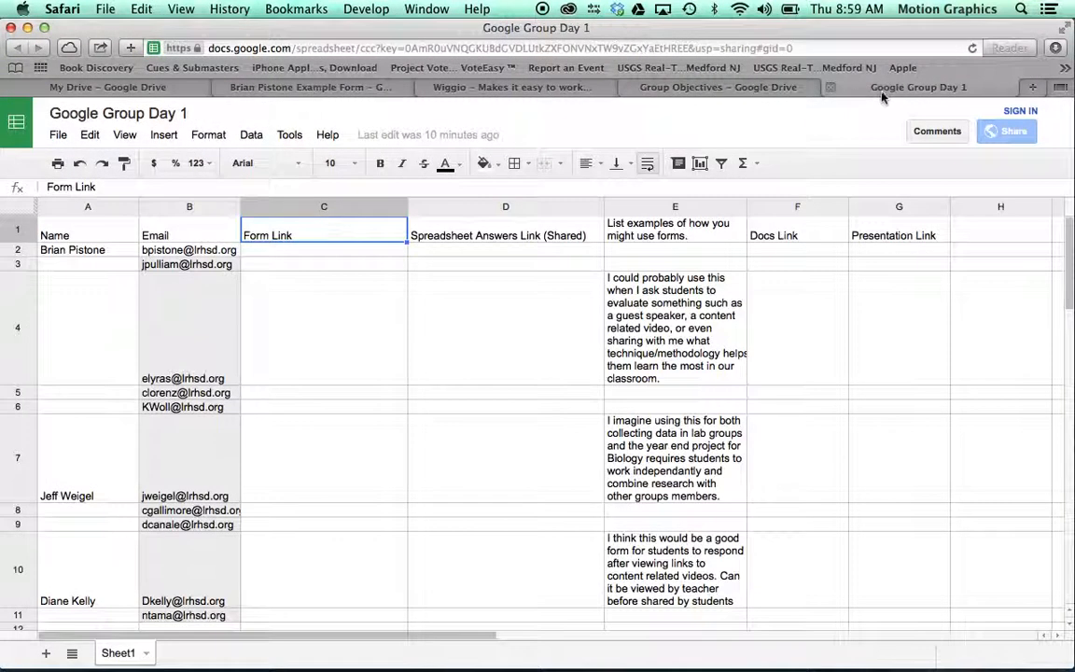
{"action": "left_click", "coordinate": [281, 249]}
{"action": "key", "text": "super+v"}
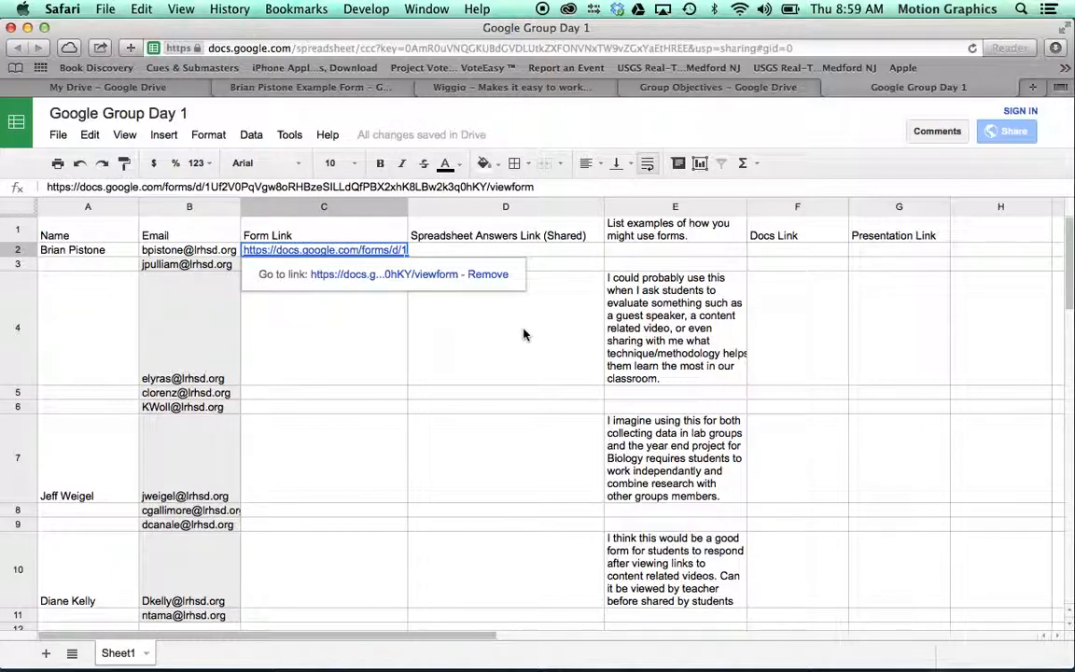
{"action": "left_click", "coordinate": [564, 254]}
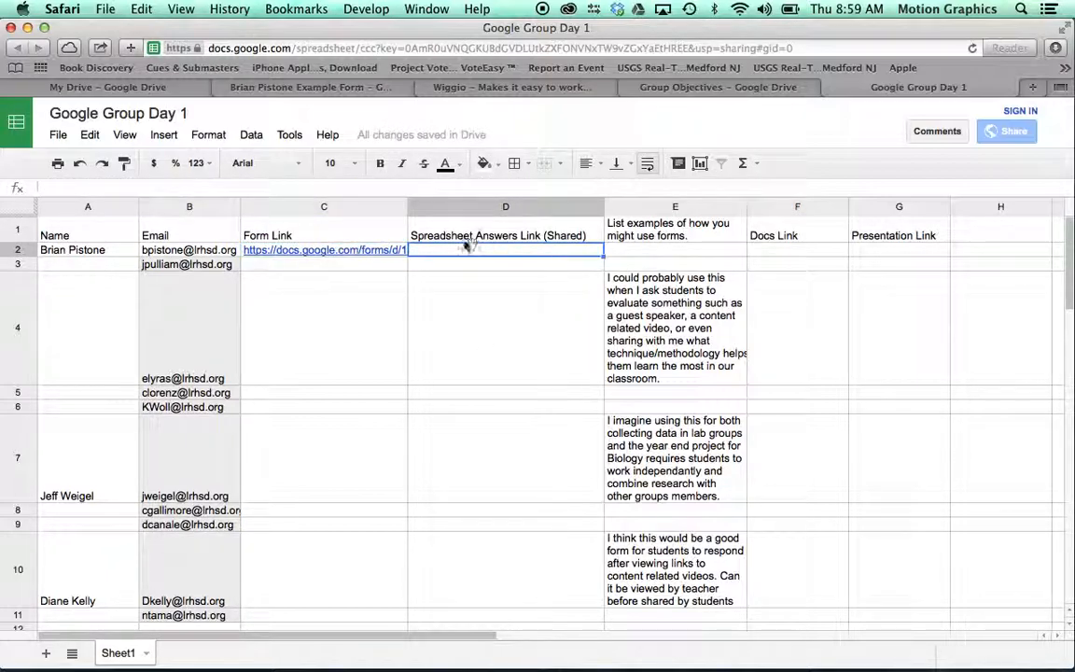
{"action": "left_click", "coordinate": [707, 87]}
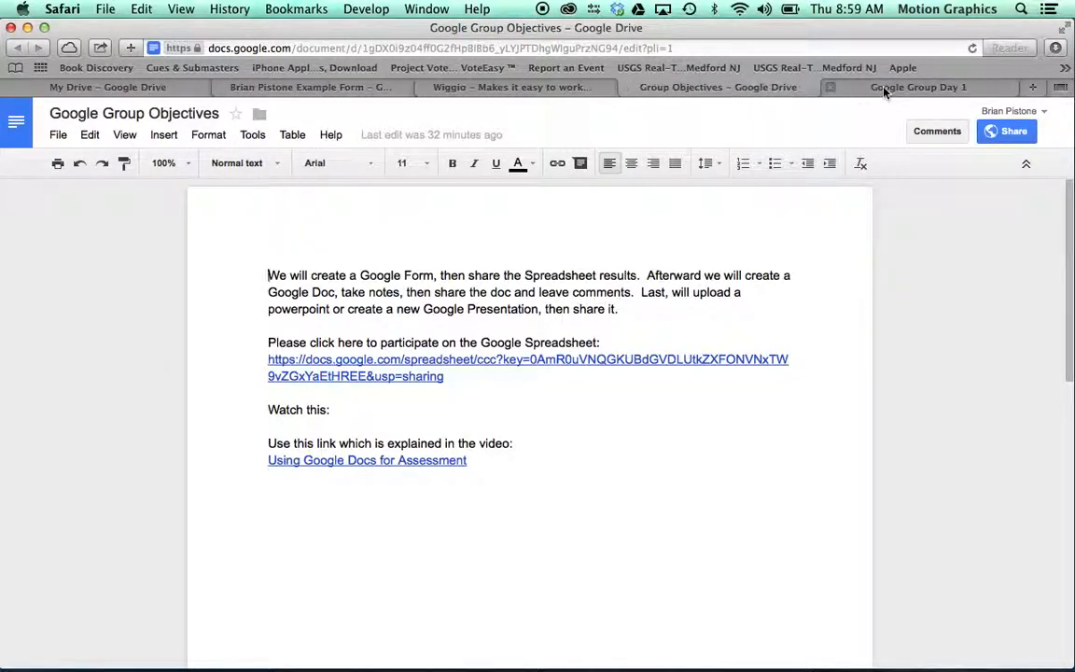
Step: Load the pasted form share link in a new Safari tab to view the live form
{"action": "key", "text": "super+t"}
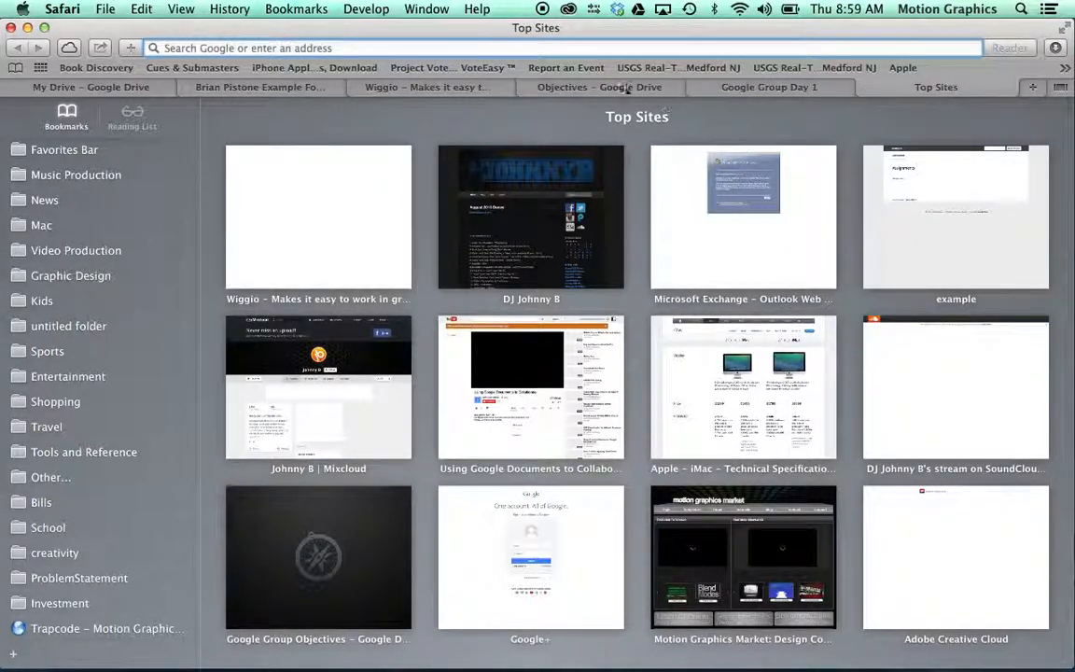
{"action": "key", "text": "super+v"}
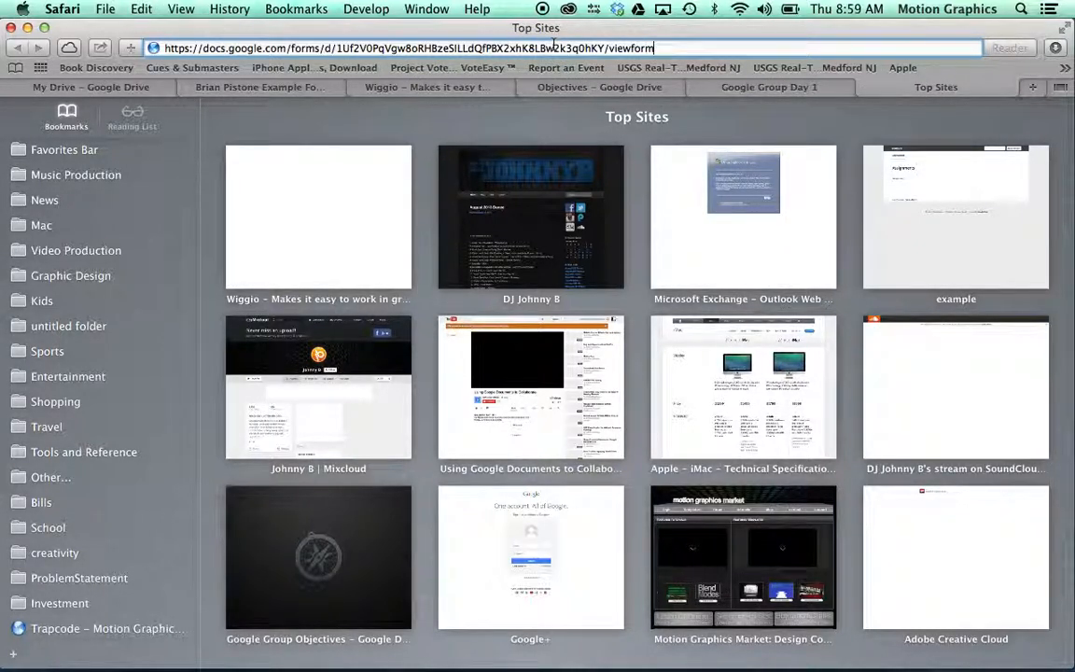
{"action": "key", "text": "Return"}
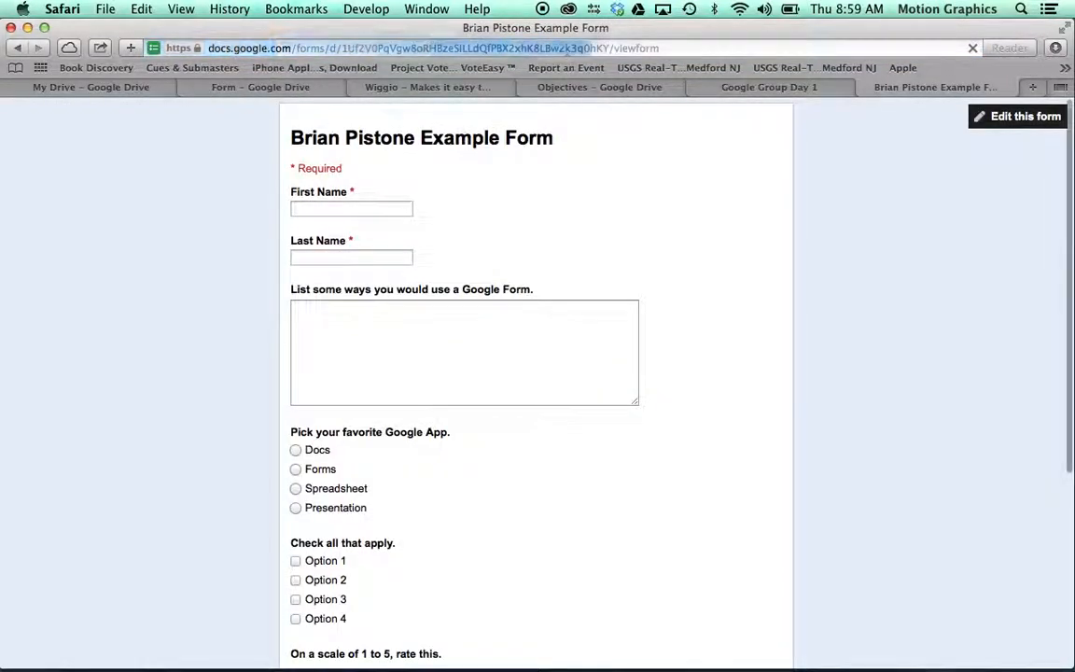
{"action": "scroll", "coordinate": [495, 195], "scroll_direction": "down", "scroll_amount": 5}
{"action": "scroll", "coordinate": [495, 194], "scroll_direction": "up", "scroll_amount": 5}
{"action": "scroll", "coordinate": [494, 194], "scroll_direction": "down", "scroll_amount": 7}
{"action": "scroll", "coordinate": [494, 194], "scroll_direction": "up", "scroll_amount": 5}
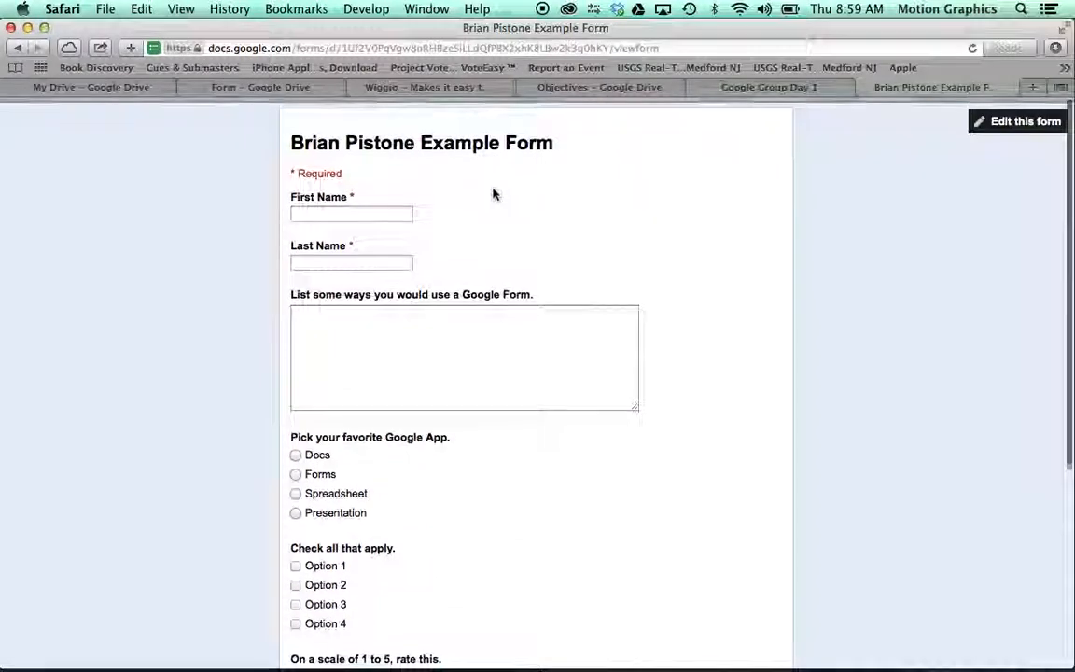
Step: Fill in the last name and answer the ways-to-use question with 'Collecting data.'
{"action": "left_click", "coordinate": [318, 208]}
{"action": "key", "text": "Tab"}
{"action": "type", "text": "Pistone"}
{"action": "key", "text": "Tab"}
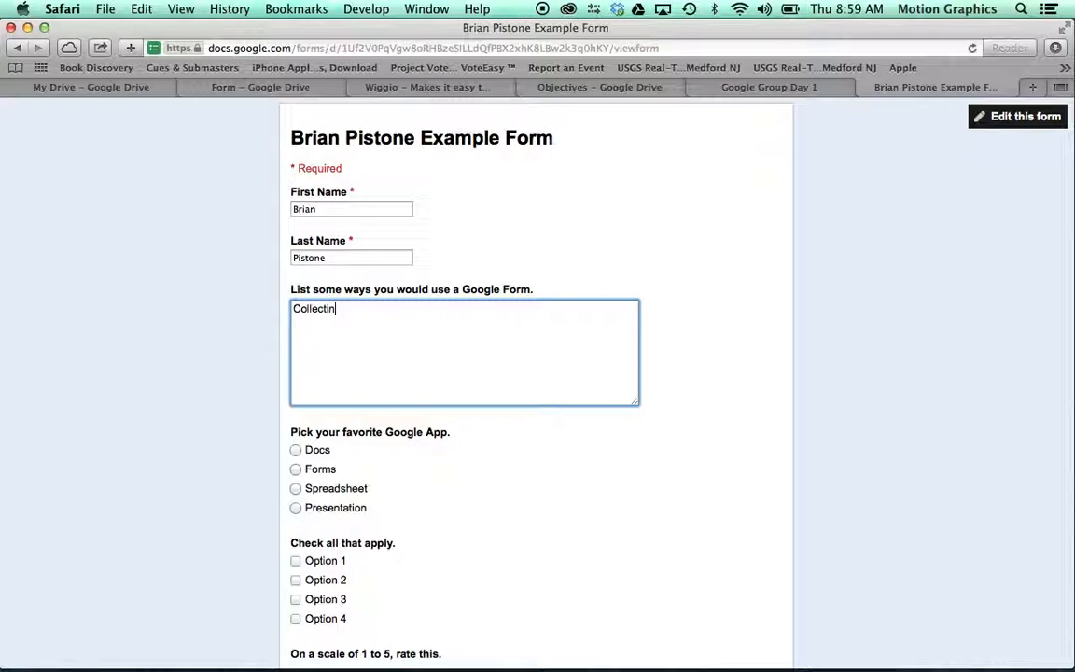
{"action": "type", "text": "Collecting data."}
Step: Choose Forms as favorite Google app, check Option 1, and give the rating 5
{"action": "scroll", "coordinate": [541, 322], "scroll_direction": "down", "scroll_amount": 1}
{"action": "scroll", "coordinate": [542, 322], "scroll_direction": "down", "scroll_amount": 1}
{"action": "scroll", "coordinate": [569, 306], "scroll_direction": "down", "scroll_amount": 3}
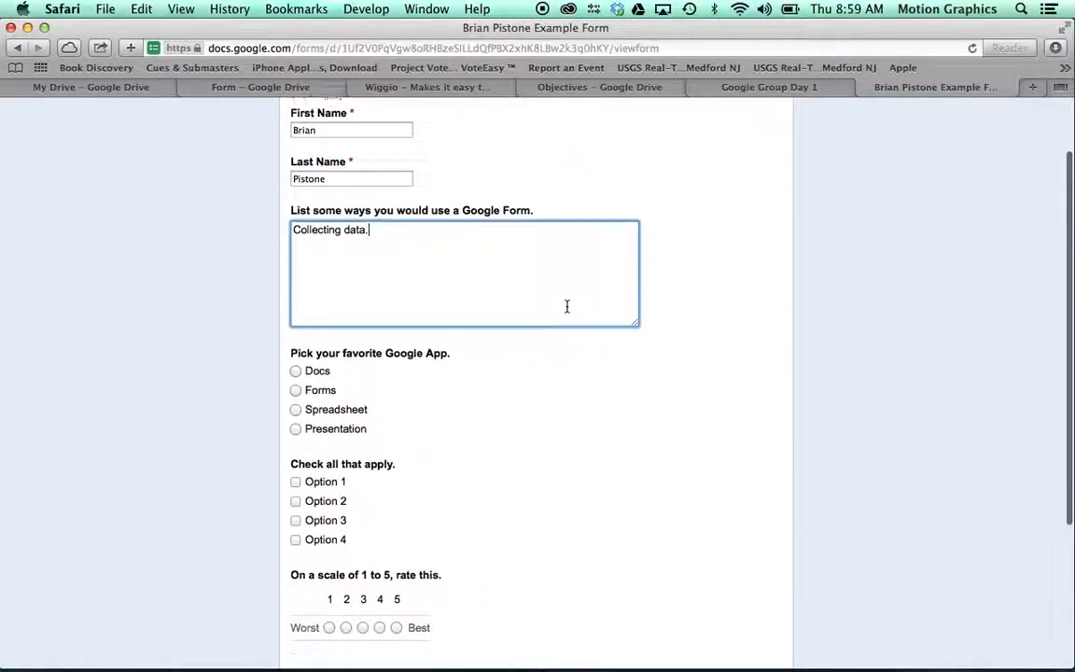
{"action": "left_click", "coordinate": [301, 377]}
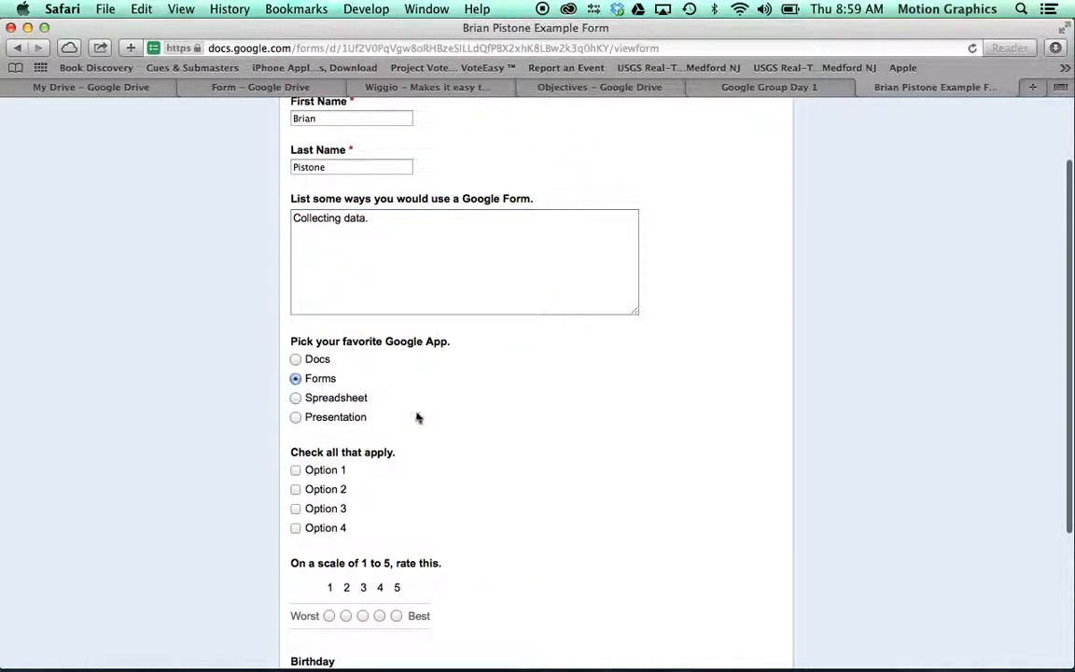
{"action": "scroll", "coordinate": [439, 417], "scroll_direction": "down", "scroll_amount": 2}
{"action": "left_click", "coordinate": [296, 426]}
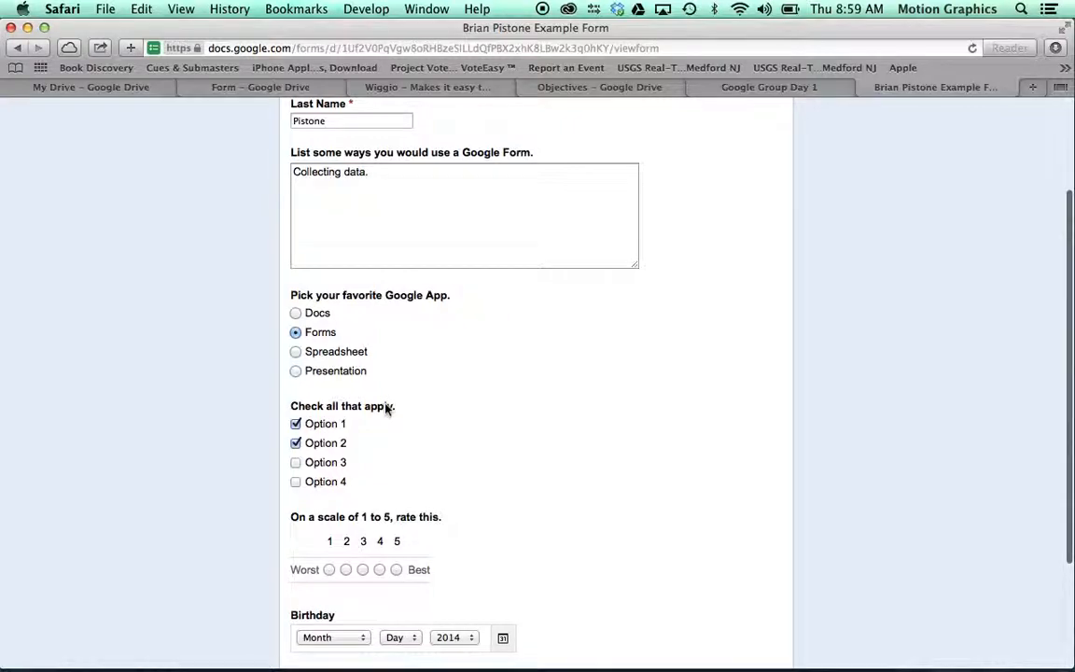
{"action": "scroll", "coordinate": [386, 408], "scroll_direction": "down", "scroll_amount": 3}
{"action": "left_click", "coordinate": [396, 465]}
{"action": "scroll", "coordinate": [378, 471], "scroll_direction": "down", "scroll_amount": 1}
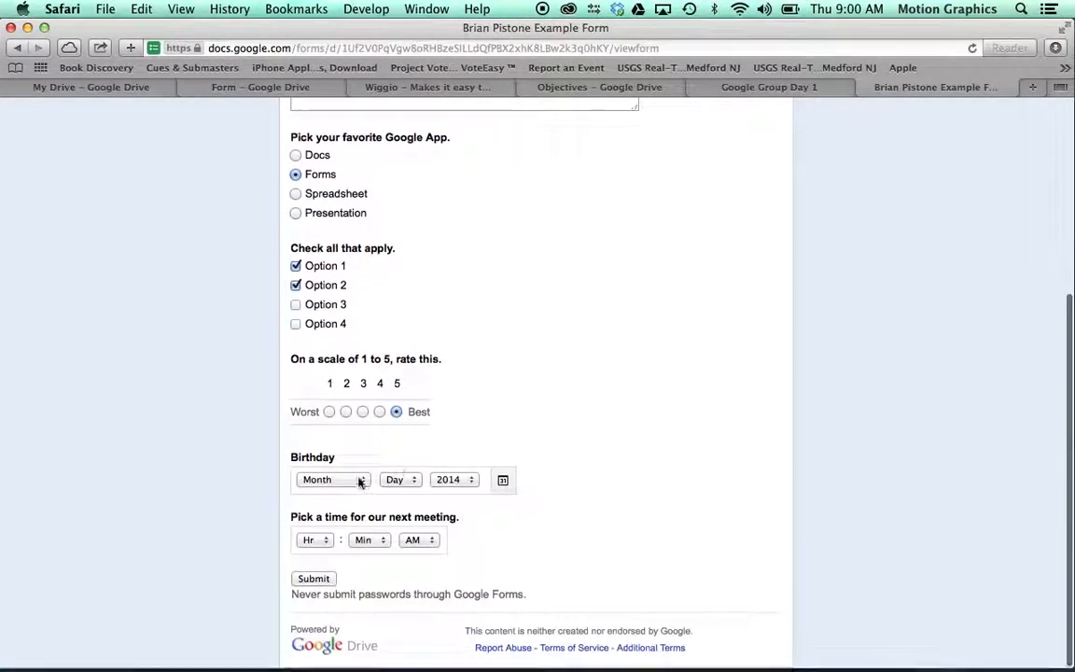
{"action": "left_click", "coordinate": [358, 480]}
{"action": "left_click", "coordinate": [336, 576]}
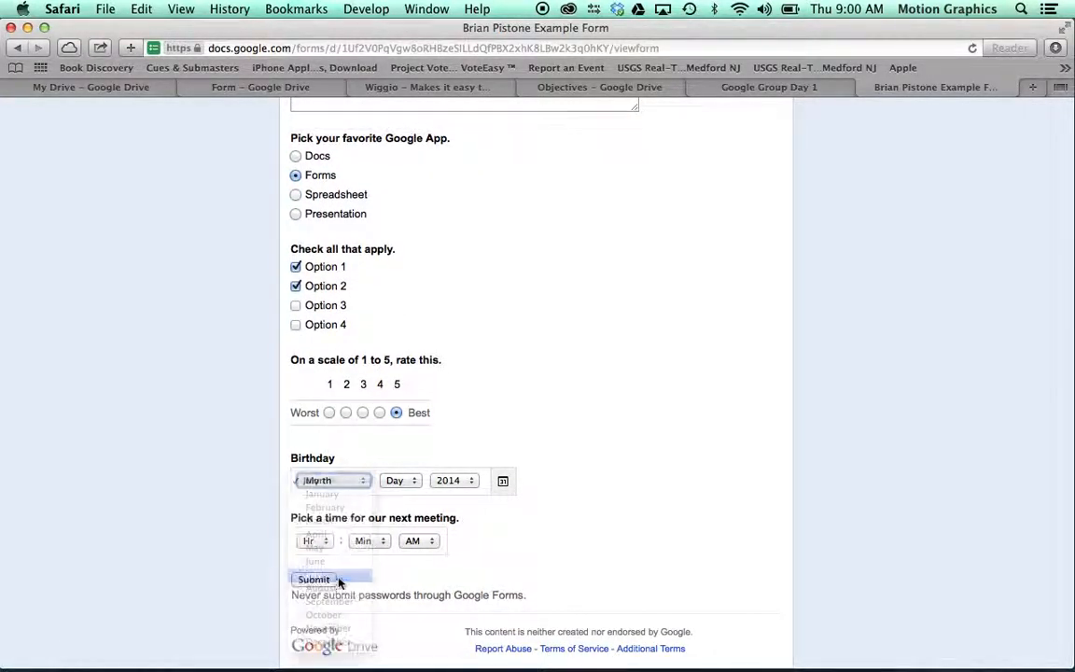
{"action": "left_click", "coordinate": [396, 481]}
{"action": "mouse_move", "coordinate": [398, 655]}
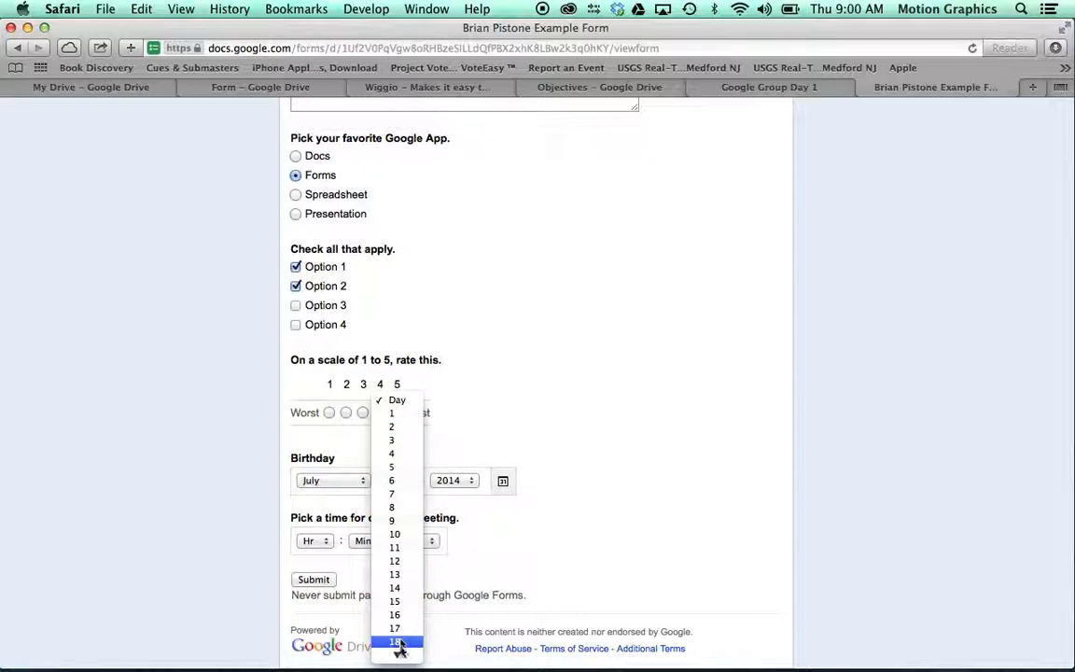
{"action": "left_click", "coordinate": [398, 655]}
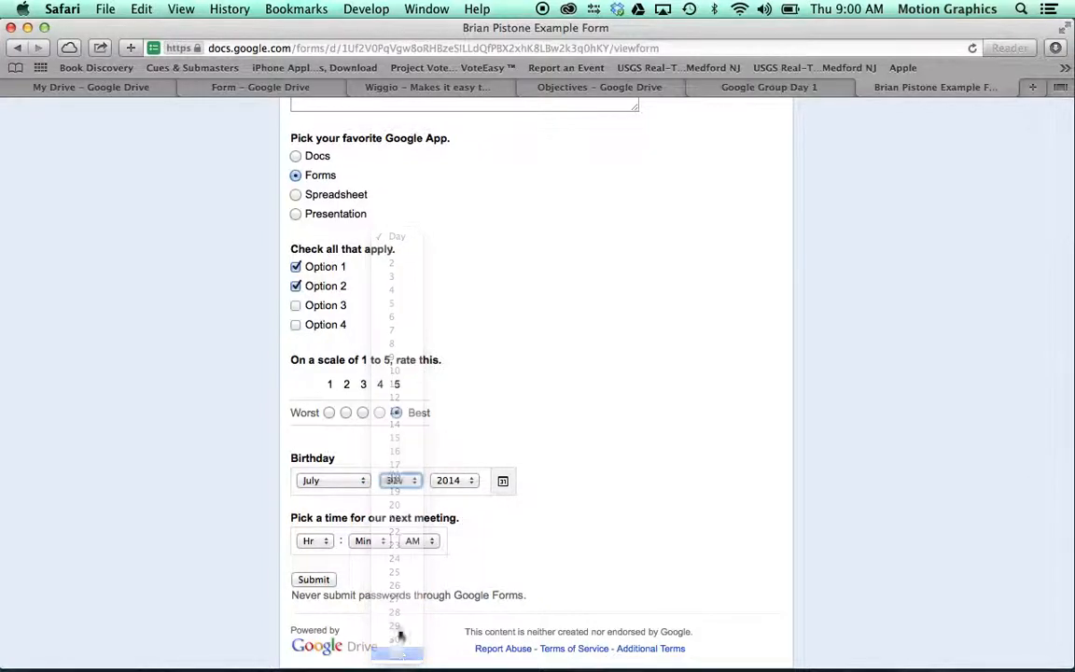
{"action": "left_click", "coordinate": [472, 482]}
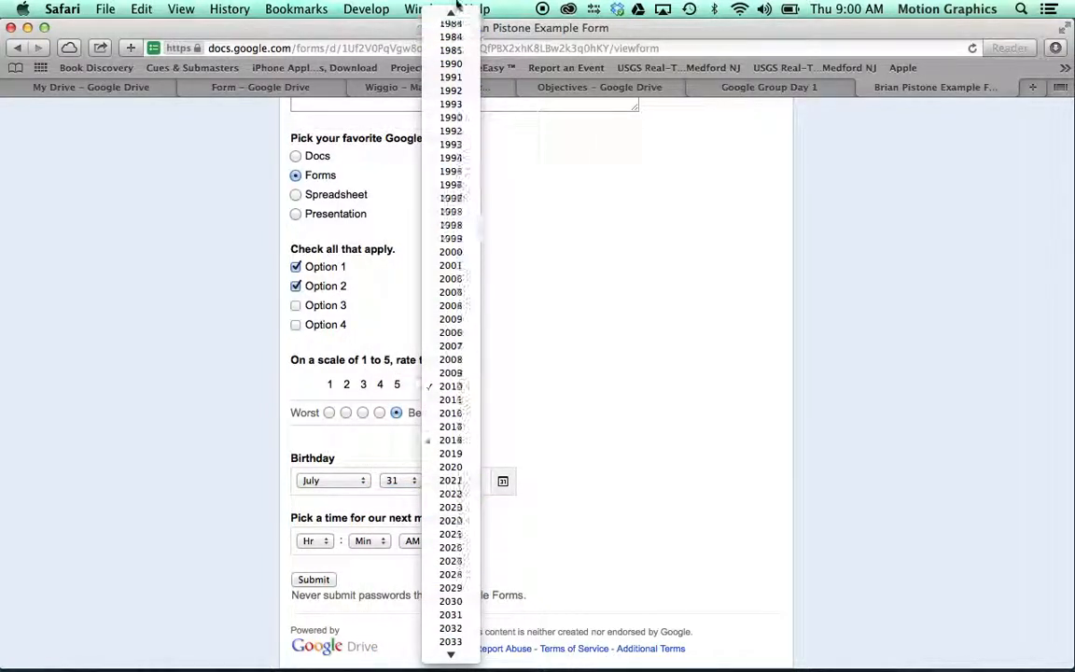
{"action": "left_click", "coordinate": [451, 36]}
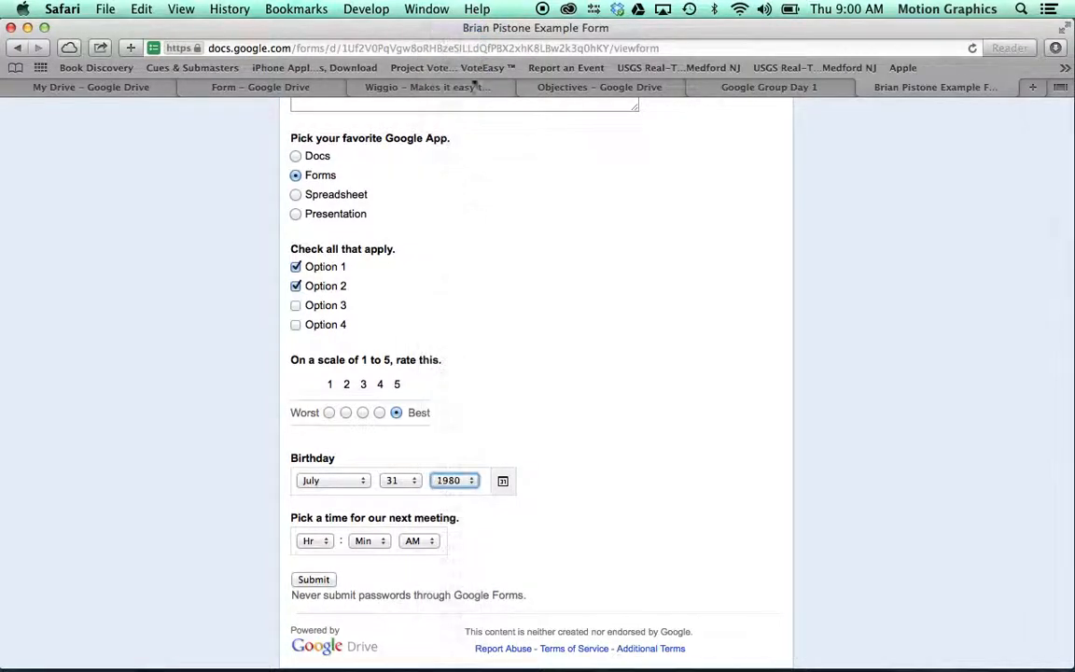
Step: Set the meeting time to 02:30 PM
{"action": "left_click", "coordinate": [315, 539]}
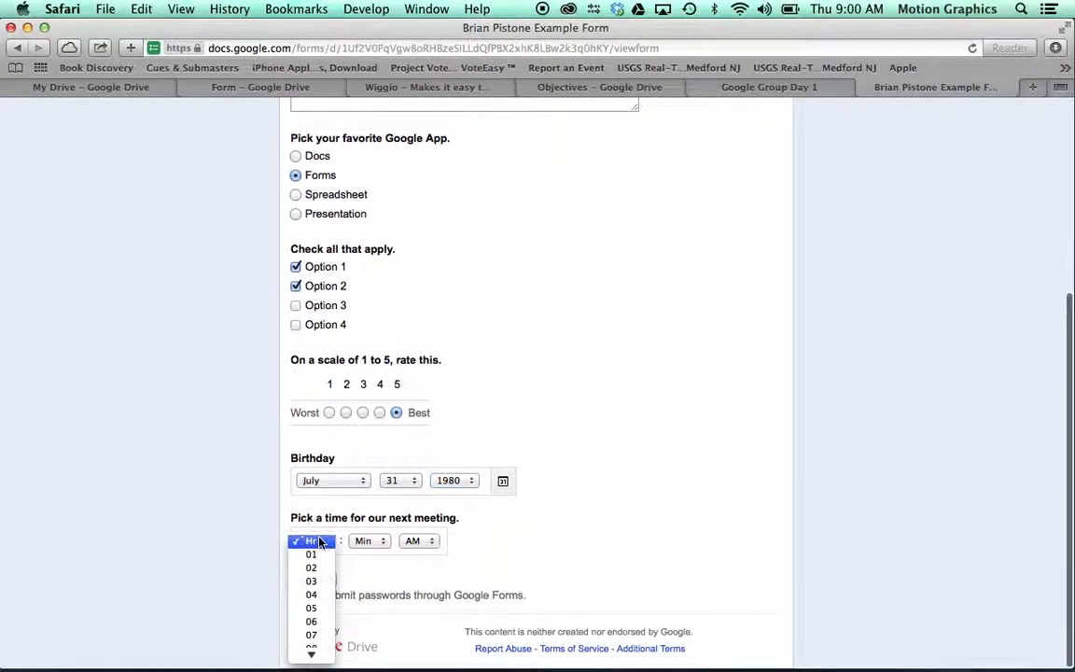
{"action": "left_click", "coordinate": [315, 556]}
{"action": "left_click", "coordinate": [377, 548]}
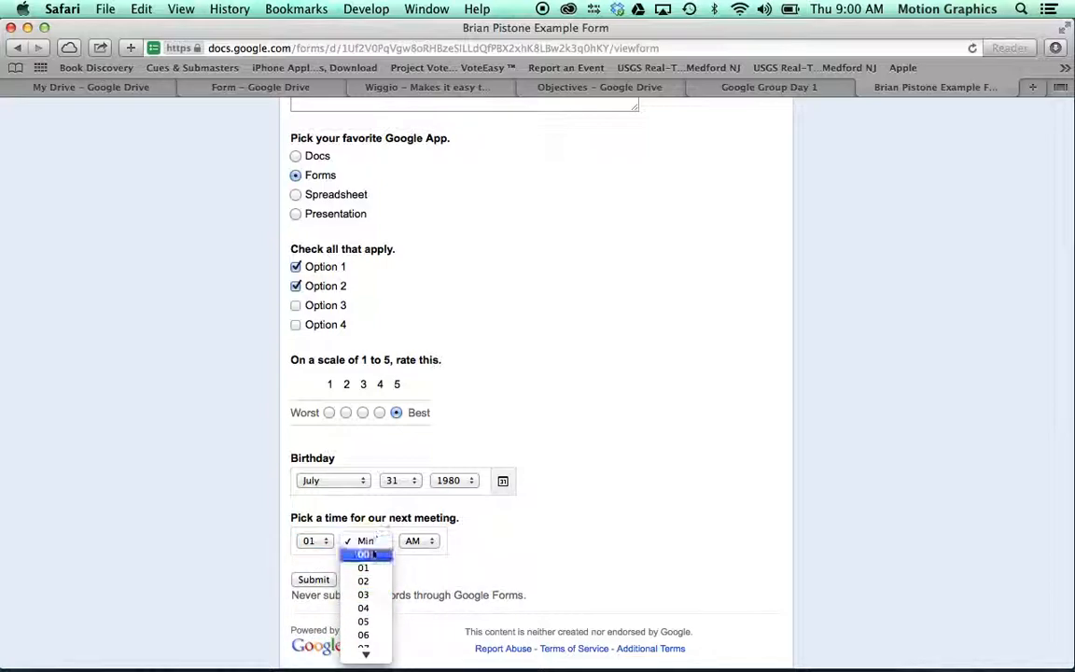
{"action": "left_click", "coordinate": [375, 557]}
{"action": "left_click", "coordinate": [417, 542]}
{"action": "left_click", "coordinate": [418, 557]}
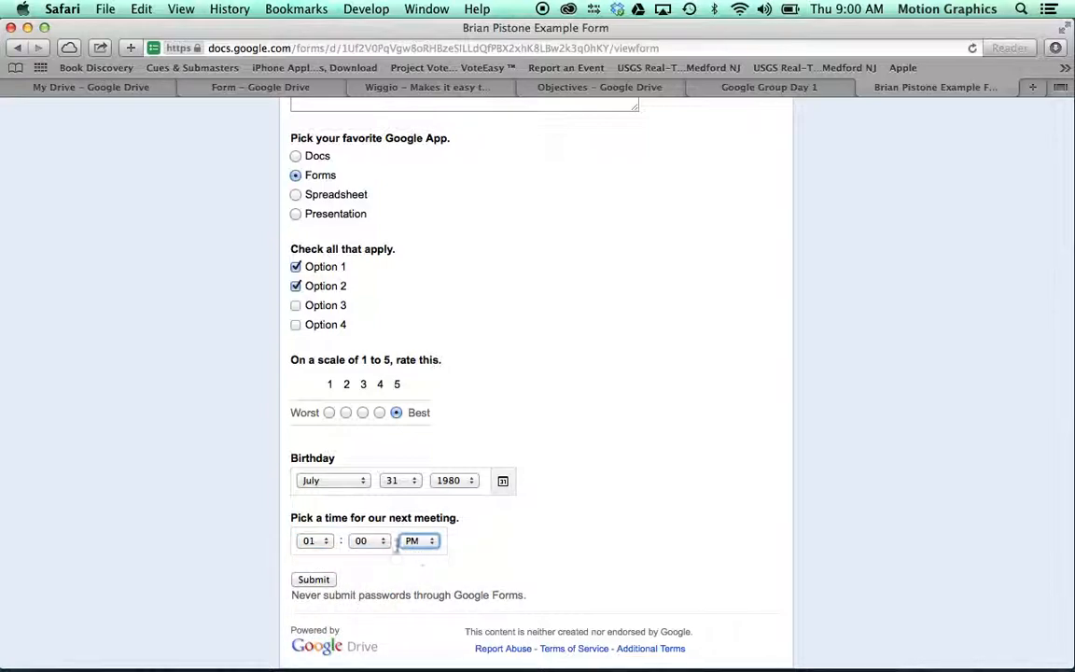
{"action": "left_click", "coordinate": [384, 543]}
{"action": "left_click", "coordinate": [323, 545]}
{"action": "left_click", "coordinate": [323, 545]}
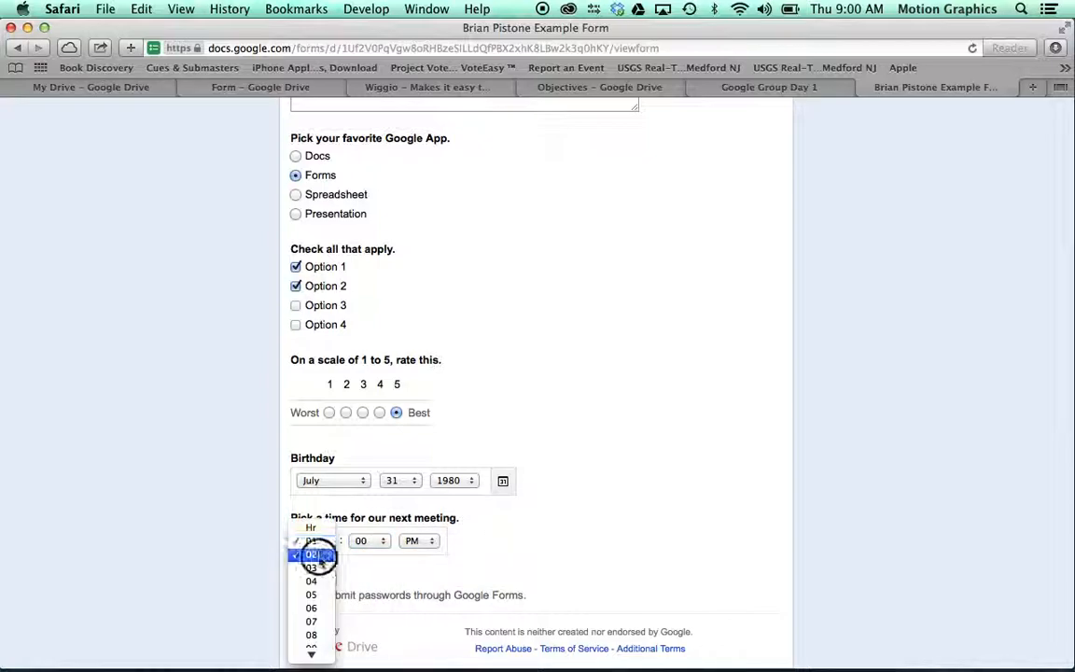
{"action": "left_click", "coordinate": [322, 556]}
{"action": "left_click", "coordinate": [374, 550]}
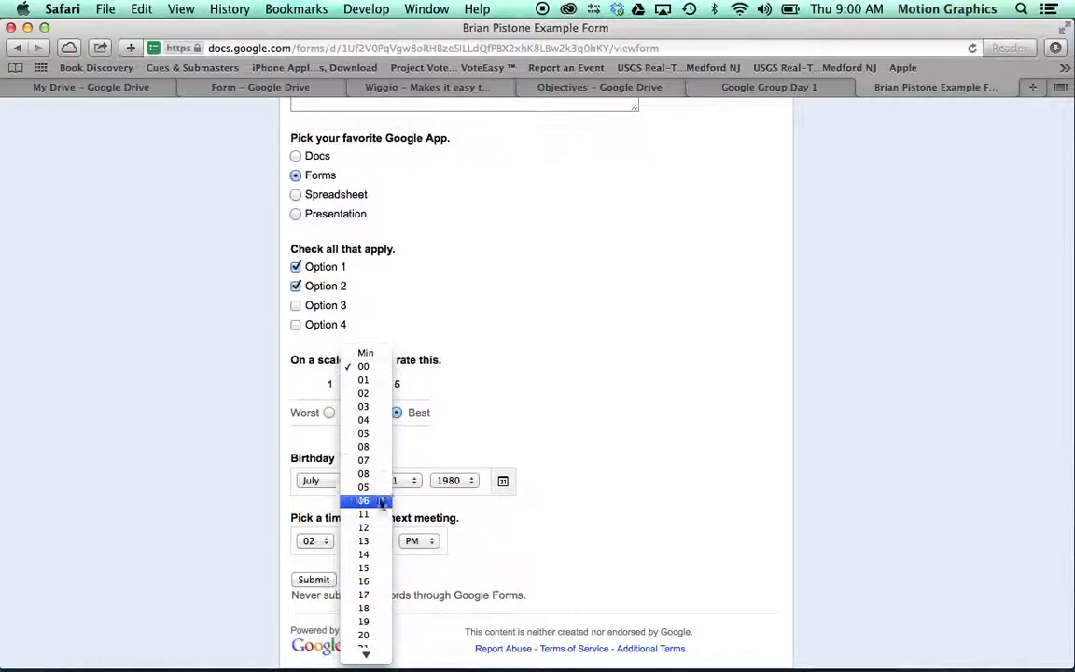
{"action": "left_click", "coordinate": [365, 639]}
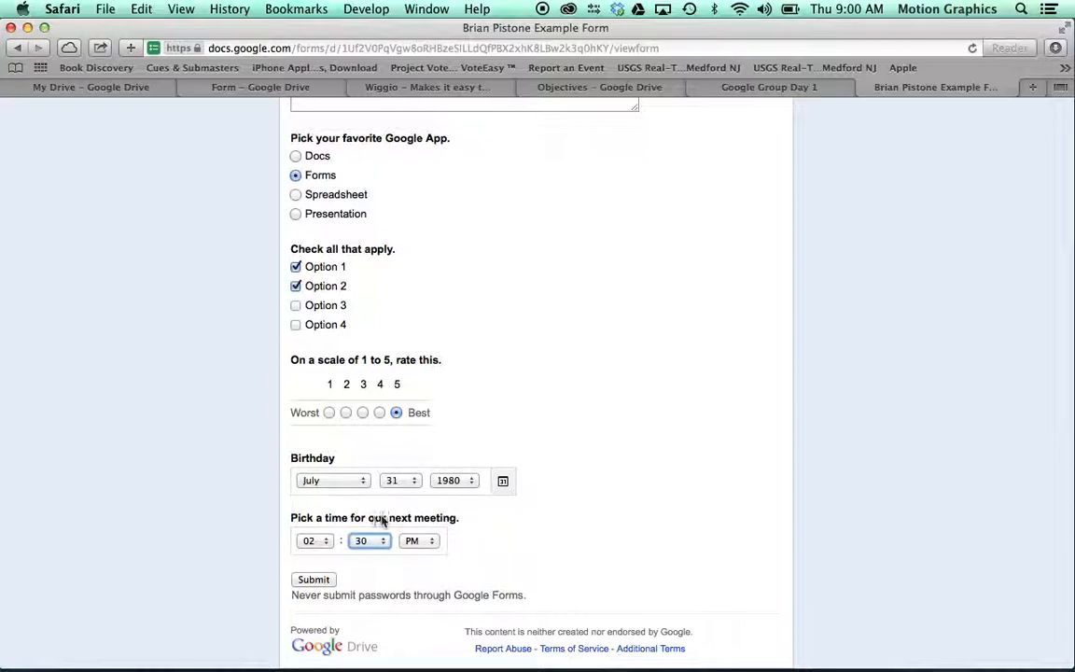
Step: Submit the filled-in response and go to the My Drive file list
{"action": "left_click", "coordinate": [311, 578]}
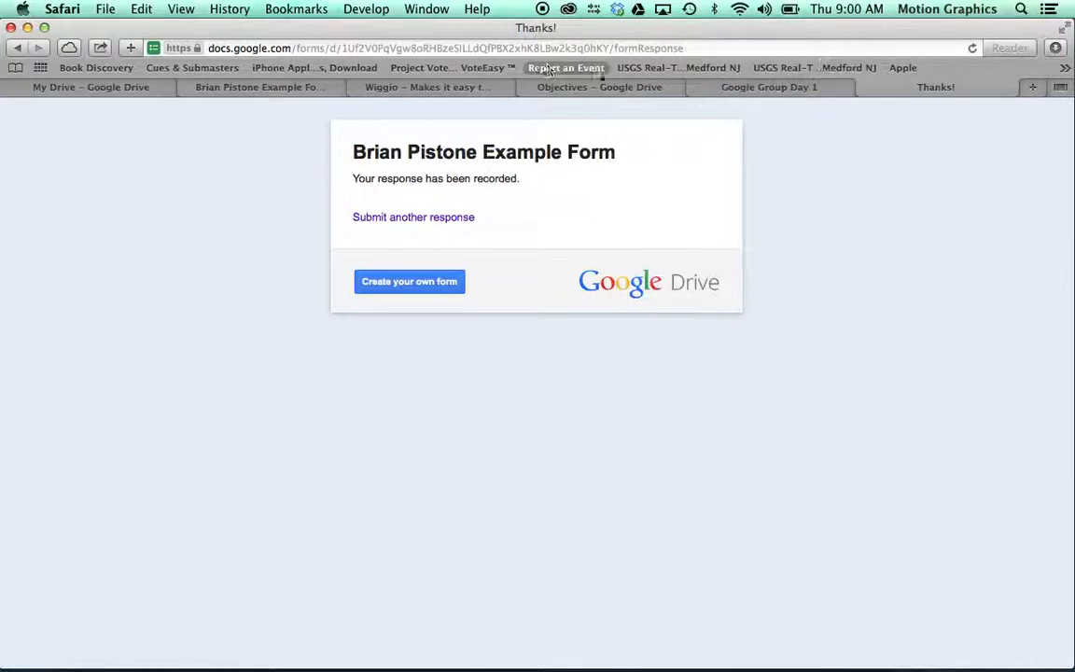
{"action": "left_click", "coordinate": [88, 85]}
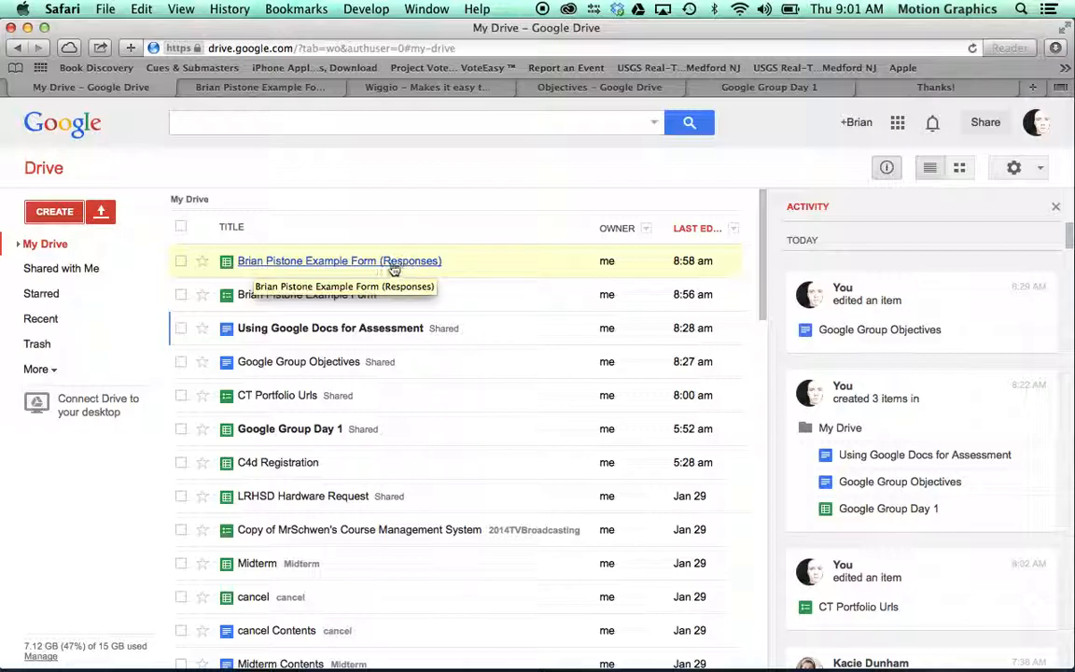
Step: Open the Example Form (Responses) spreadsheet from My Drive
{"action": "left_click", "coordinate": [340, 265]}
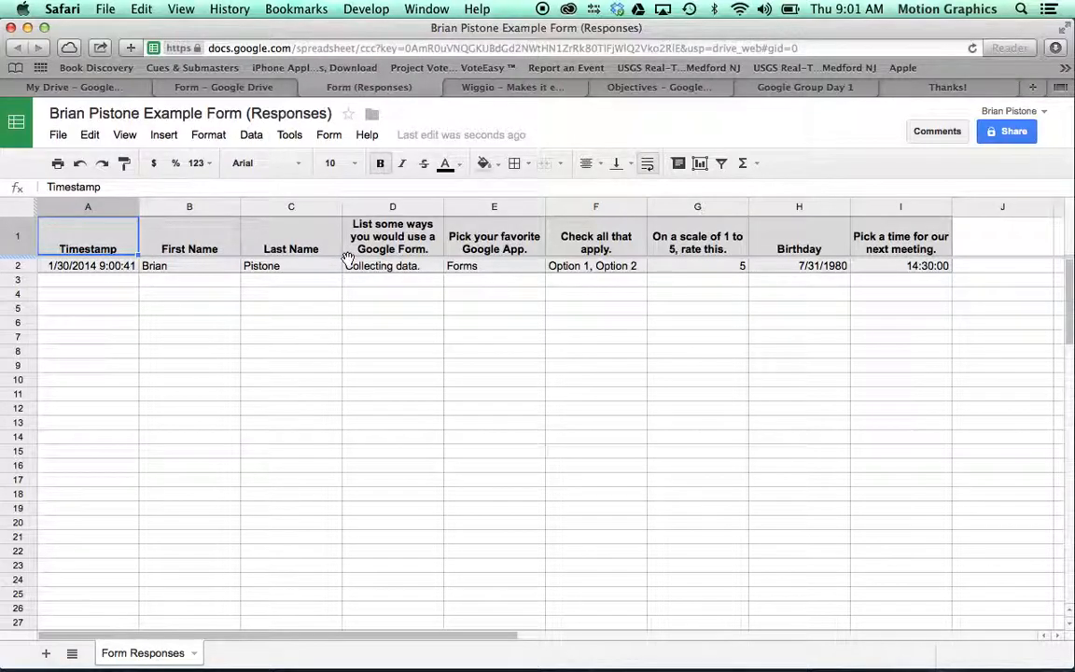
Step: Inspect the Last Name and Timestamp column options without changing anything
{"action": "left_click", "coordinate": [334, 208]}
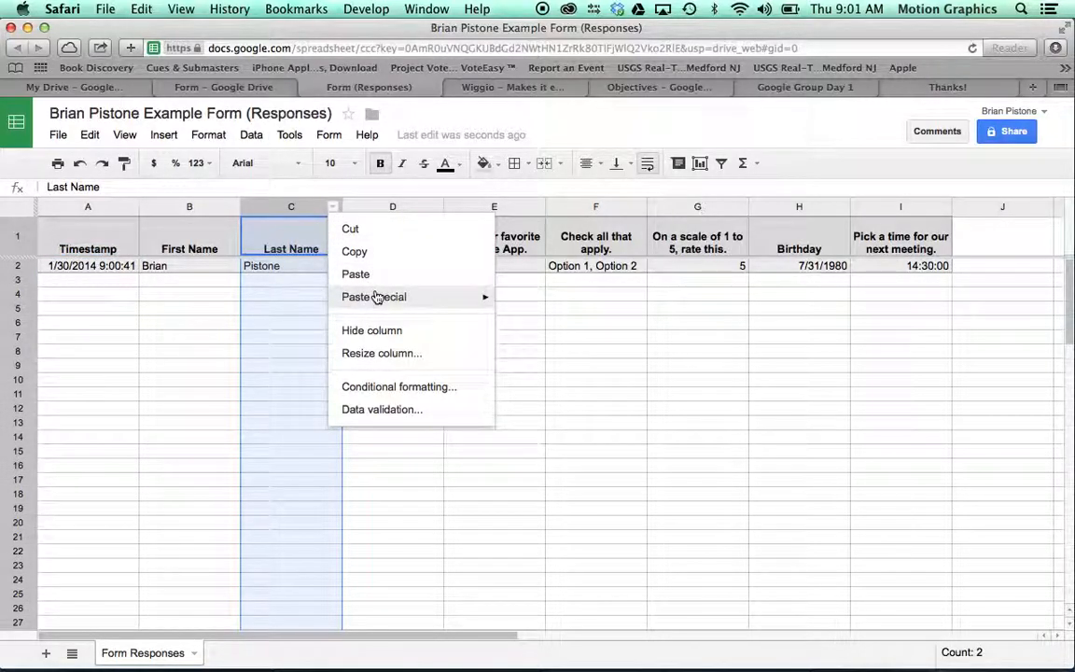
{"action": "left_click", "coordinate": [331, 208]}
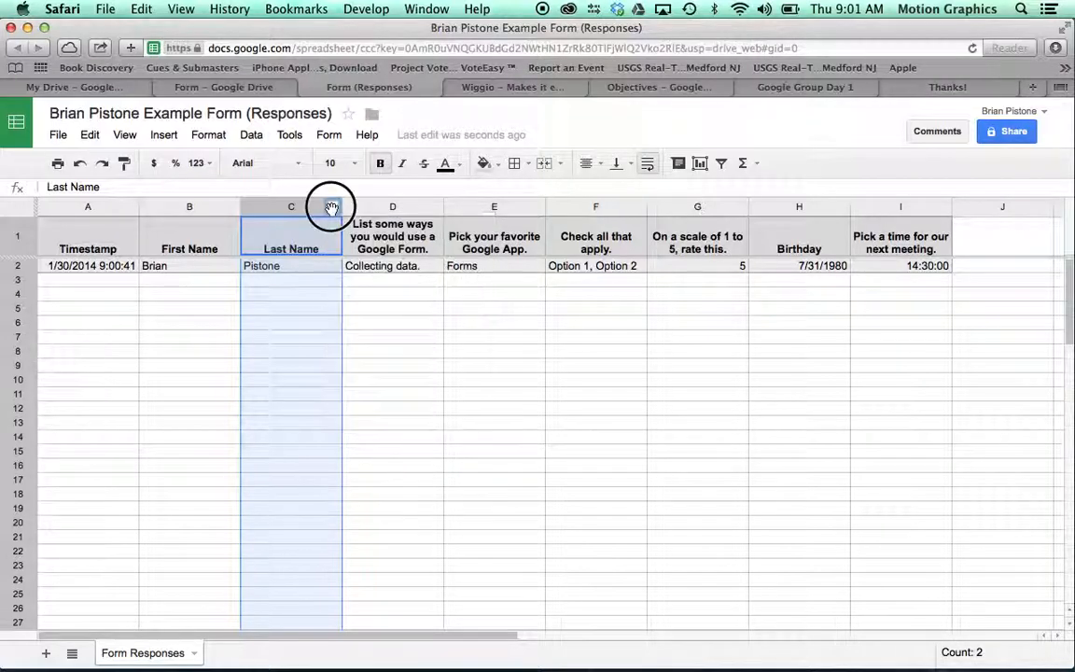
{"action": "left_click", "coordinate": [332, 206]}
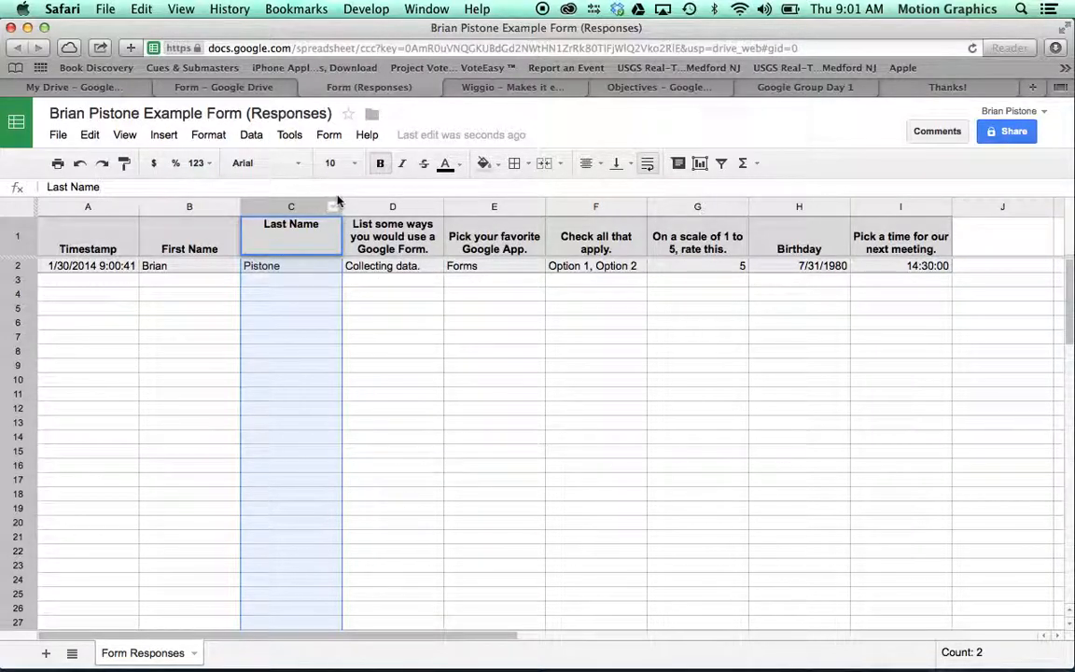
{"action": "left_click", "coordinate": [333, 206]}
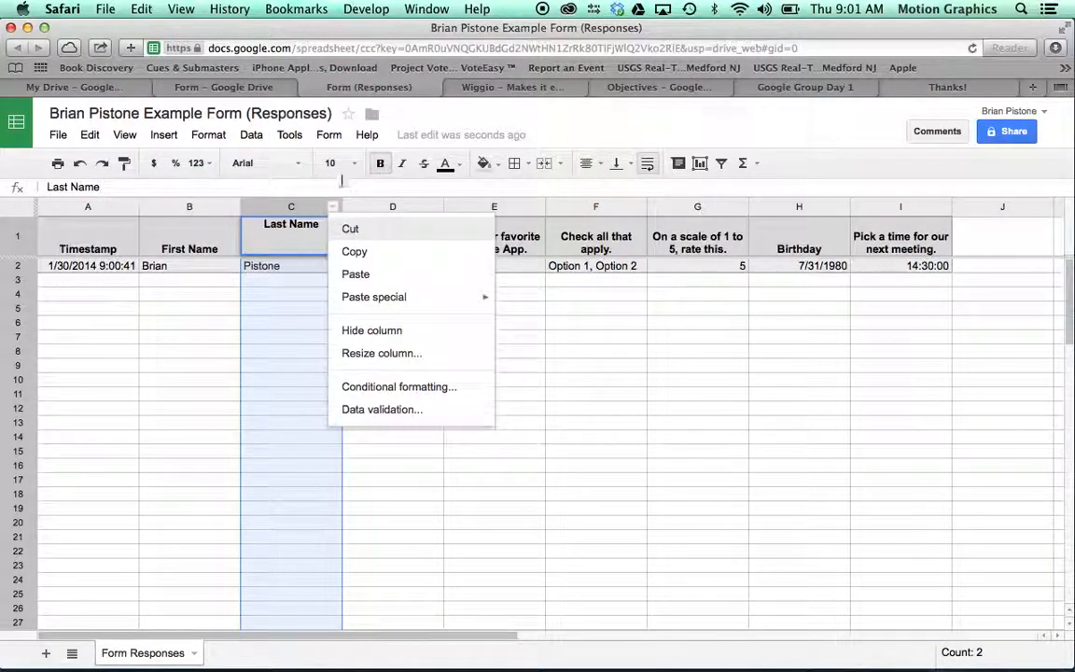
{"action": "left_click", "coordinate": [342, 180]}
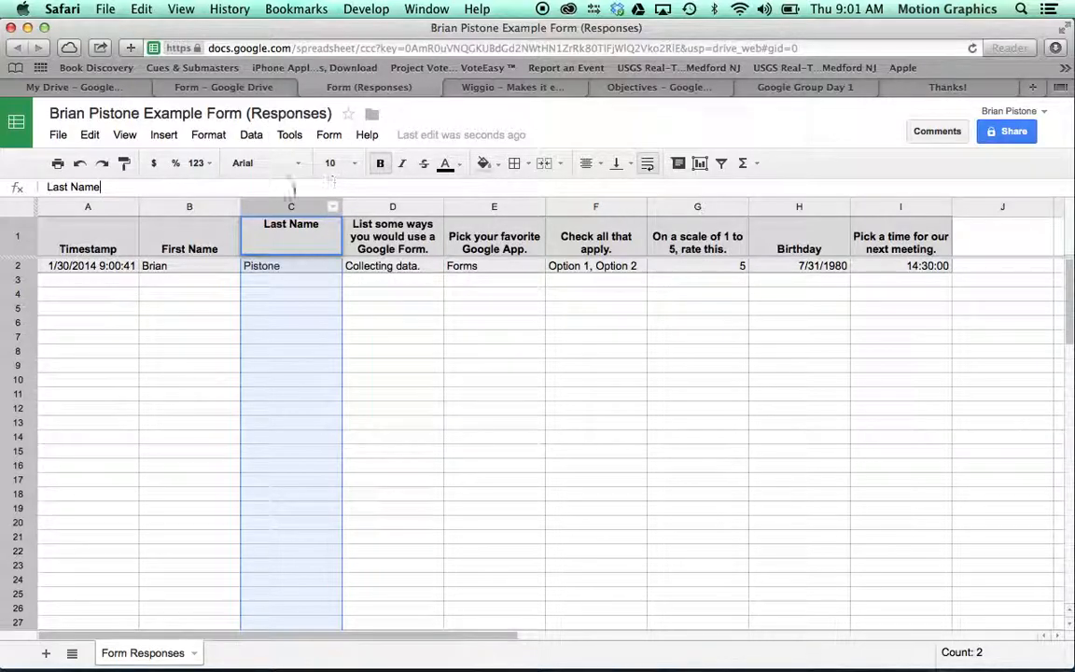
{"action": "left_click", "coordinate": [132, 207]}
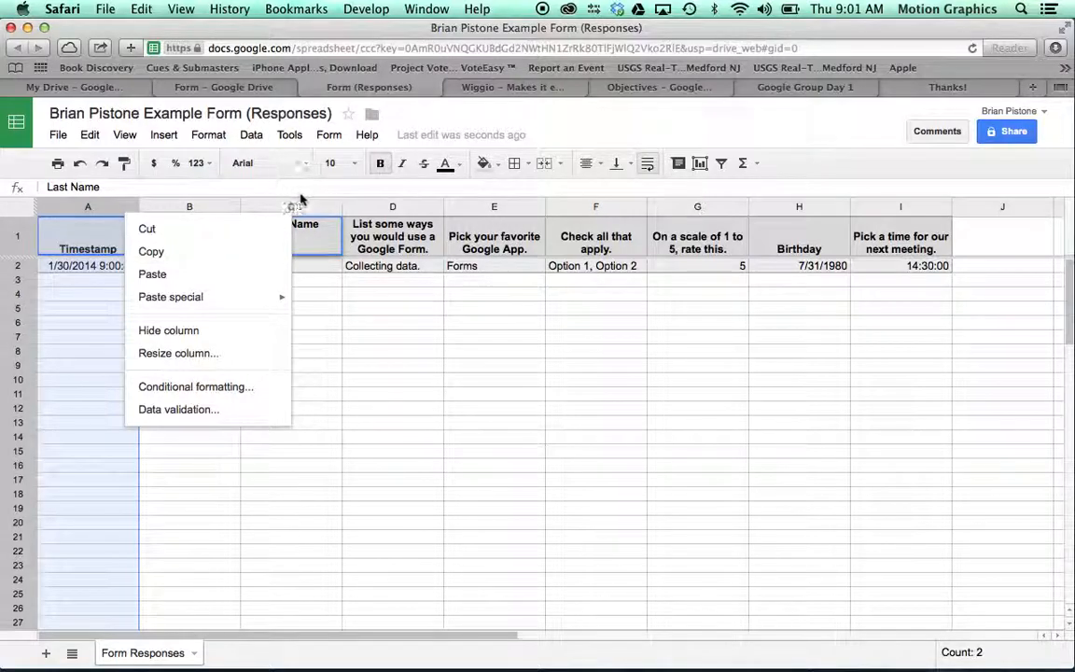
{"action": "left_click", "coordinate": [333, 208]}
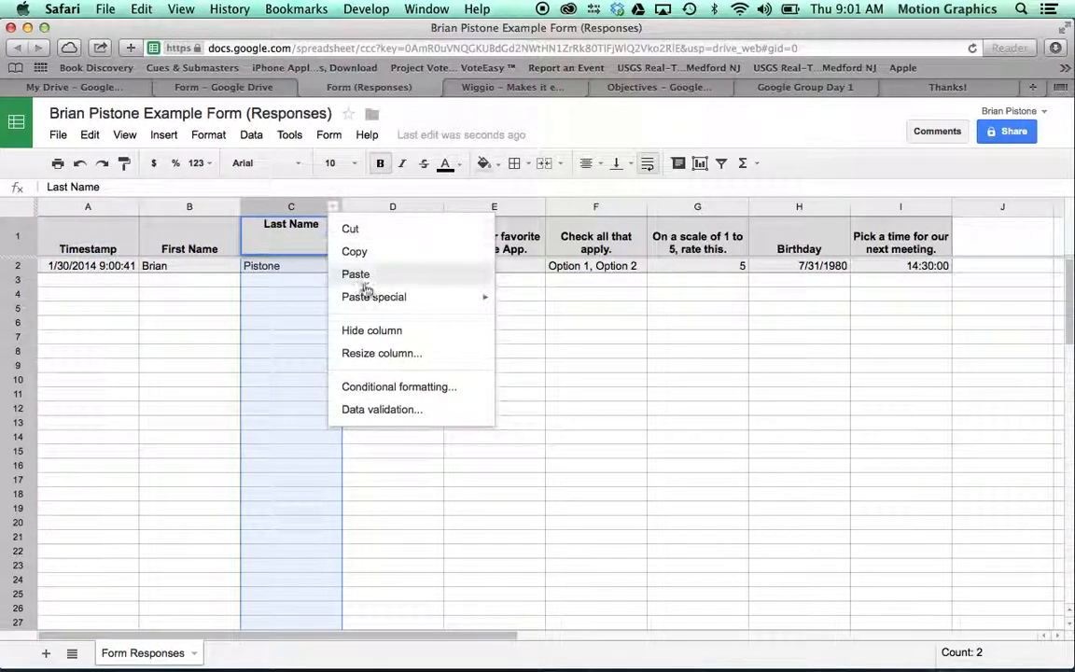
{"action": "left_click", "coordinate": [201, 290]}
{"action": "left_click", "coordinate": [295, 282]}
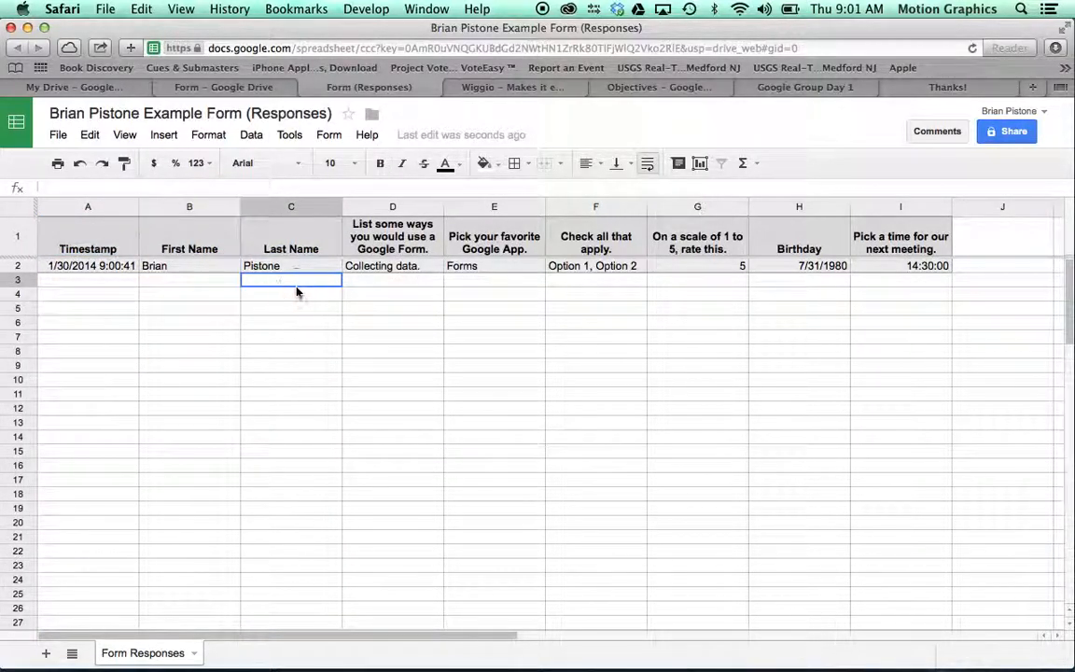
{"action": "left_click", "coordinate": [332, 209]}
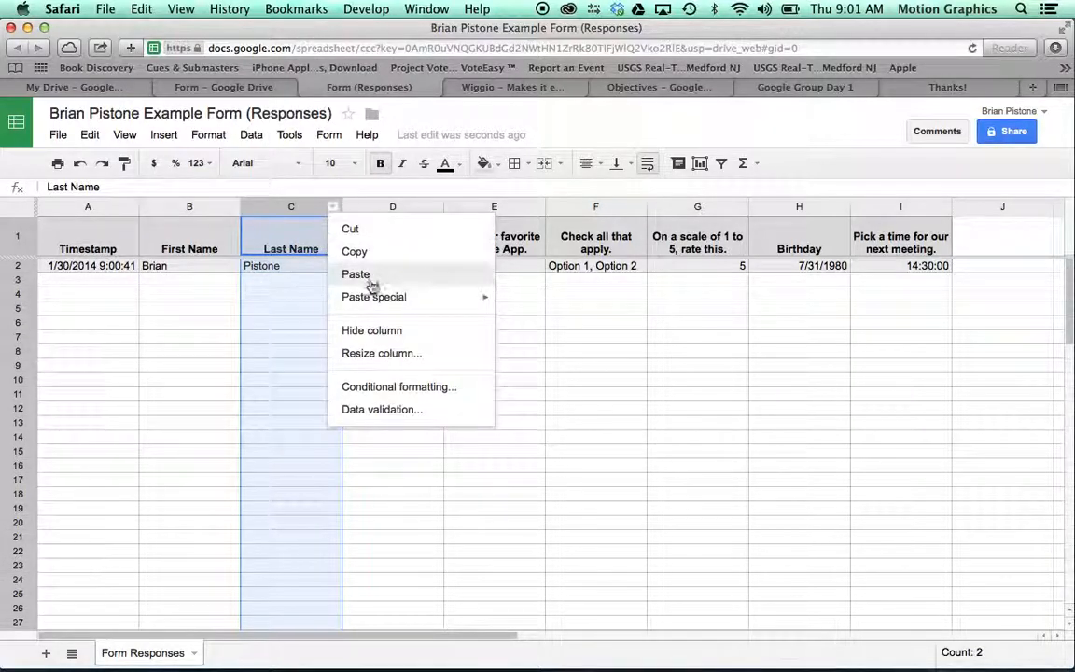
{"action": "left_click", "coordinate": [211, 322]}
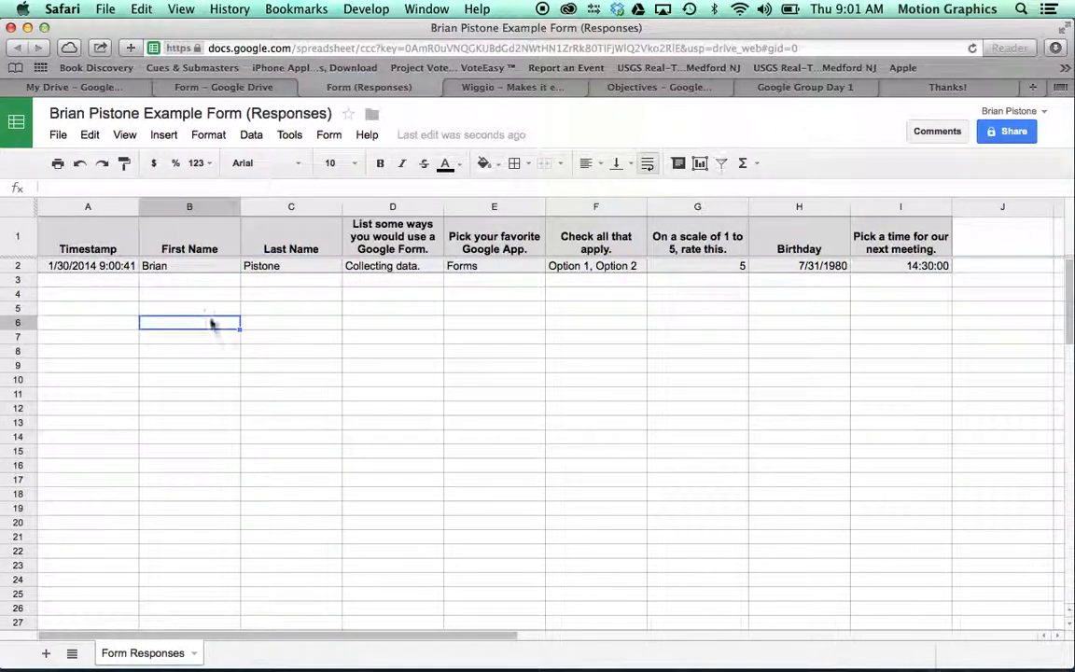
Step: Switch through the open tabs to the example form's editor
{"action": "left_click", "coordinate": [794, 86]}
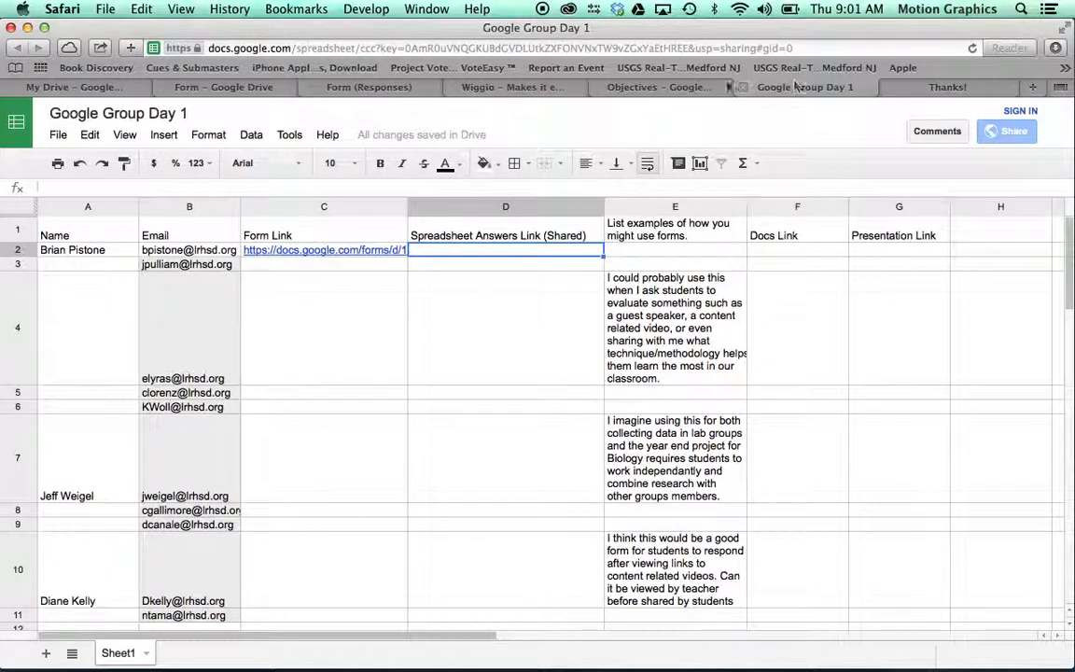
{"action": "left_click", "coordinate": [602, 87]}
{"action": "left_click", "coordinate": [390, 92]}
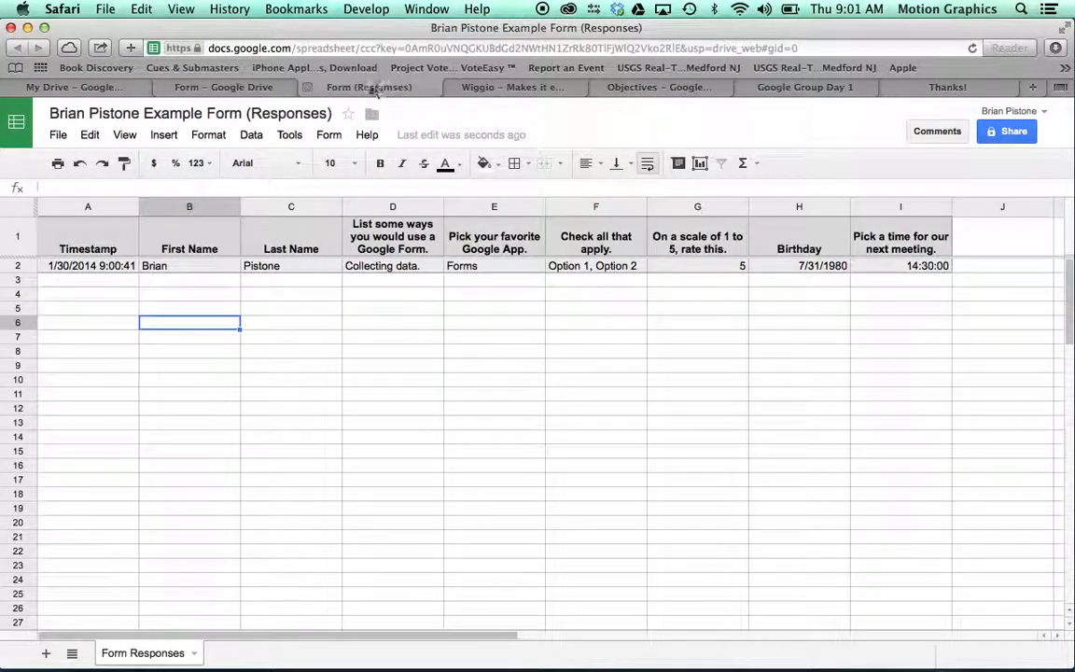
{"action": "left_click", "coordinate": [224, 87]}
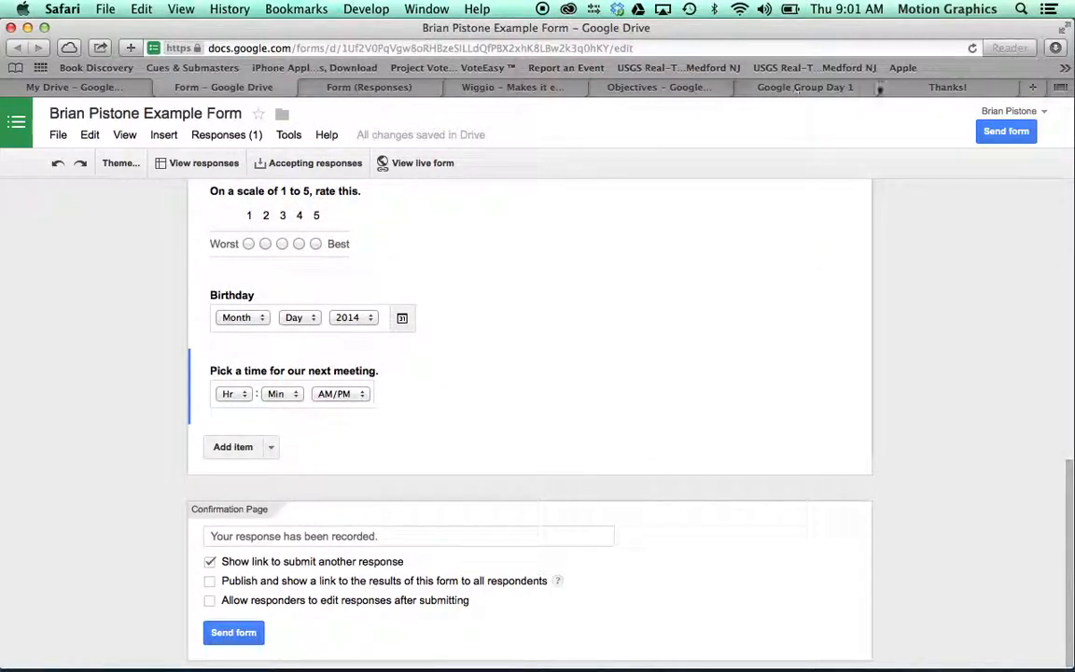
Step: Submit another response with just initials as first and last name, then return to the responses sheet
{"action": "left_click", "coordinate": [919, 88]}
{"action": "left_click", "coordinate": [466, 217]}
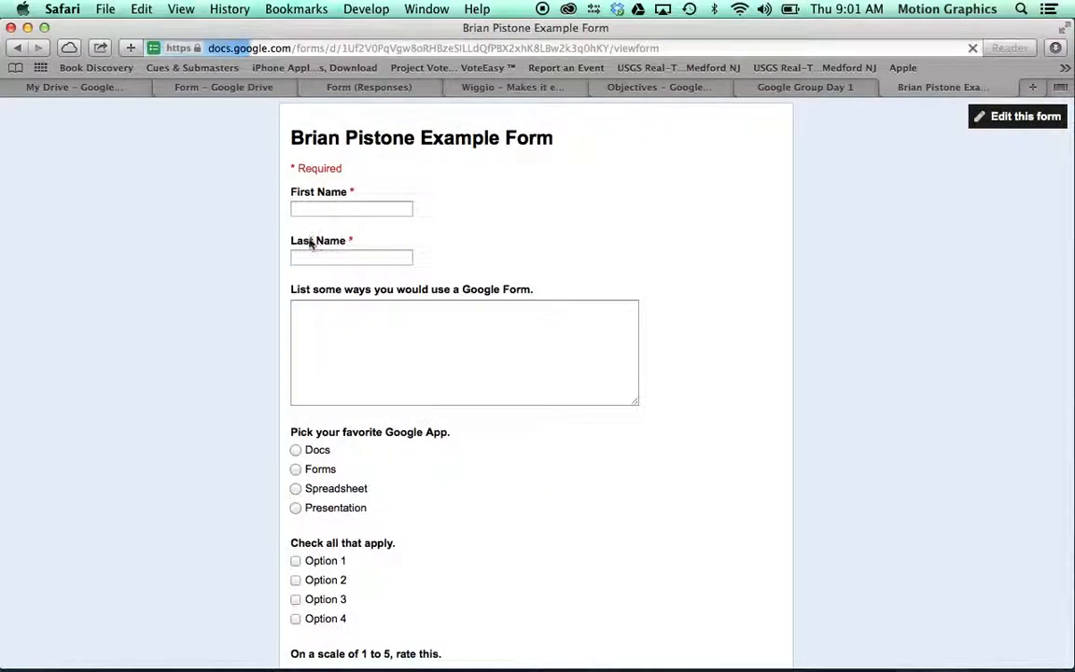
{"action": "left_click", "coordinate": [316, 208]}
{"action": "type", "text": "B"}
{"action": "key", "text": "Tab"}
{"action": "type", "text": "P"}
{"action": "scroll", "coordinate": [372, 404], "scroll_direction": "down", "scroll_amount": 4}
{"action": "scroll", "coordinate": [371, 403], "scroll_direction": "down", "scroll_amount": 3}
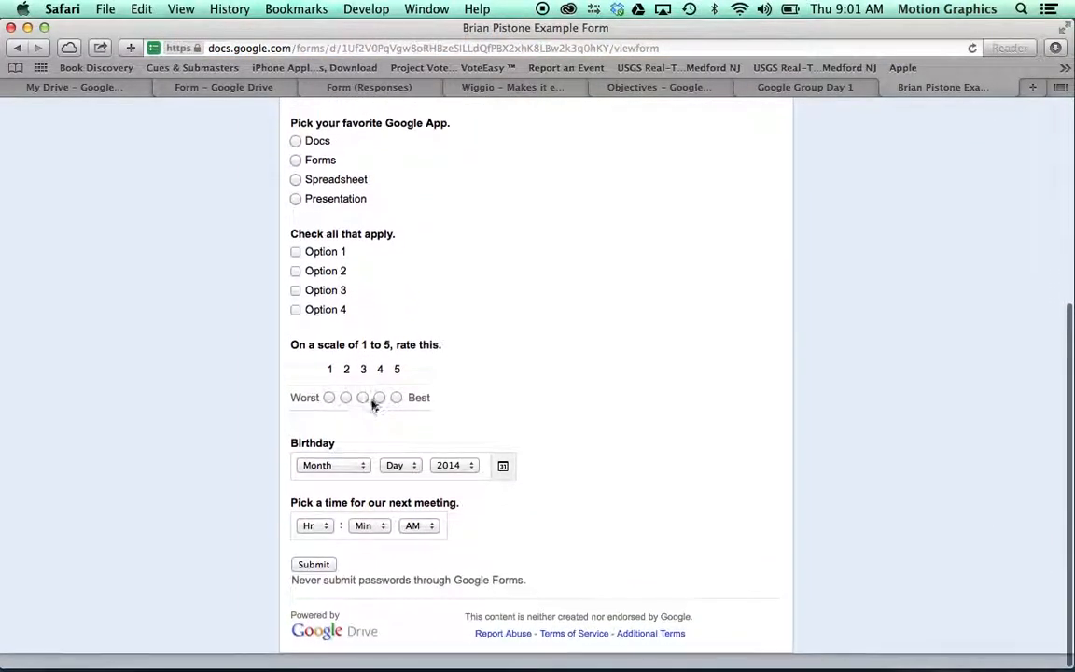
{"action": "left_click", "coordinate": [318, 580]}
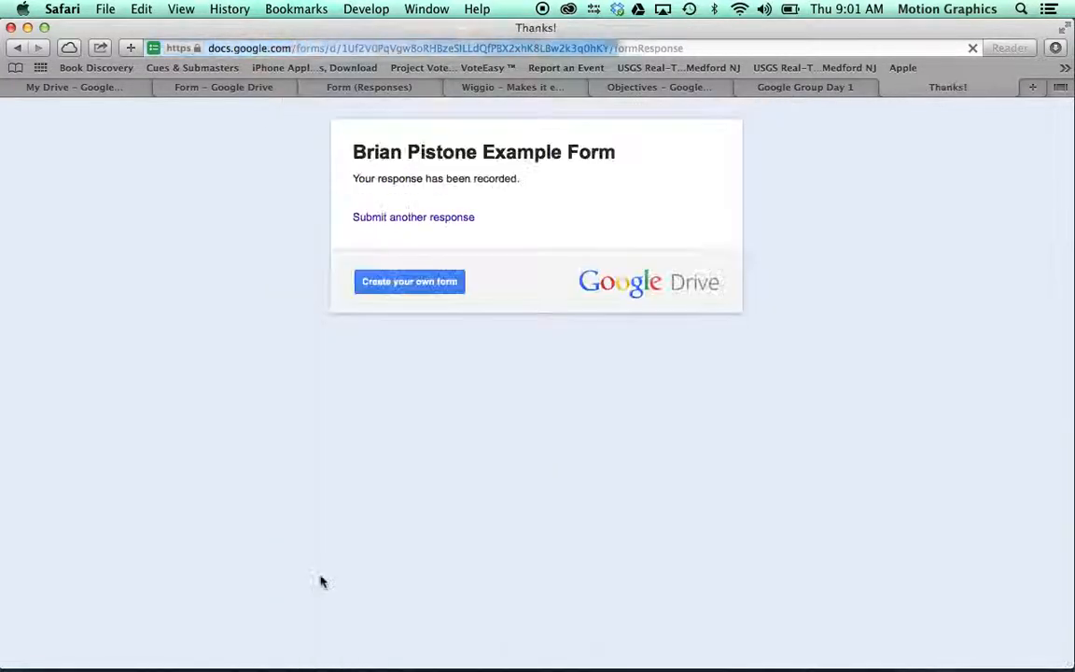
{"action": "left_click", "coordinate": [746, 84]}
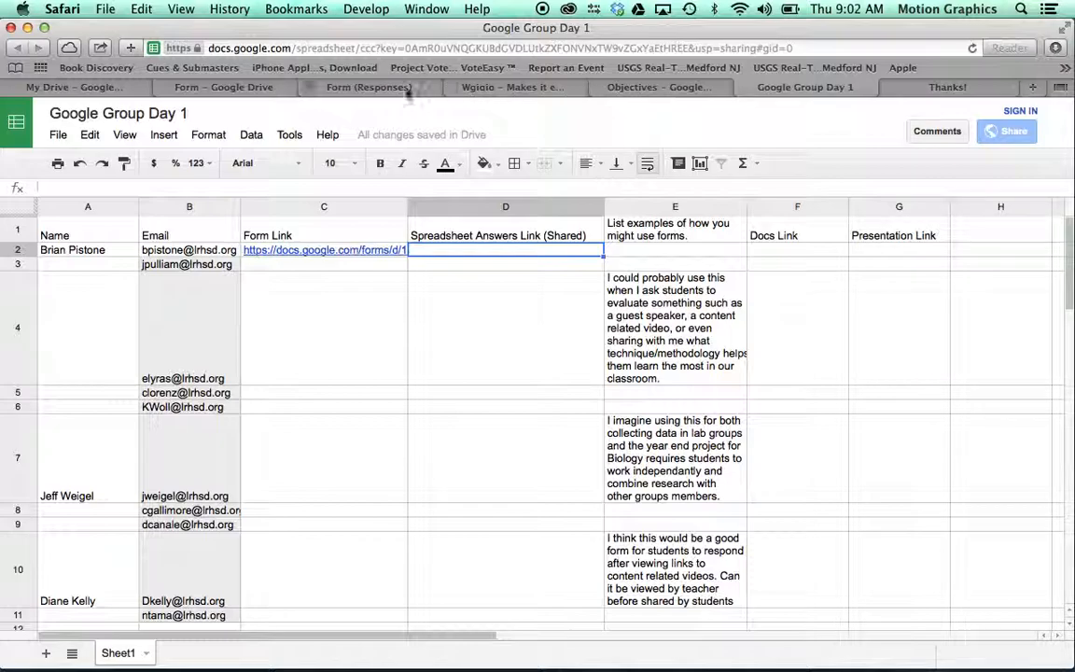
{"action": "left_click", "coordinate": [369, 87]}
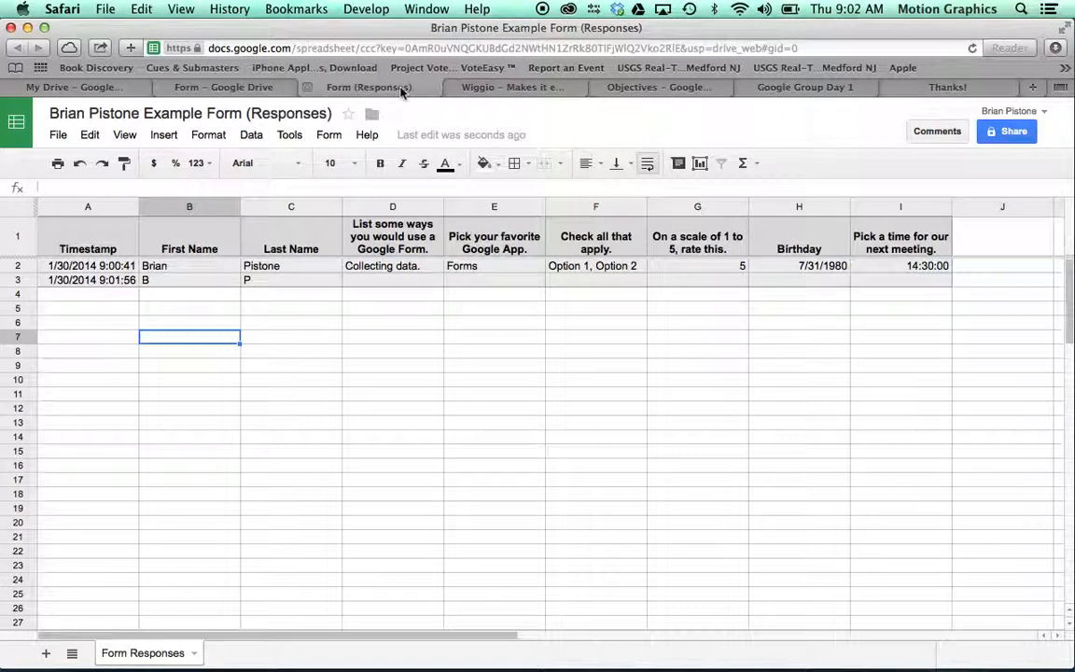
Step: Sort the responses sheet A2:U3 by the Timestamp column, Z → A, so the newest comes first
{"action": "left_click", "coordinate": [131, 208]}
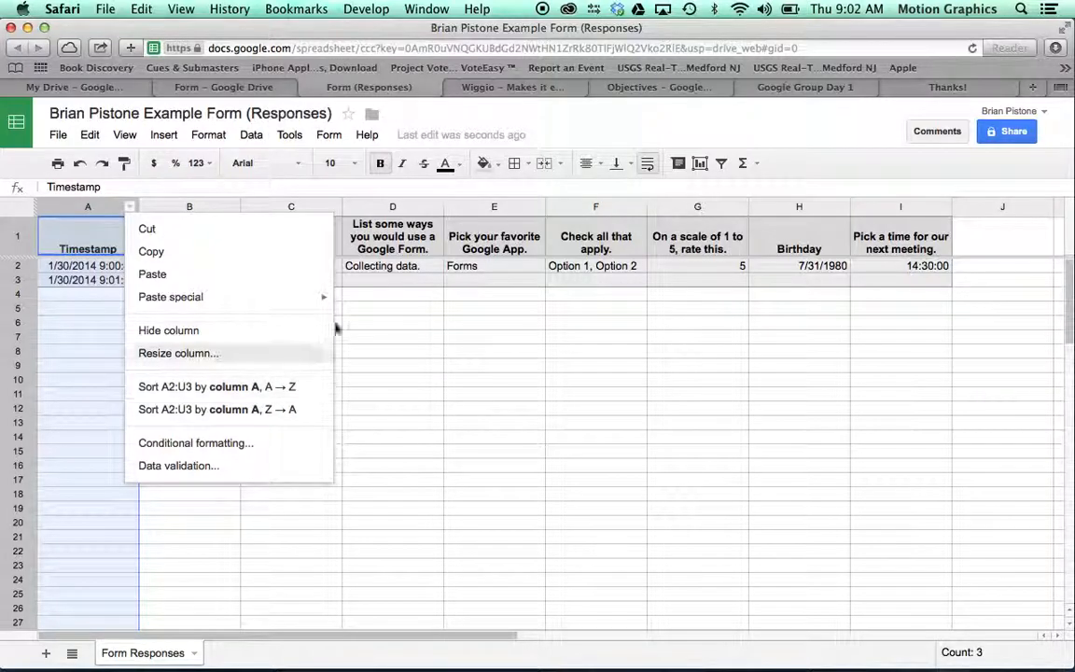
{"action": "left_click", "coordinate": [348, 182]}
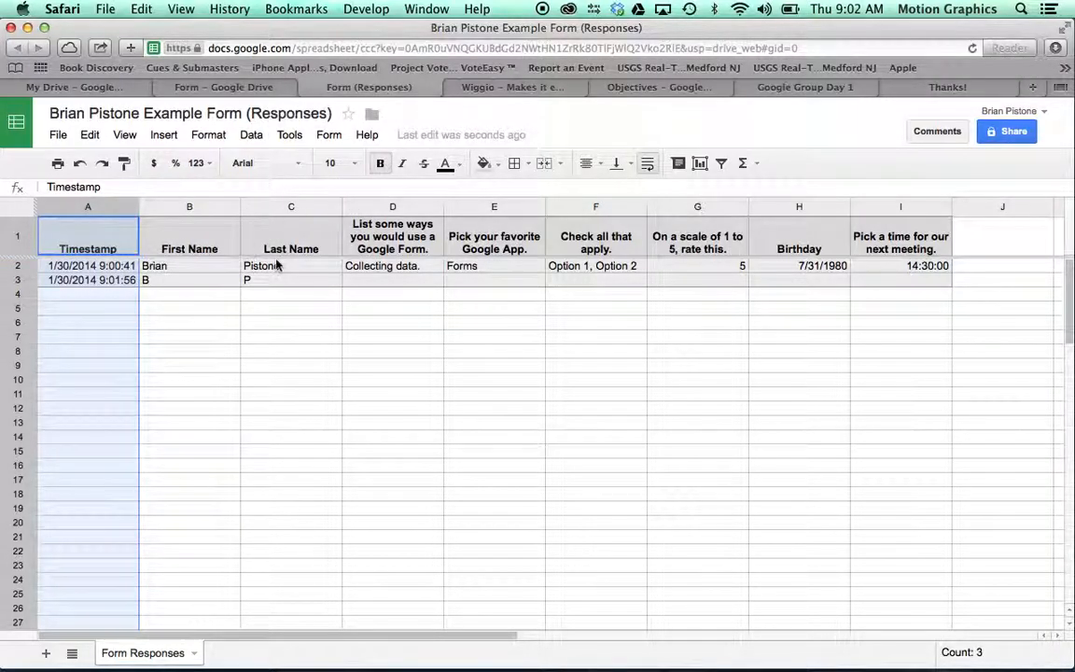
{"action": "left_click", "coordinate": [333, 207]}
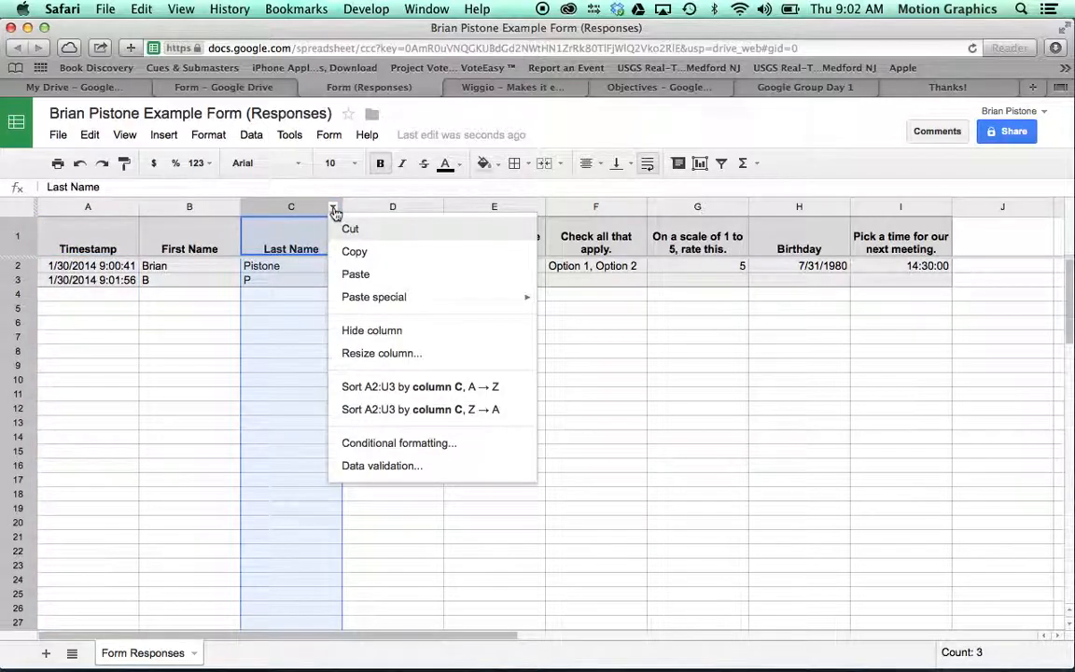
{"action": "left_click", "coordinate": [382, 400]}
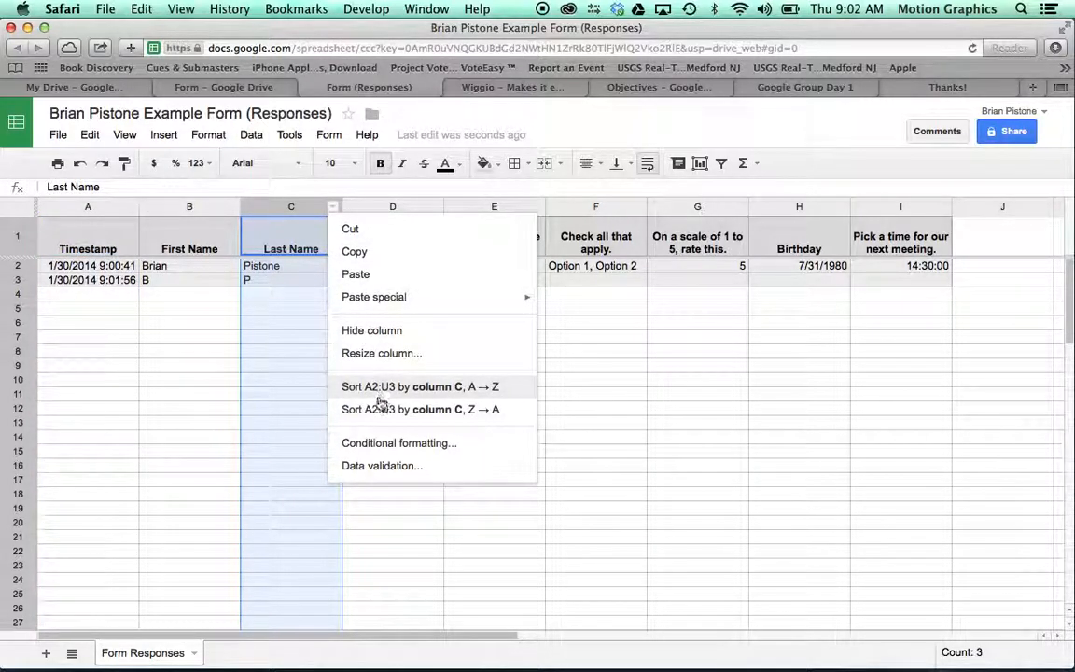
{"action": "left_click", "coordinate": [129, 207]}
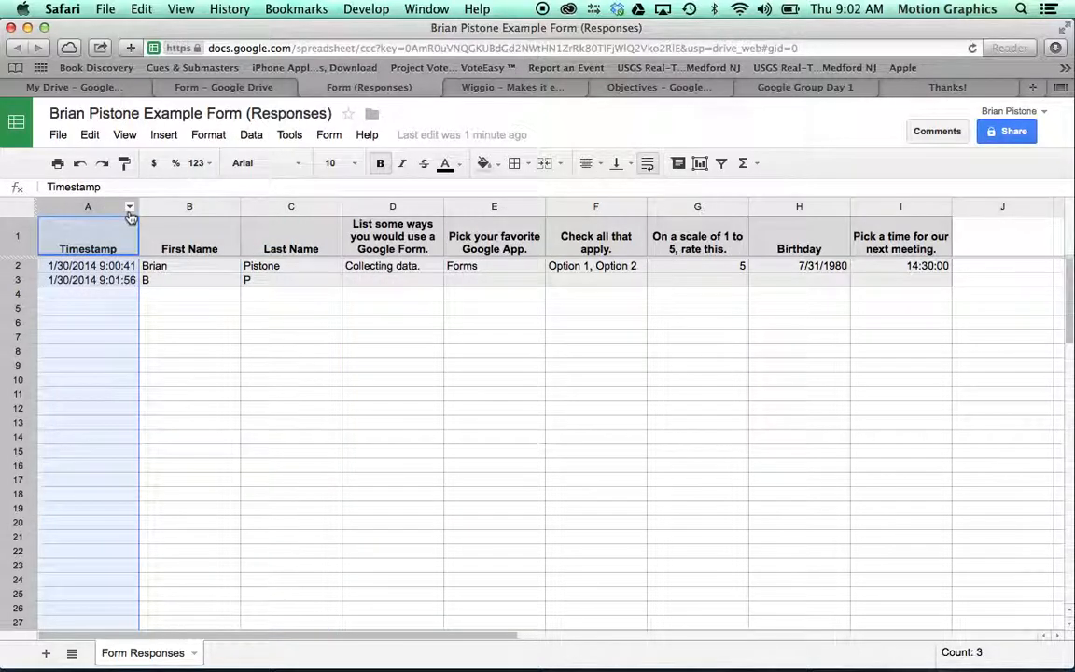
{"action": "left_click", "coordinate": [130, 206]}
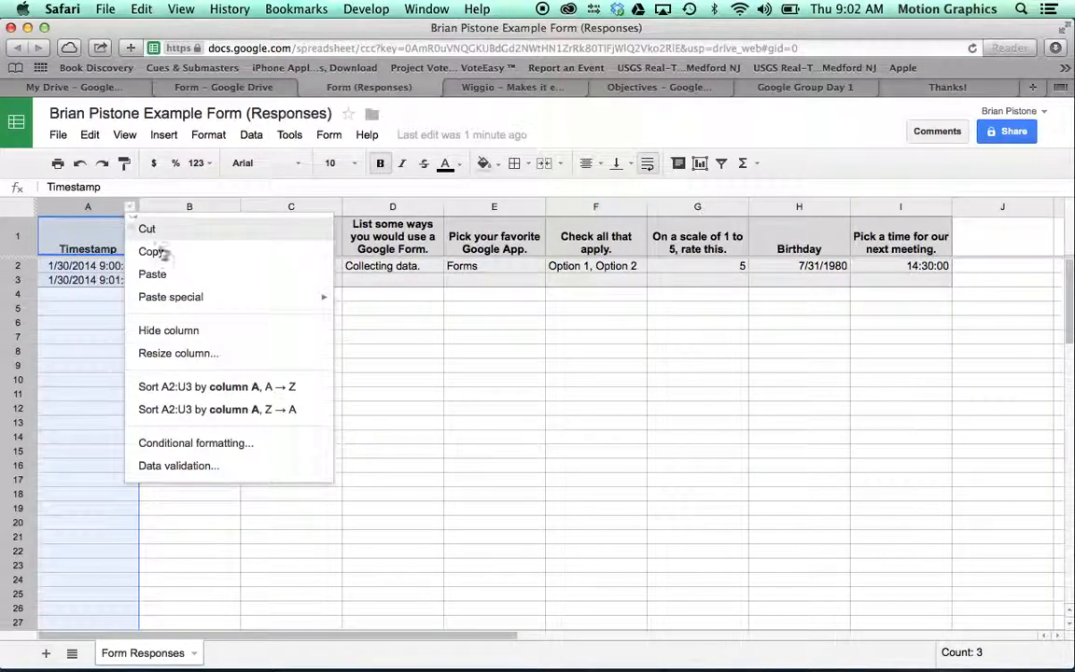
{"action": "left_click", "coordinate": [232, 411]}
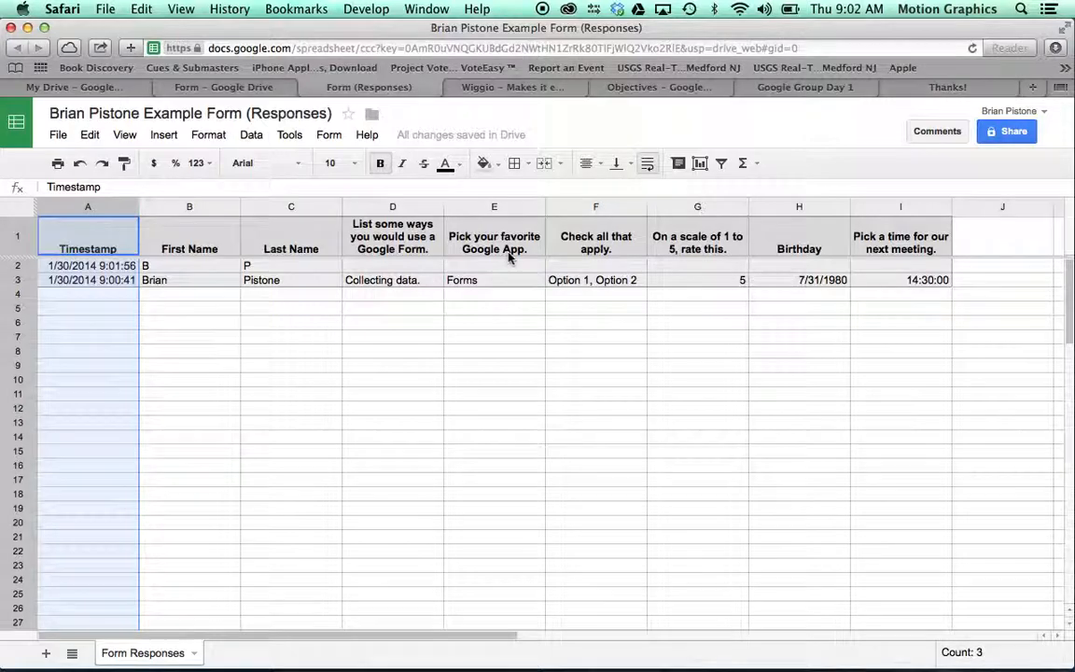
Step: Look through the Tools and Form menus of the responses spreadsheet
{"action": "left_click", "coordinate": [291, 136]}
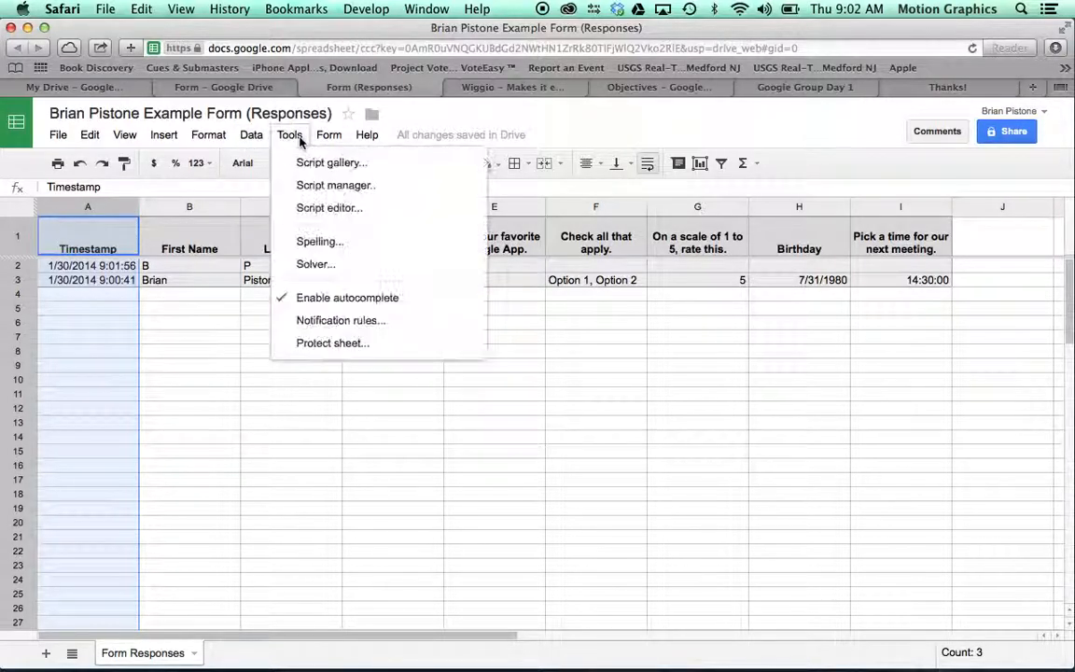
{"action": "mouse_move", "coordinate": [251, 138]}
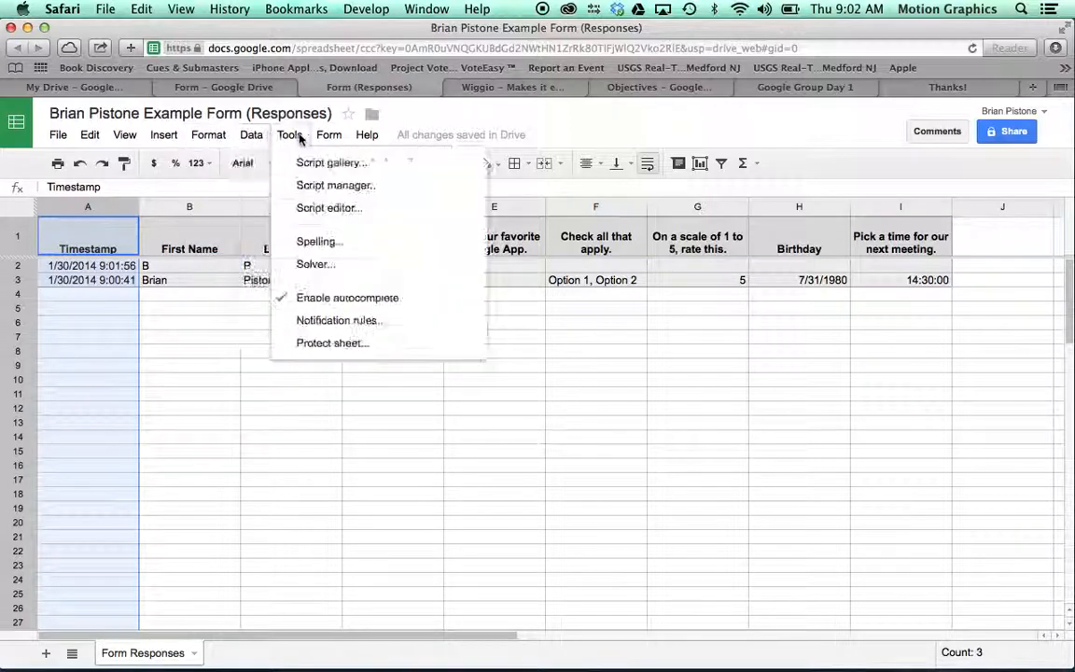
{"action": "mouse_move", "coordinate": [323, 139]}
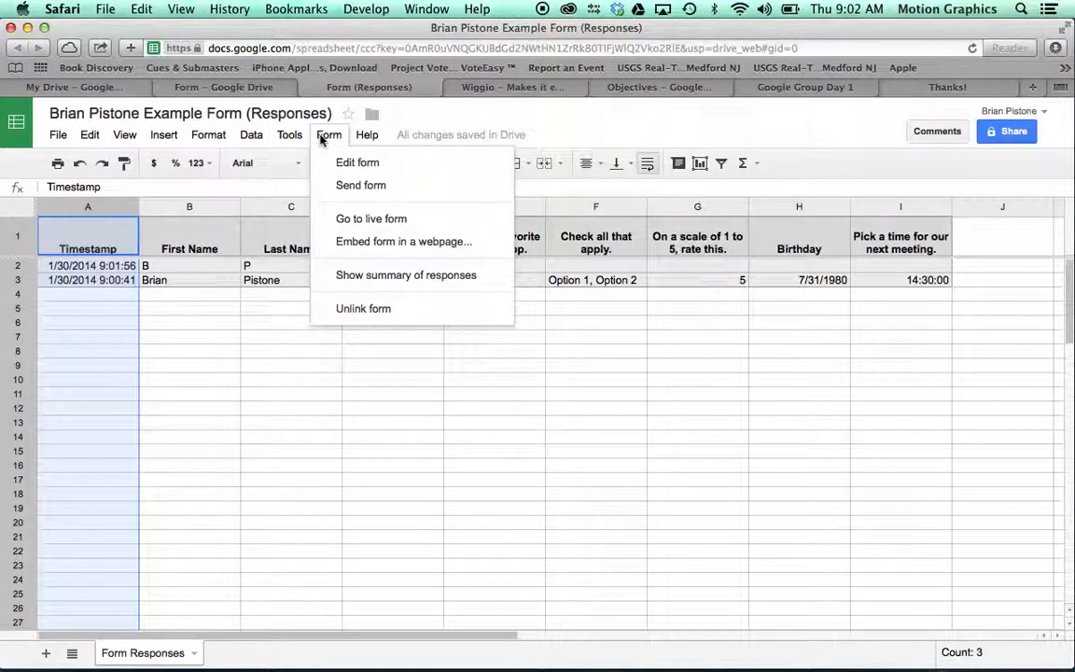
Step: Scroll through the 2-response summary's per-question charts and daily graph, then close that page
{"action": "left_click", "coordinate": [388, 280]}
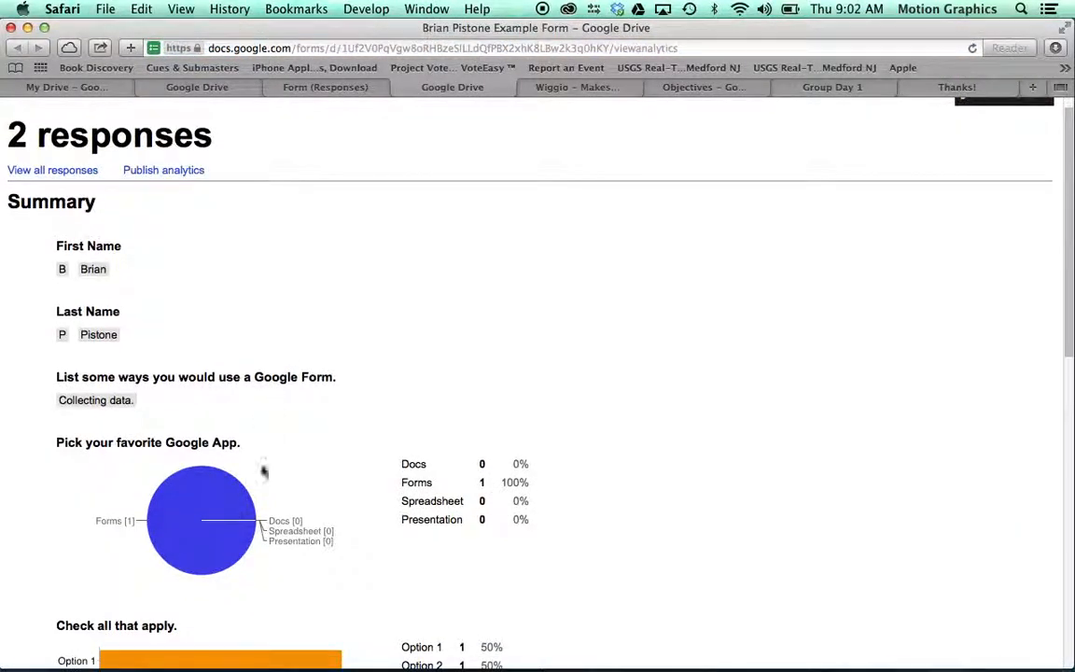
{"action": "scroll", "coordinate": [264, 471], "scroll_direction": "down", "scroll_amount": 3}
{"action": "scroll", "coordinate": [352, 537], "scroll_direction": "down", "scroll_amount": 6}
{"action": "scroll", "coordinate": [353, 536], "scroll_direction": "down", "scroll_amount": 5}
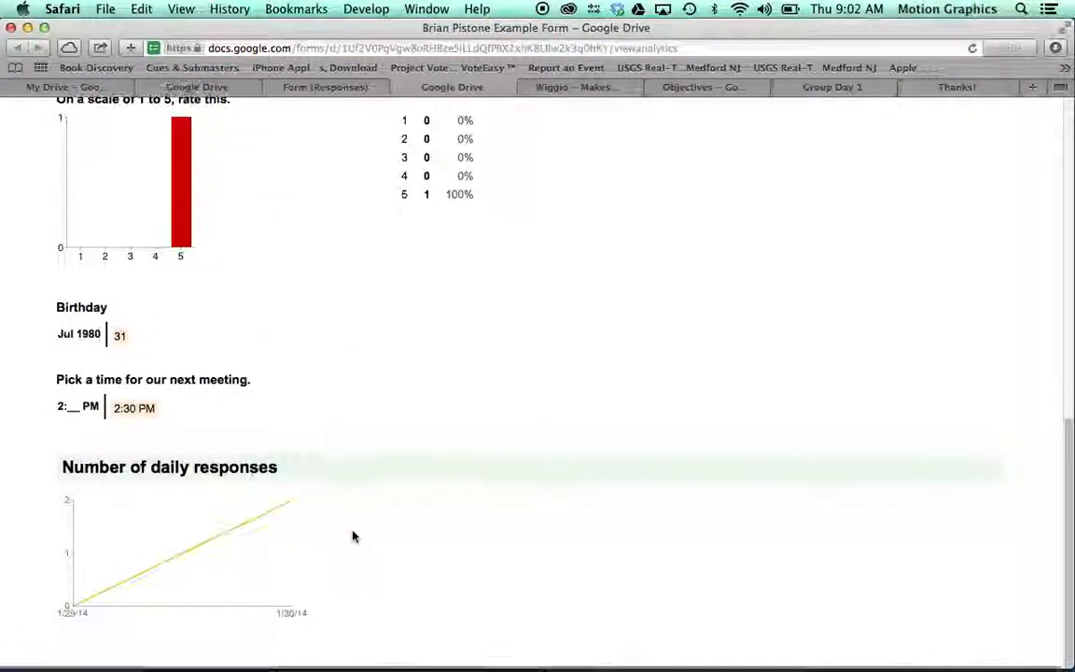
{"action": "scroll", "coordinate": [353, 537], "scroll_direction": "up", "scroll_amount": 15}
{"action": "scroll", "coordinate": [353, 536], "scroll_direction": "down", "scroll_amount": 15}
{"action": "scroll", "coordinate": [353, 537], "scroll_direction": "up", "scroll_amount": 1}
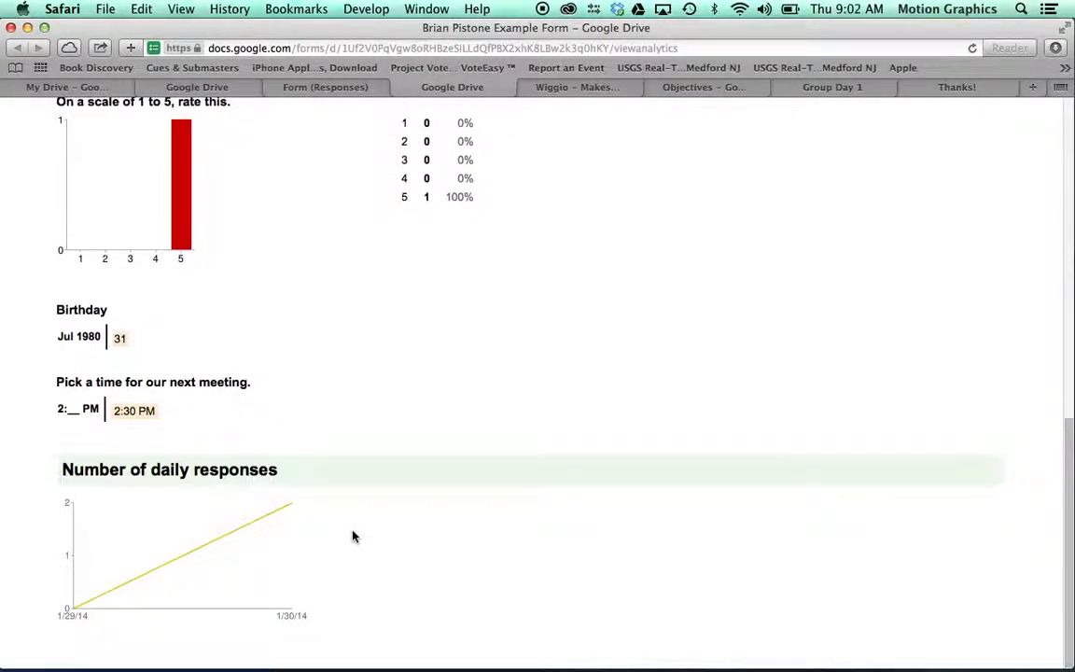
{"action": "scroll", "coordinate": [352, 536], "scroll_direction": "up", "scroll_amount": 15}
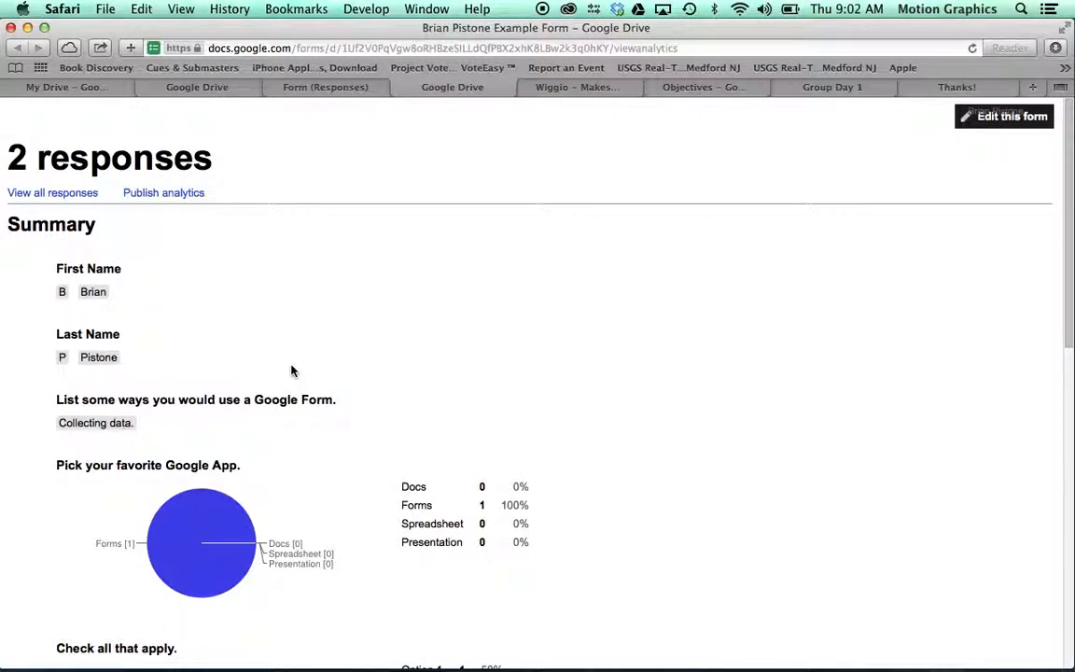
{"action": "scroll", "coordinate": [266, 298], "scroll_direction": "down", "scroll_amount": 7}
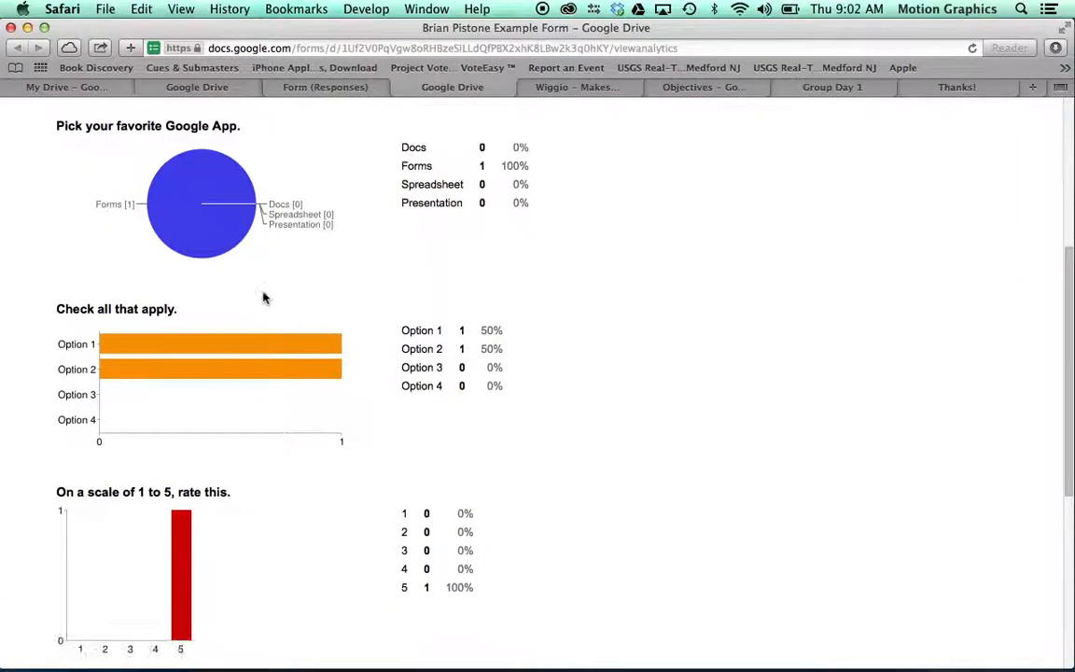
{"action": "scroll", "coordinate": [242, 205], "scroll_direction": "up", "scroll_amount": 7}
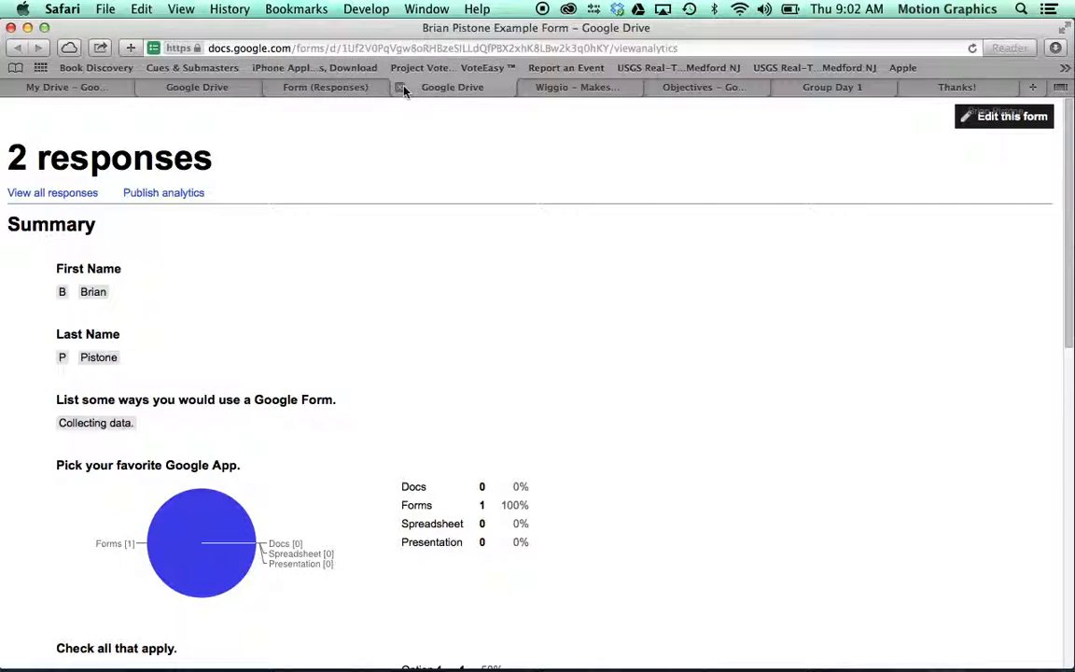
{"action": "left_click", "coordinate": [400, 86]}
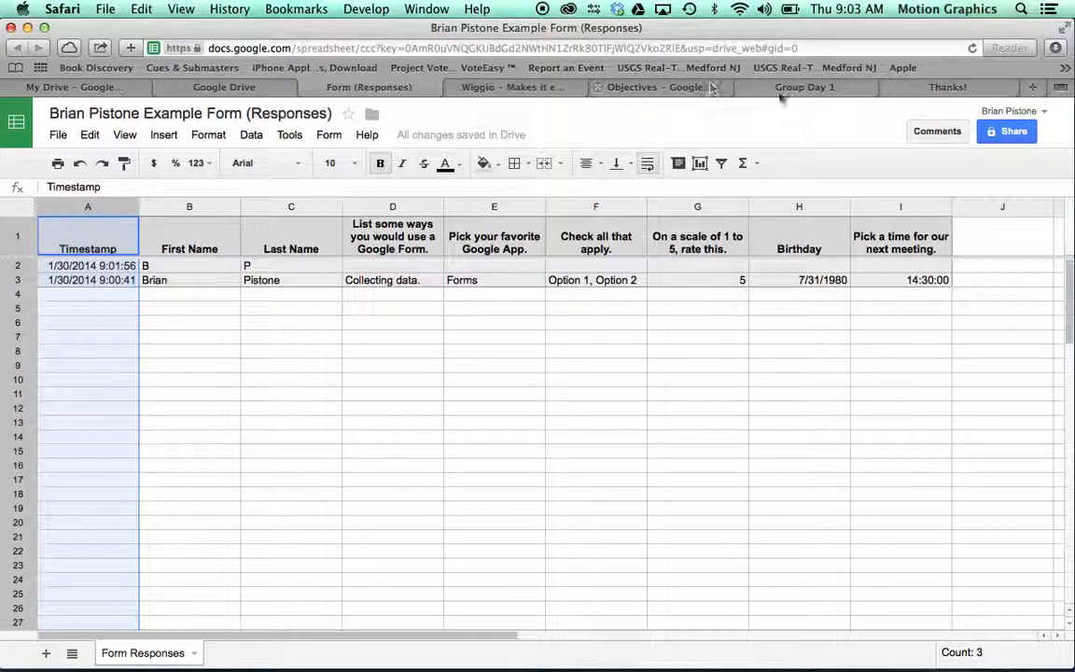
Step: Share the responses spreadsheet as Public on the web with Can comment access, and copy its link
{"action": "left_click", "coordinate": [1001, 131]}
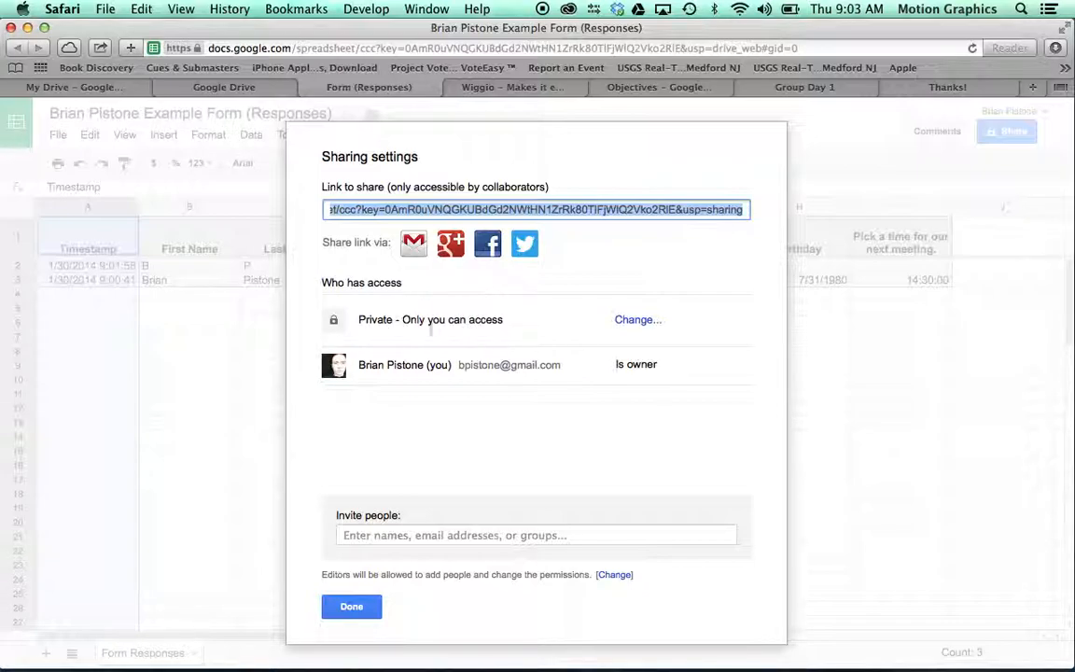
{"action": "left_click", "coordinate": [637, 319]}
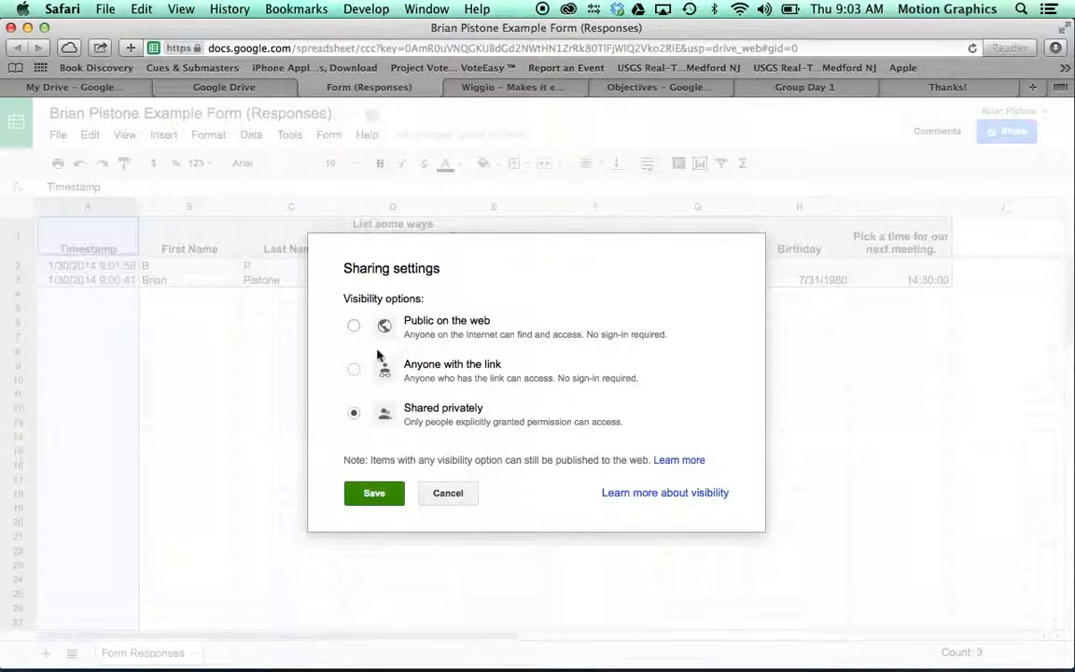
{"action": "left_click", "coordinate": [353, 326]}
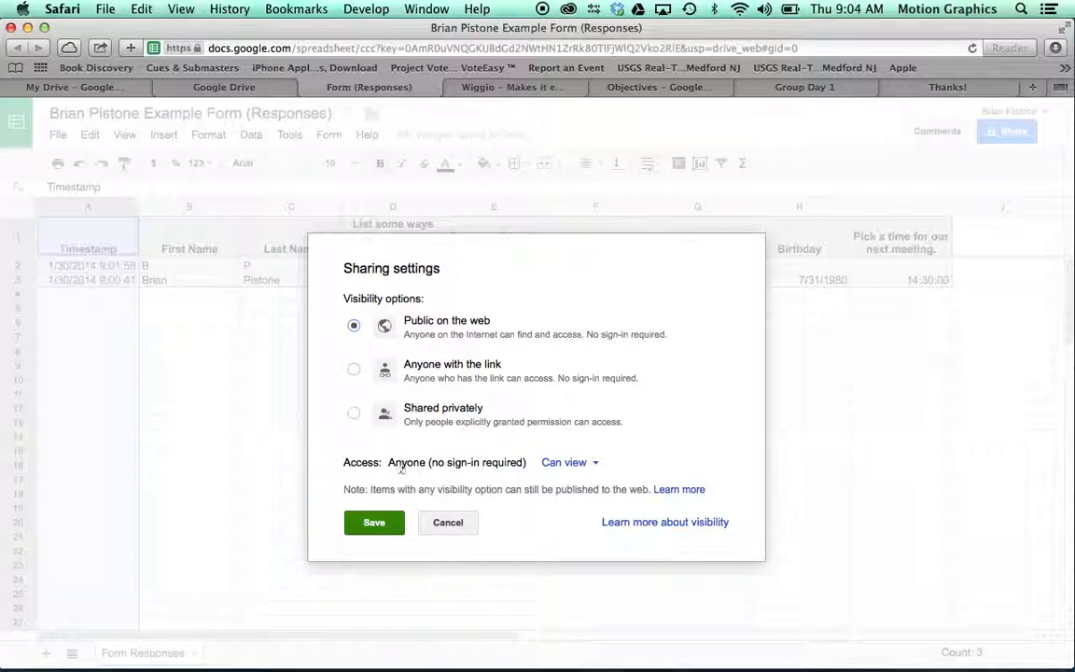
{"action": "left_click", "coordinate": [560, 467]}
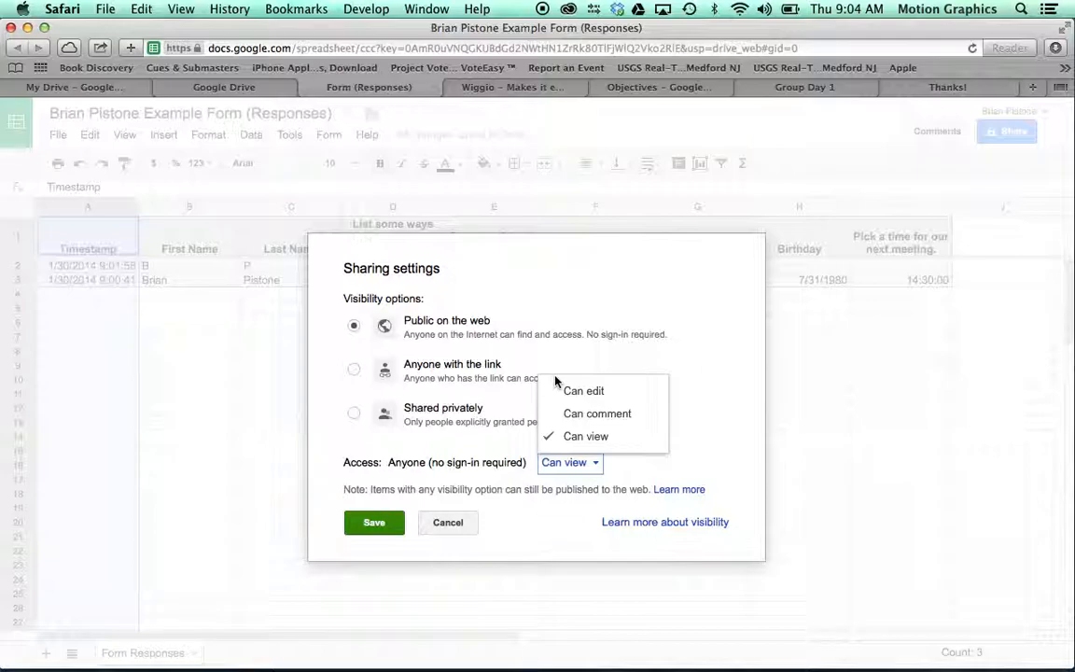
{"action": "left_click", "coordinate": [615, 415]}
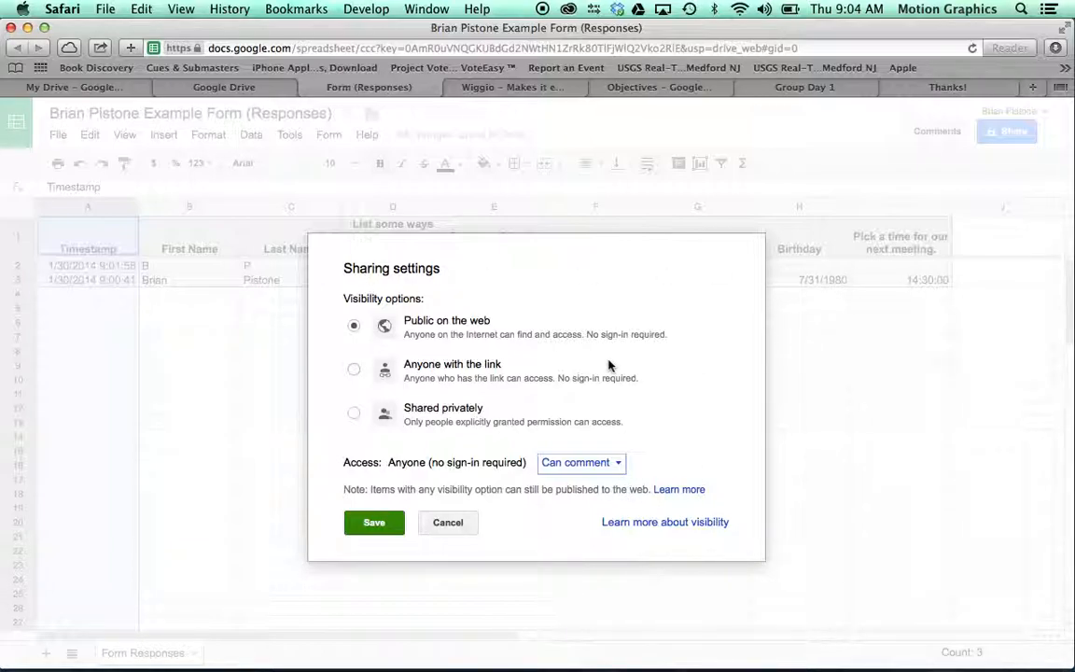
{"action": "left_click", "coordinate": [376, 523]}
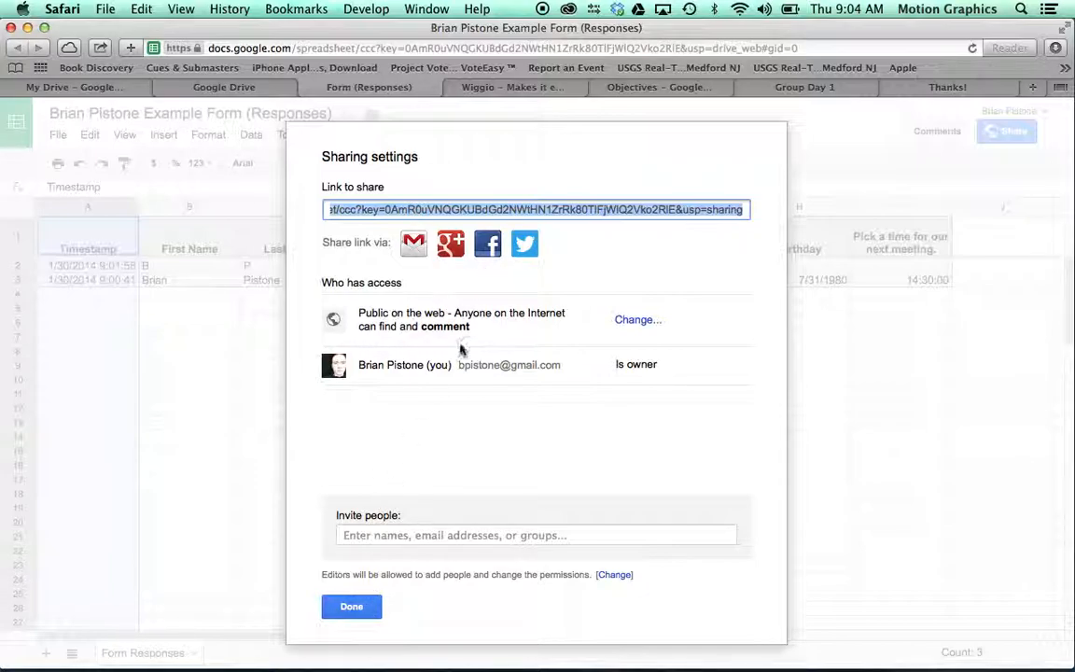
{"action": "right_click", "coordinate": [485, 209]}
{"action": "left_click", "coordinate": [369, 252]}
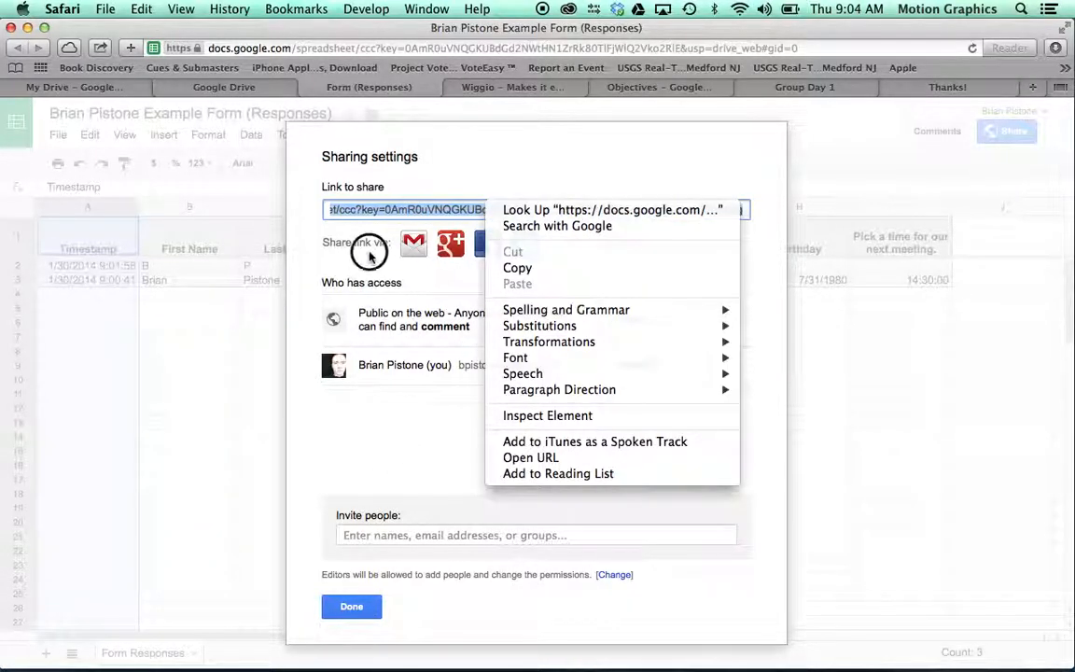
{"action": "left_click", "coordinate": [351, 608]}
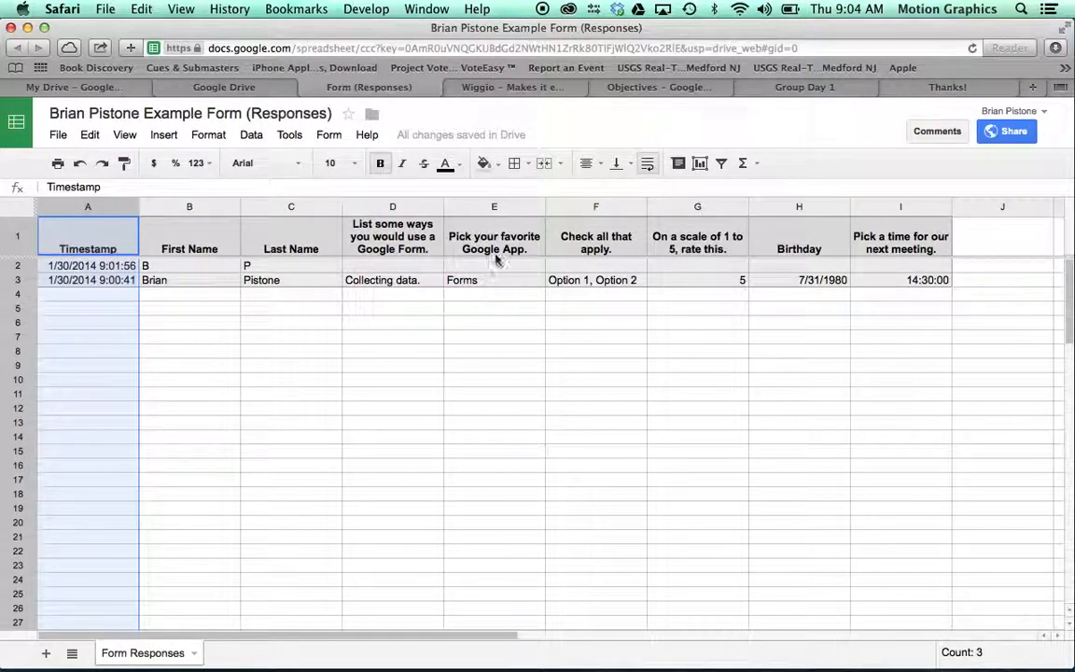
Step: Paste the copied responses link into D2, under Spreadsheet Answers Link (Shared), in Google Group Day 1
{"action": "left_click", "coordinate": [213, 87]}
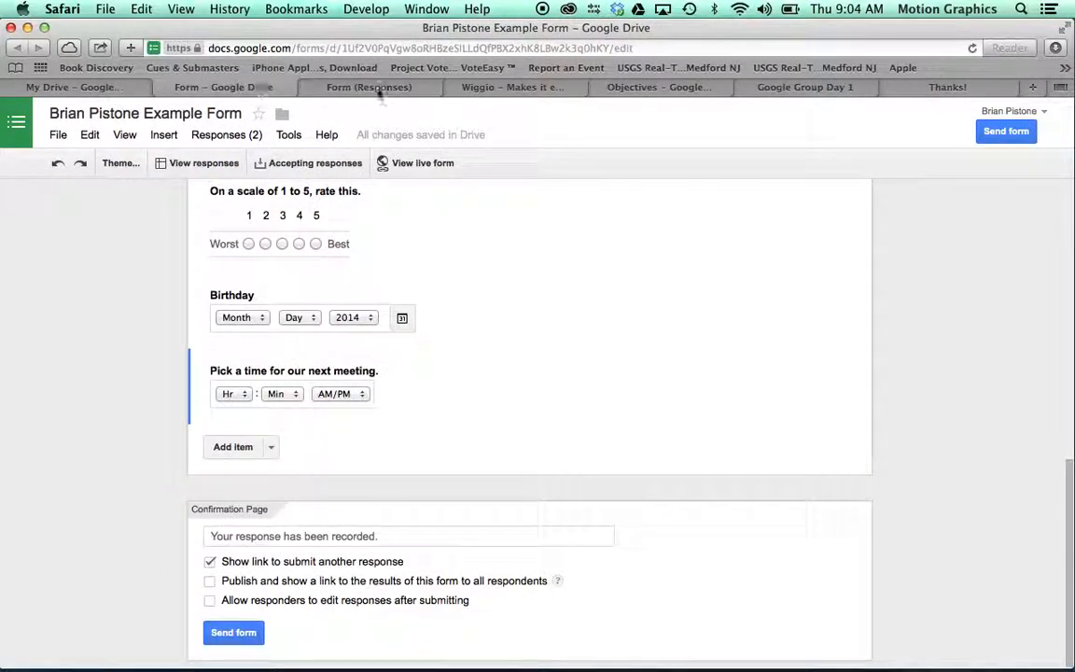
{"action": "left_click", "coordinate": [635, 87]}
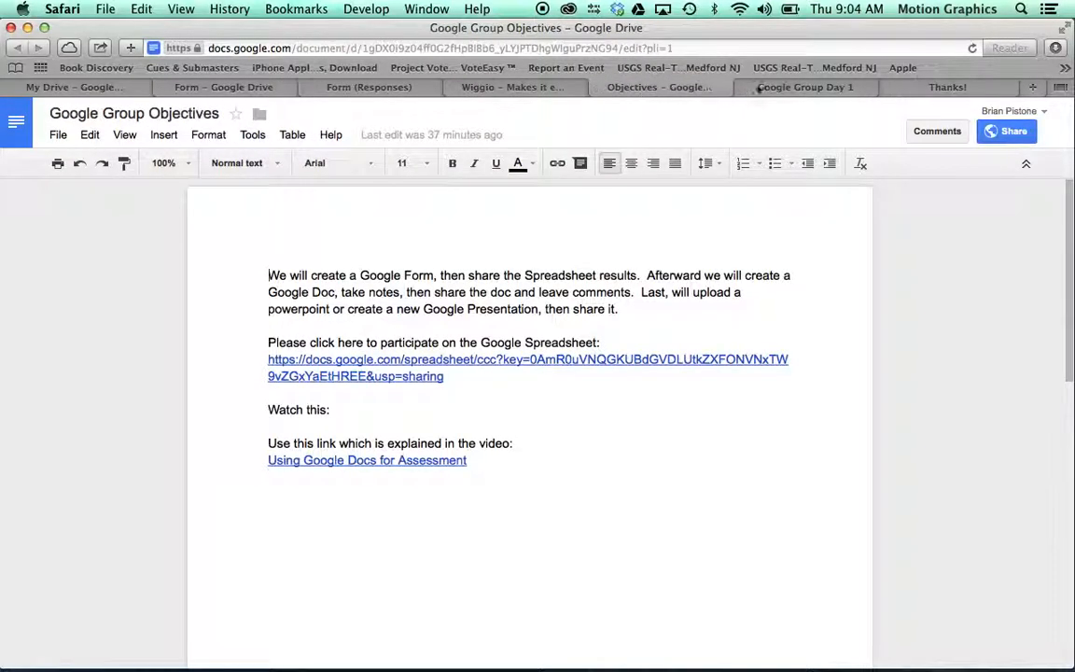
{"action": "left_click", "coordinate": [782, 87]}
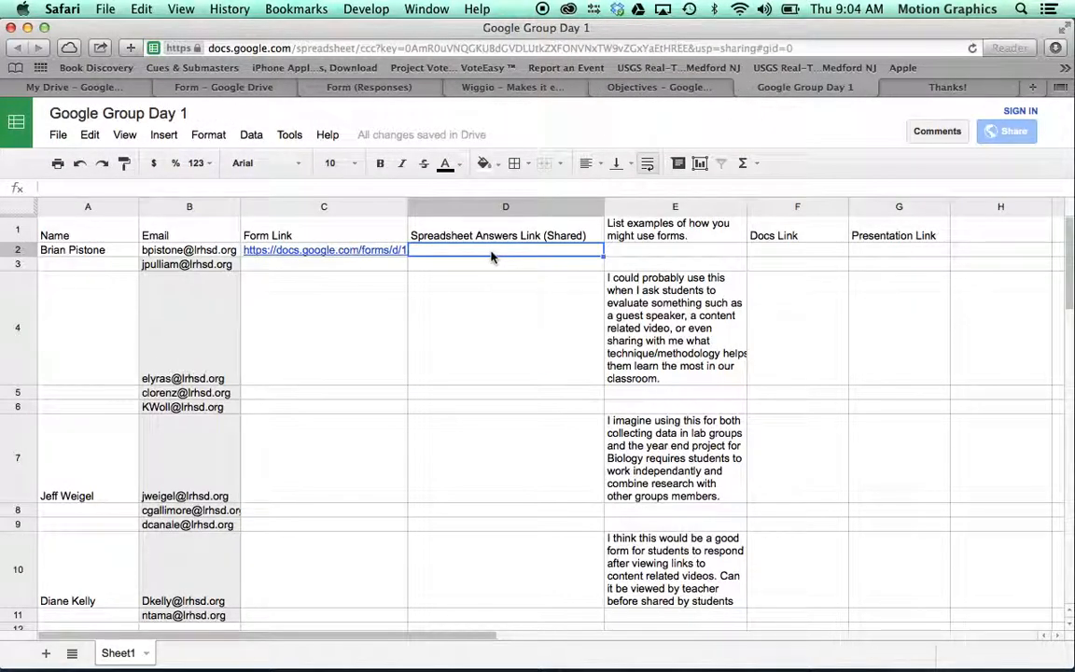
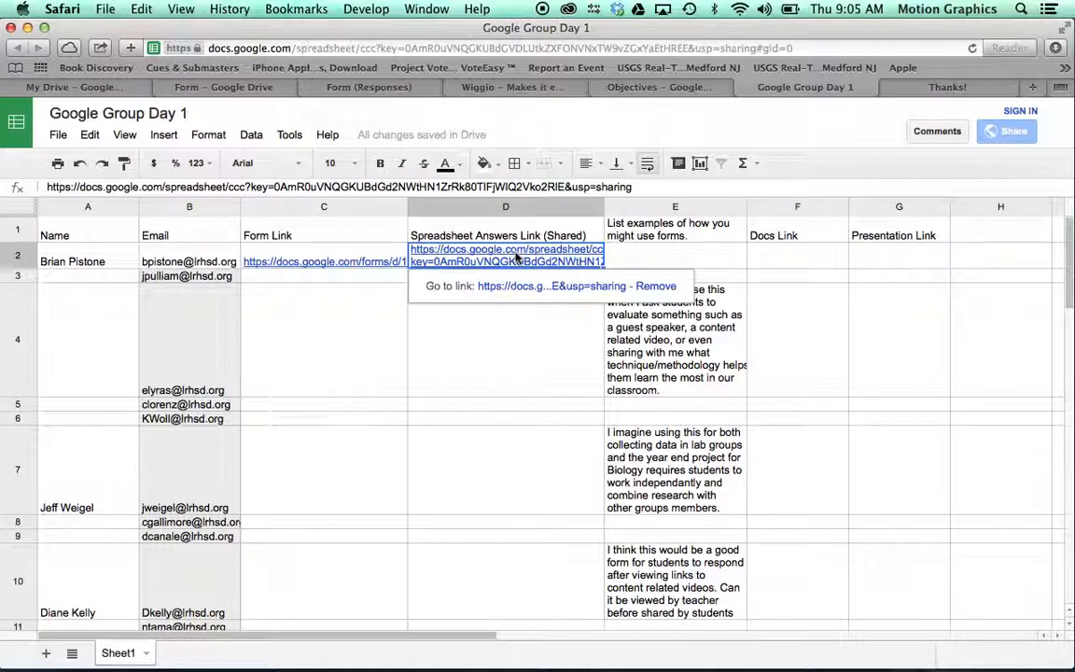
{"action": "left_click", "coordinate": [659, 264]}
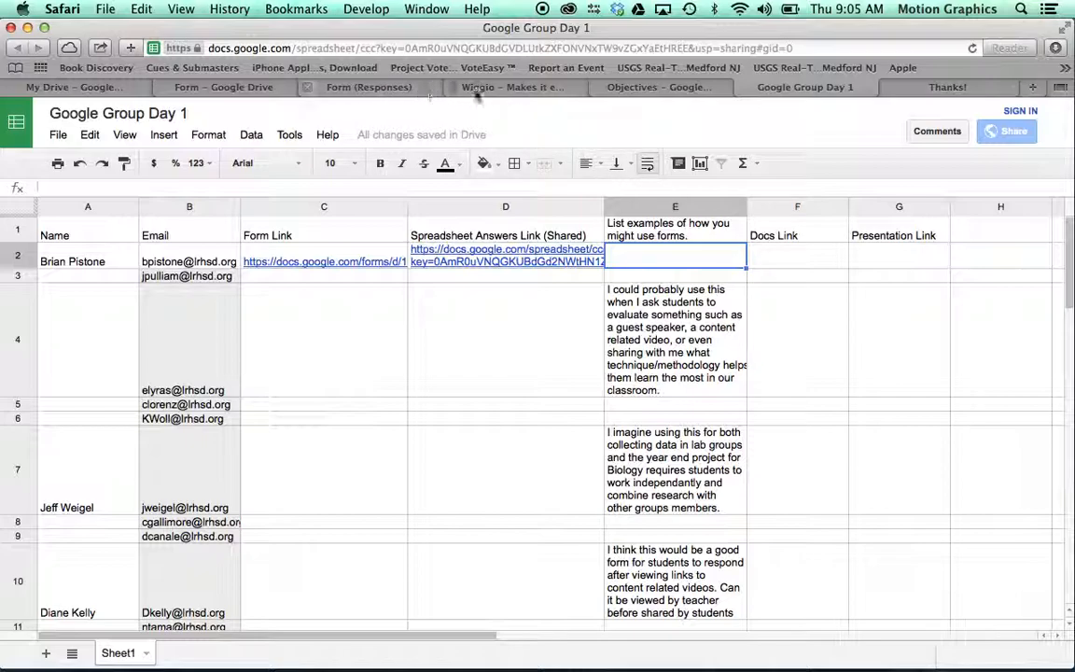
Step: Follow the 'Using Google Docs for Assessment' link in the Objectives doc to open that document
{"action": "left_click", "coordinate": [656, 89]}
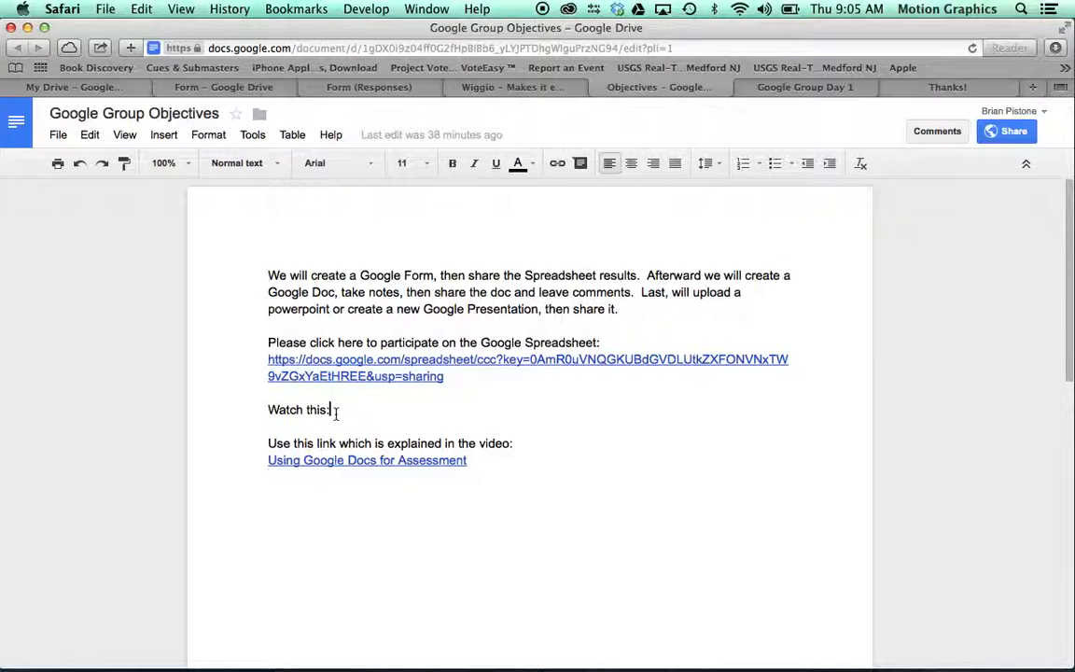
{"action": "left_click_drag", "start_coordinate": [344, 413], "coordinate": [491, 415]}
{"action": "left_click", "coordinate": [399, 460]}
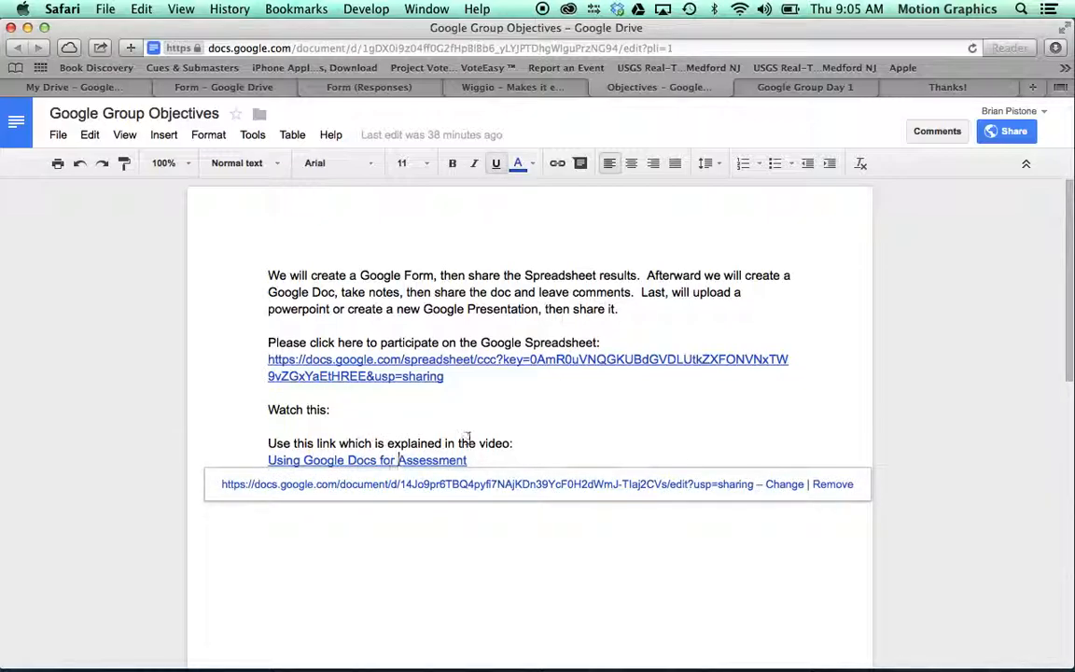
{"action": "left_click", "coordinate": [422, 486]}
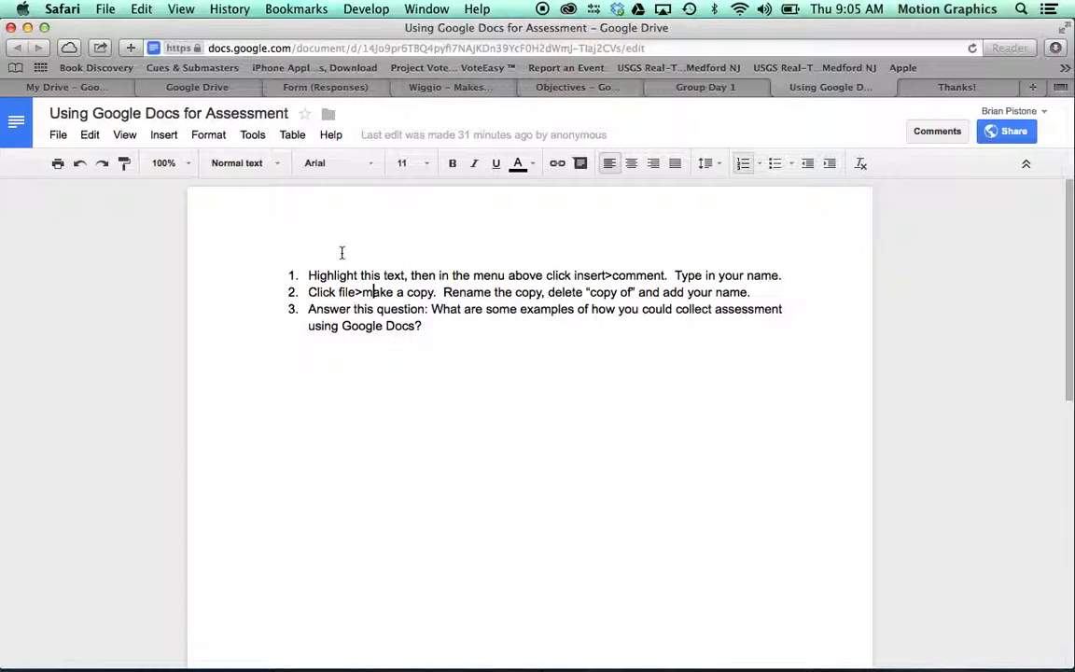
Step: Select 'Highlight this text' and post a comment containing your name with Cmd+Option+M
{"action": "left_click_drag", "start_coordinate": [308, 275], "coordinate": [408, 277]}
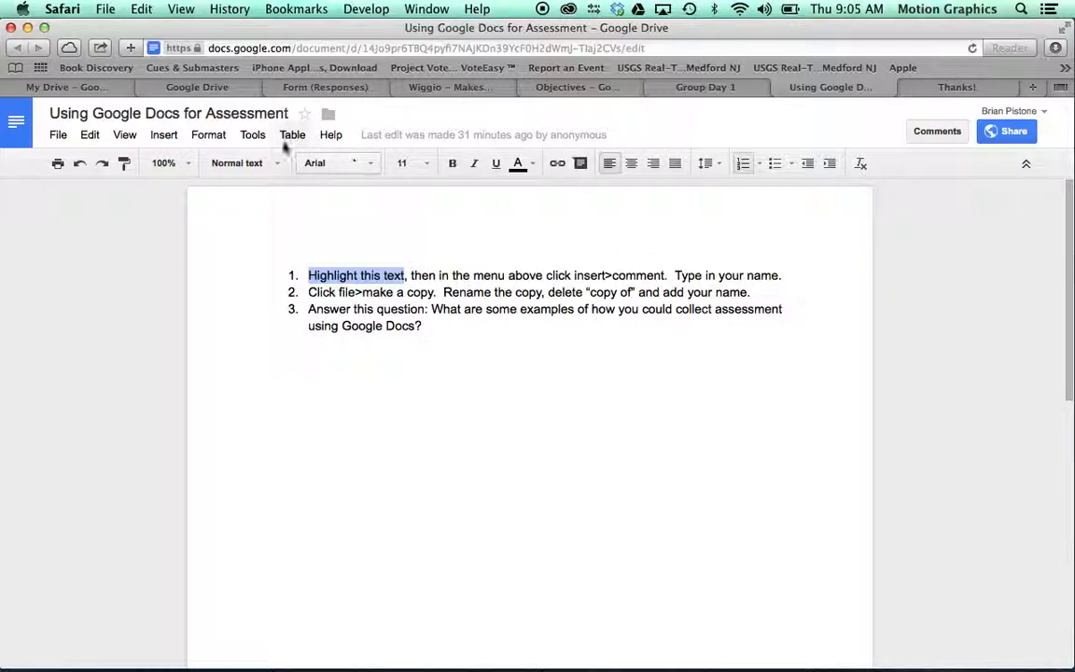
{"action": "left_click", "coordinate": [170, 136]}
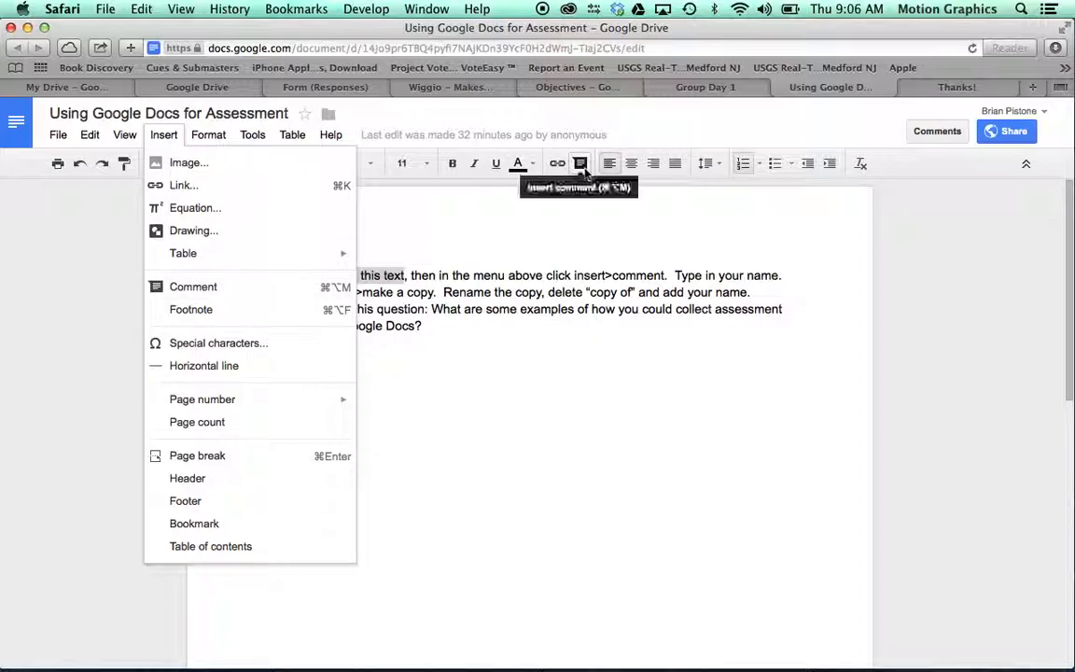
{"action": "right_click", "coordinate": [388, 278]}
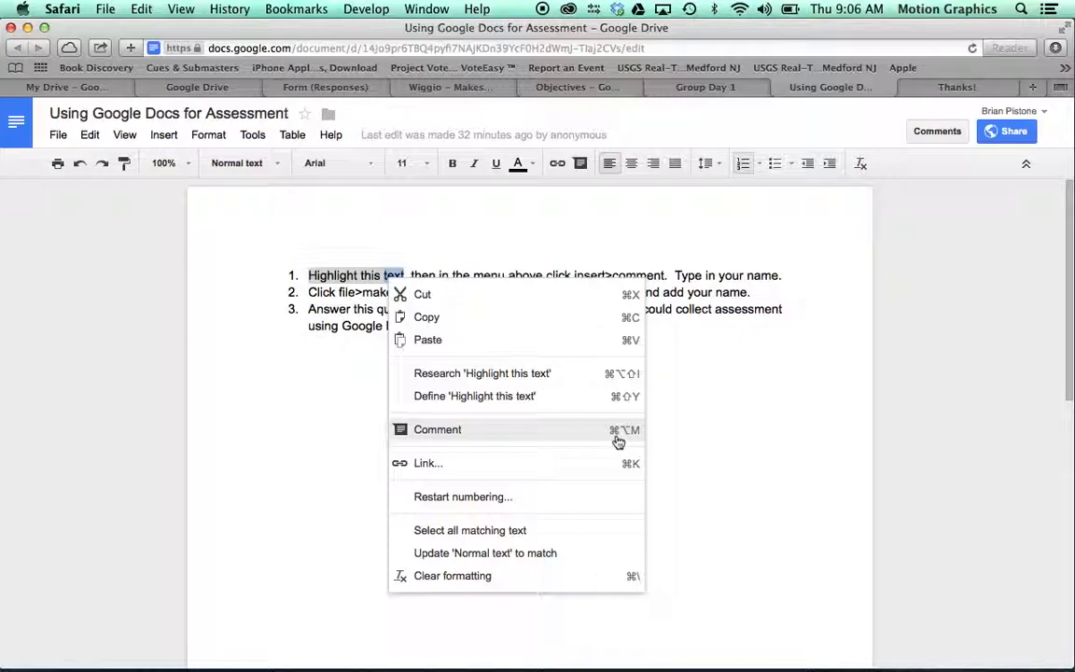
{"action": "left_click", "coordinate": [340, 276]}
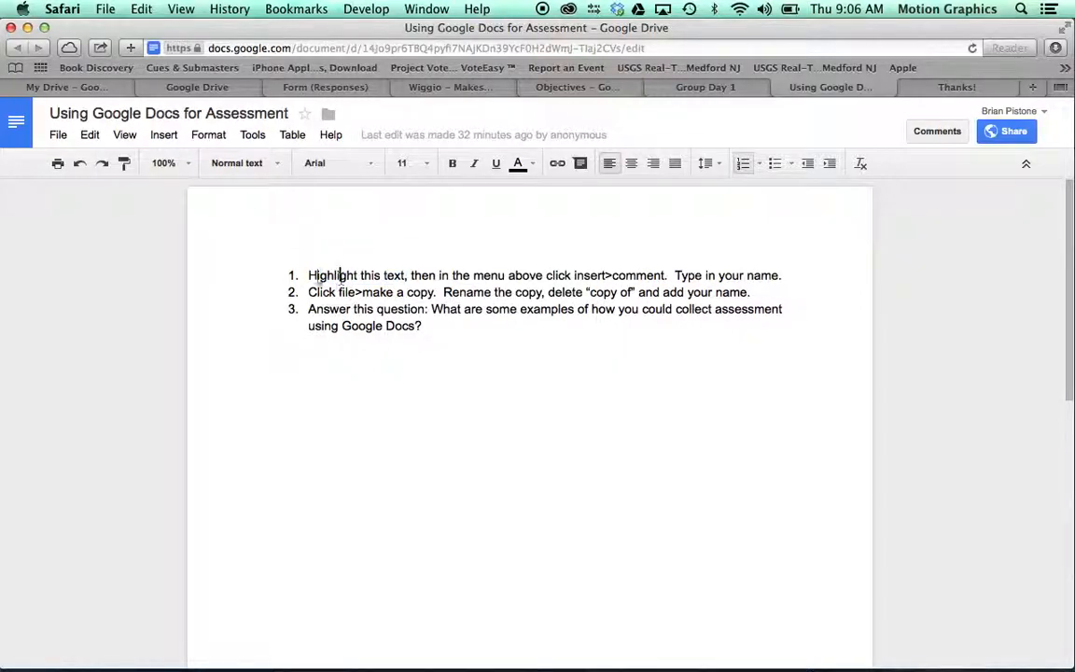
{"action": "left_click_drag", "start_coordinate": [301, 277], "coordinate": [404, 275]}
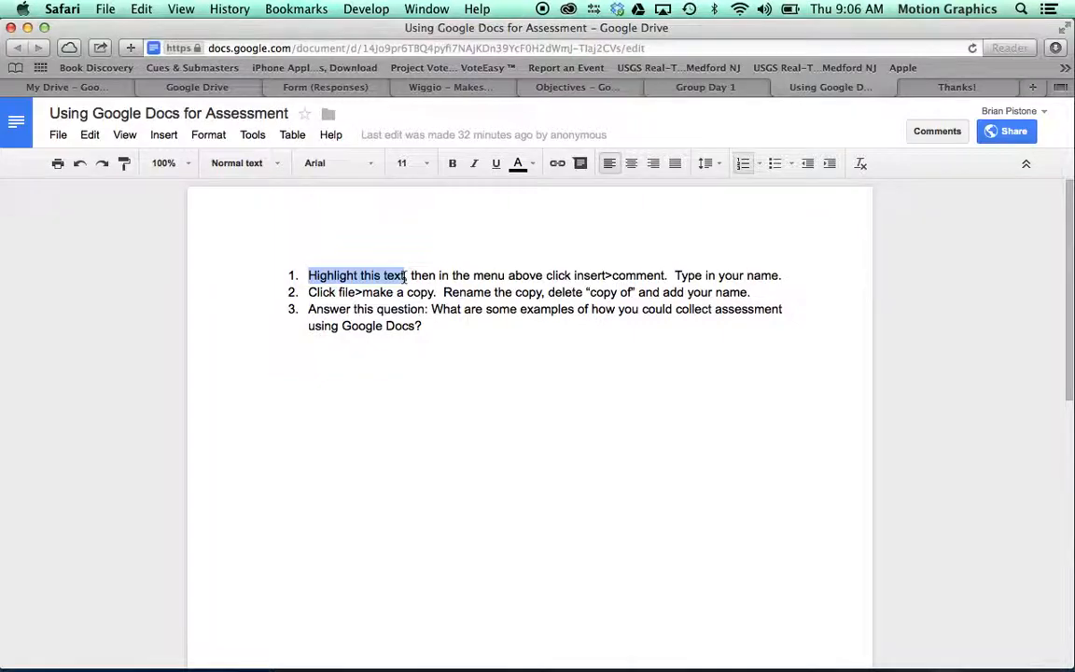
{"action": "key", "text": "super+alt+m"}
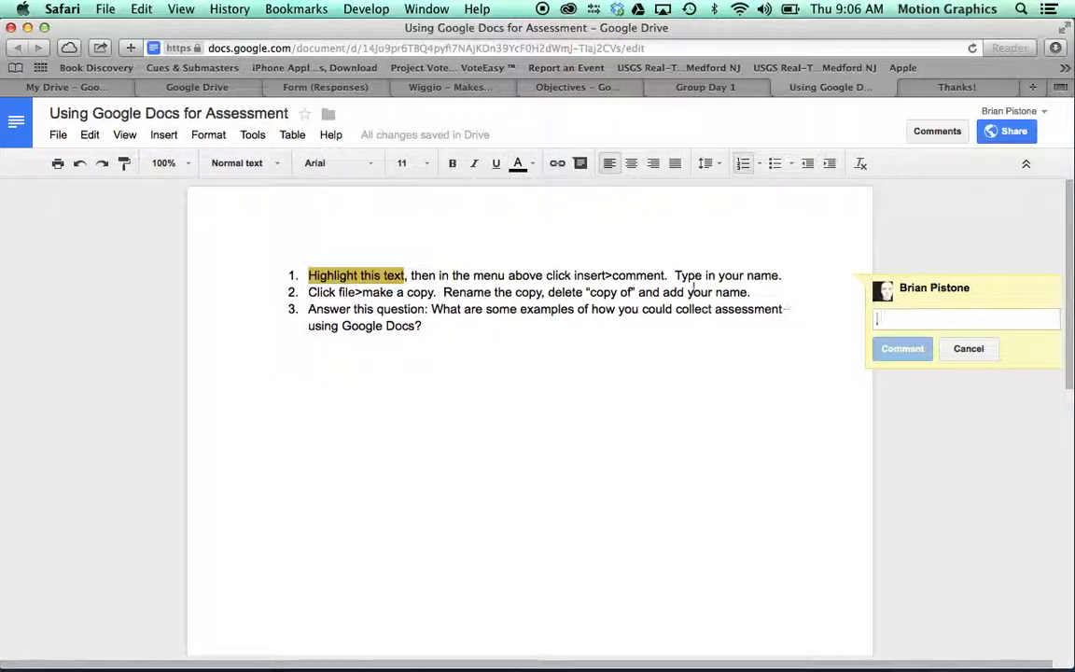
{"action": "type", "text": "Brian"}
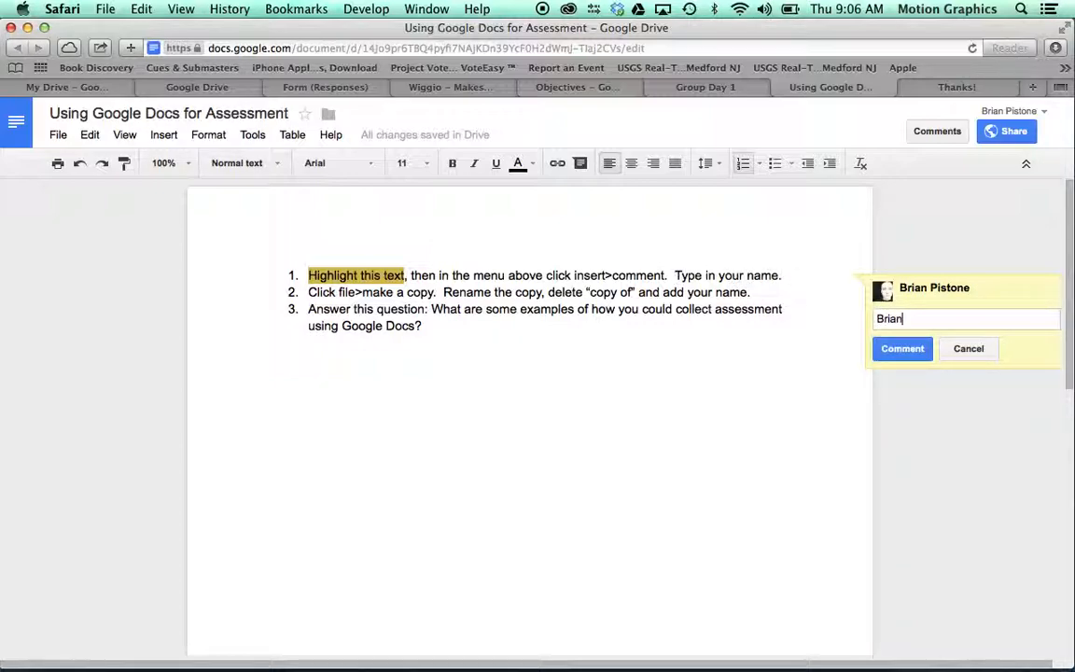
{"action": "left_click", "coordinate": [903, 350]}
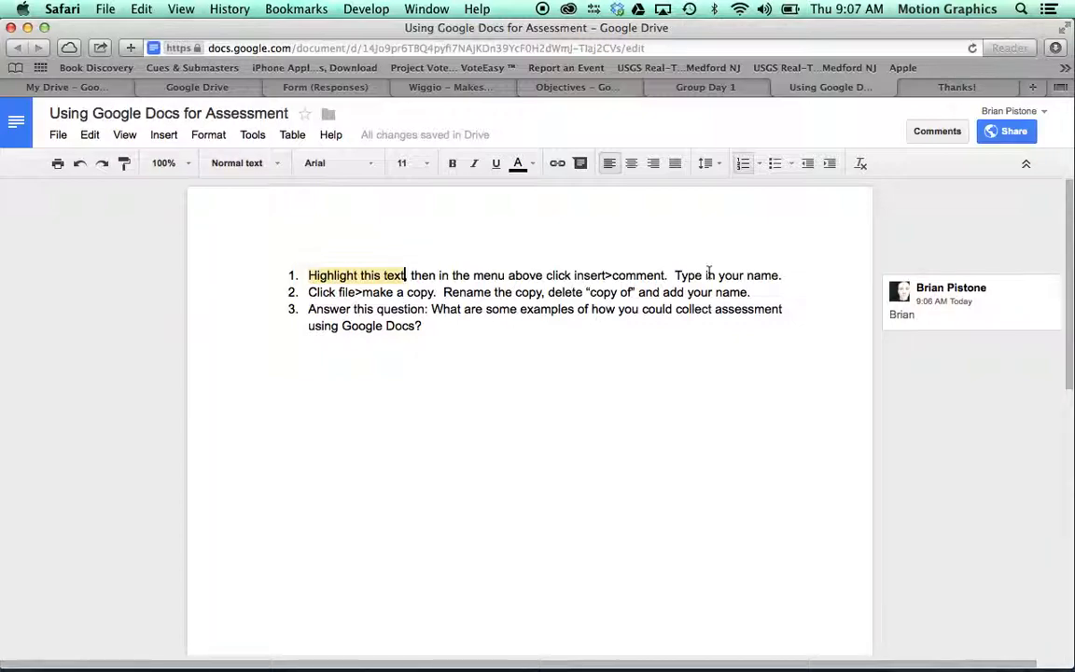
{"action": "left_click", "coordinate": [406, 274]}
Step: Change the assessment doc's sharing to 'Anyone with the link' with Can comment access
{"action": "left_click", "coordinate": [1011, 132]}
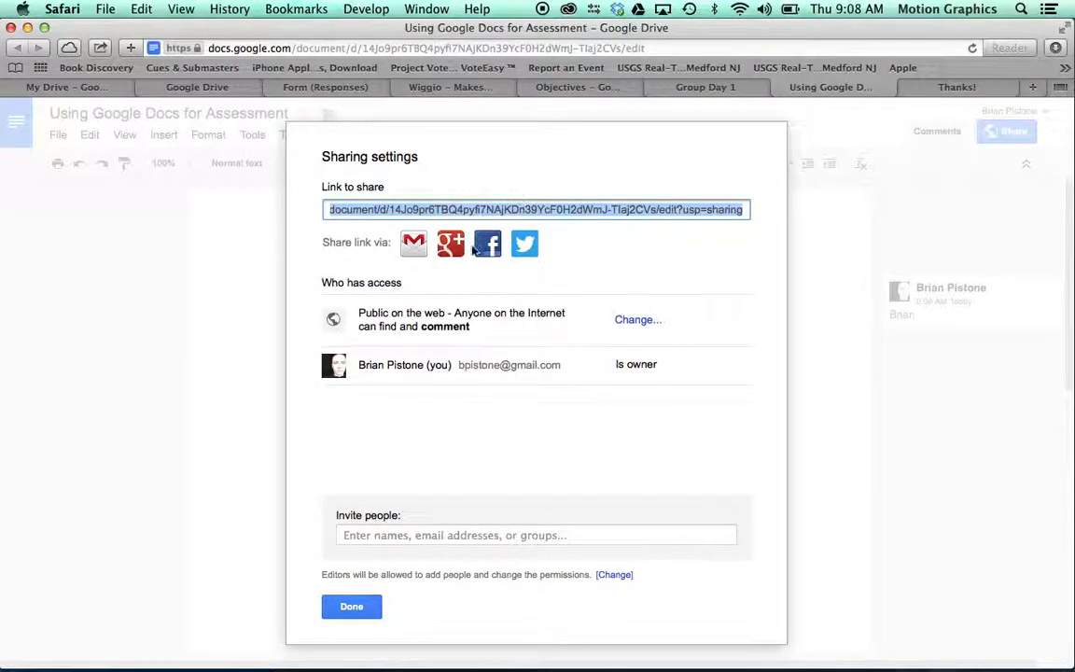
{"action": "left_click", "coordinate": [631, 320]}
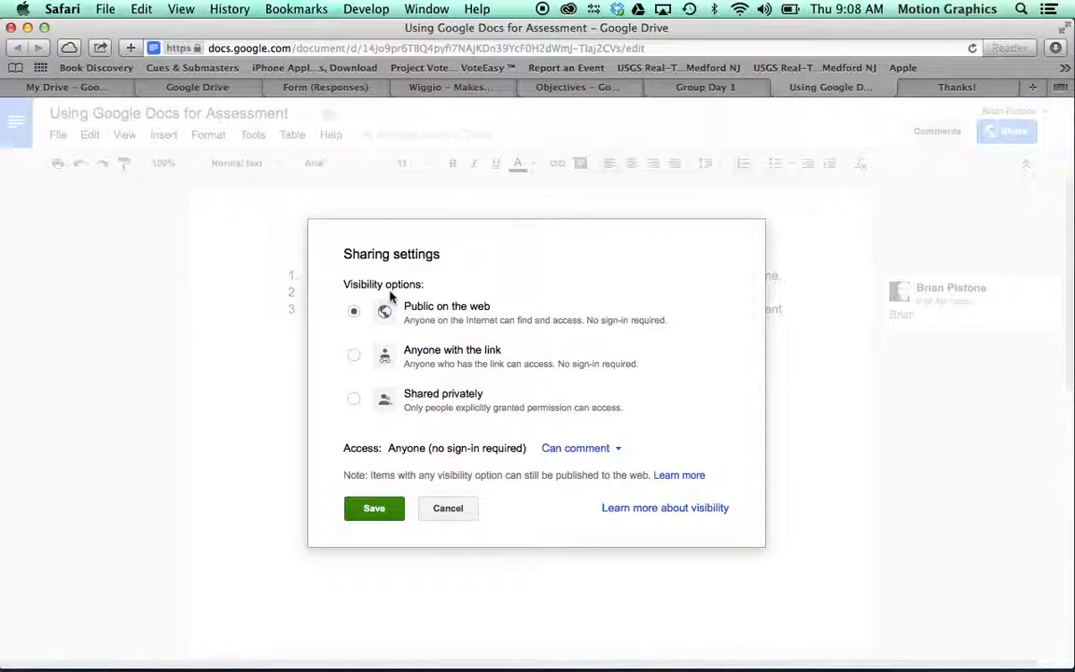
{"action": "left_click", "coordinate": [611, 449]}
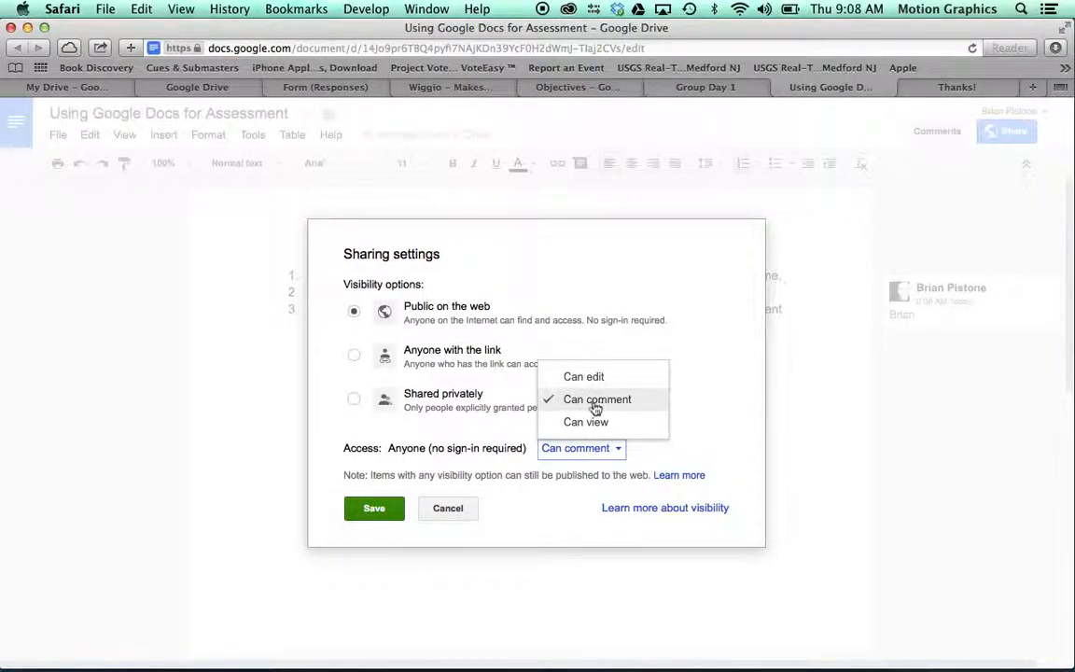
{"action": "left_click", "coordinate": [354, 355]}
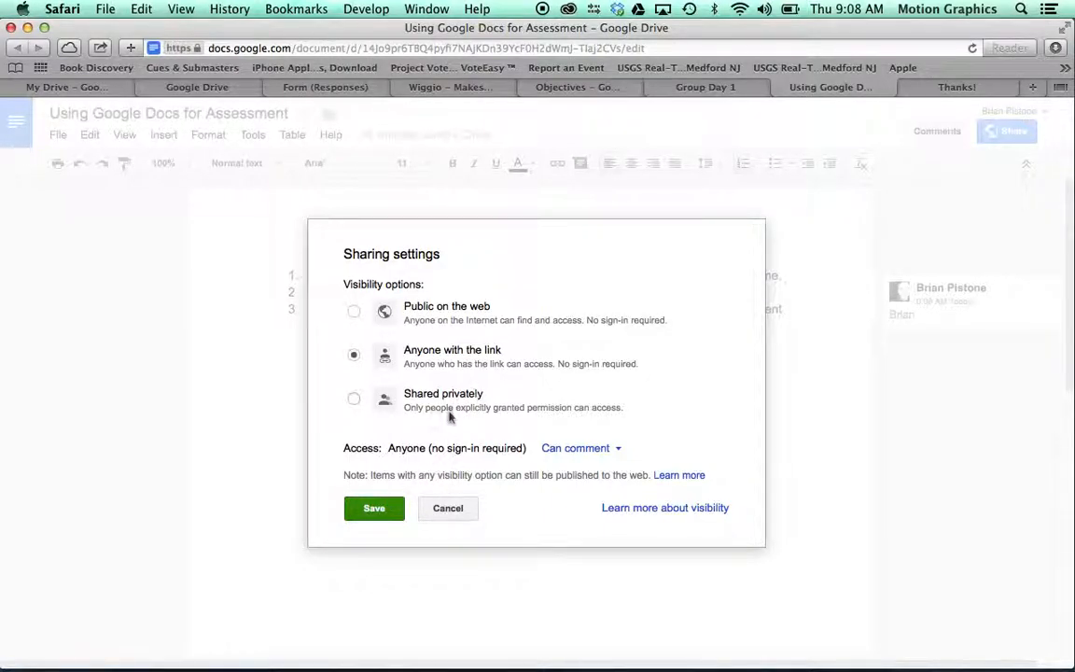
{"action": "left_click", "coordinate": [359, 508]}
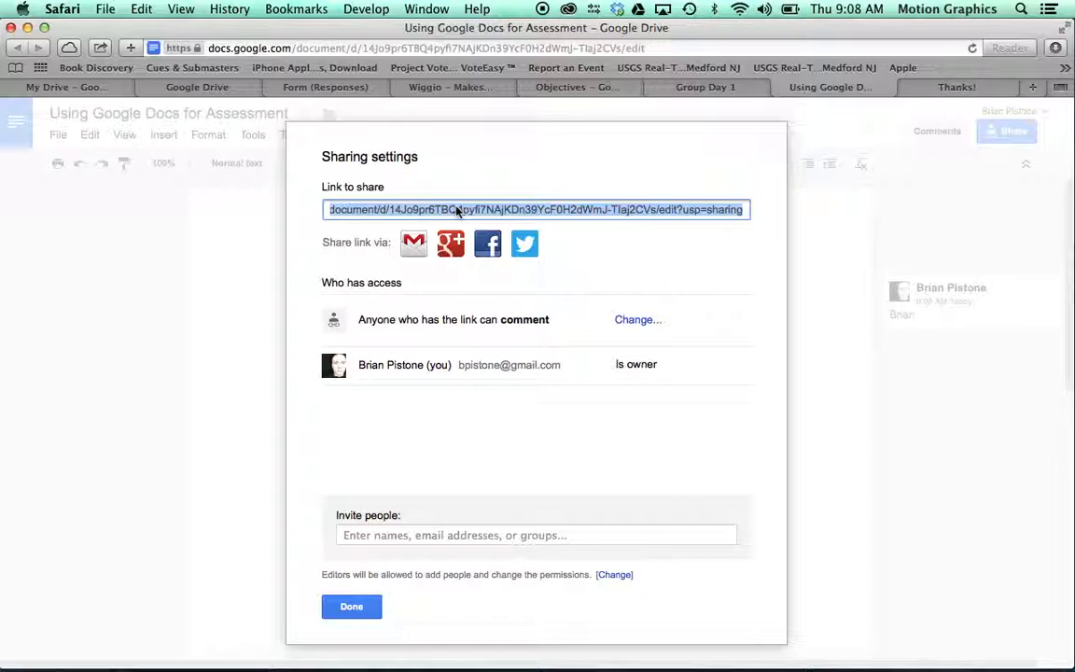
{"action": "left_click", "coordinate": [351, 607]}
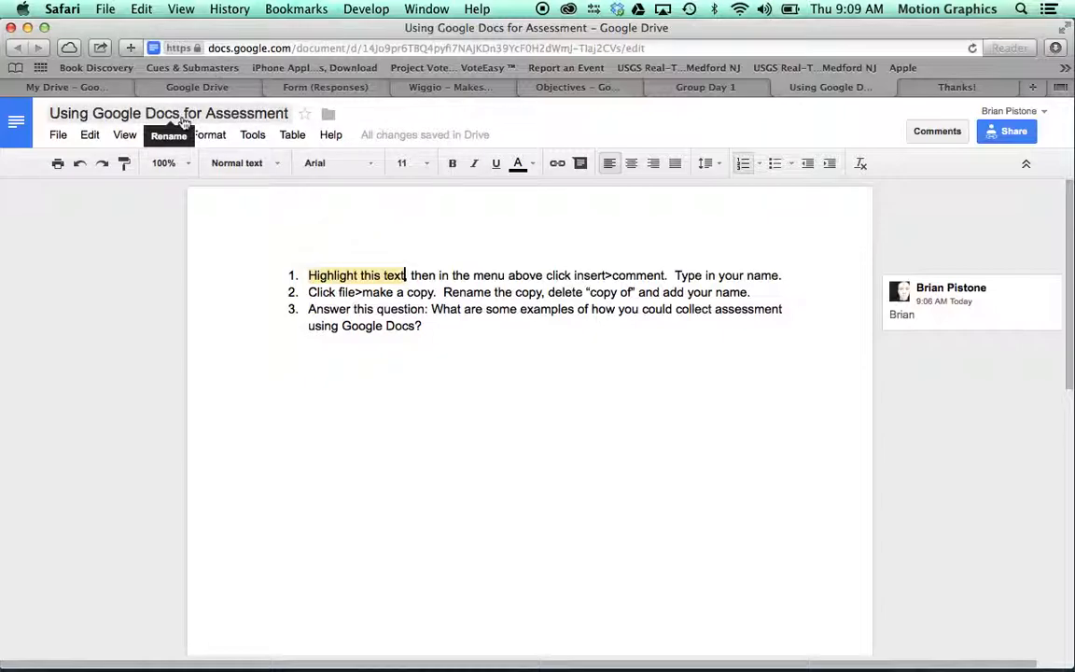
Step: Make a copy of the assessment doc, replacing 'Copy of' with your surname and a dash
{"action": "left_click", "coordinate": [58, 135]}
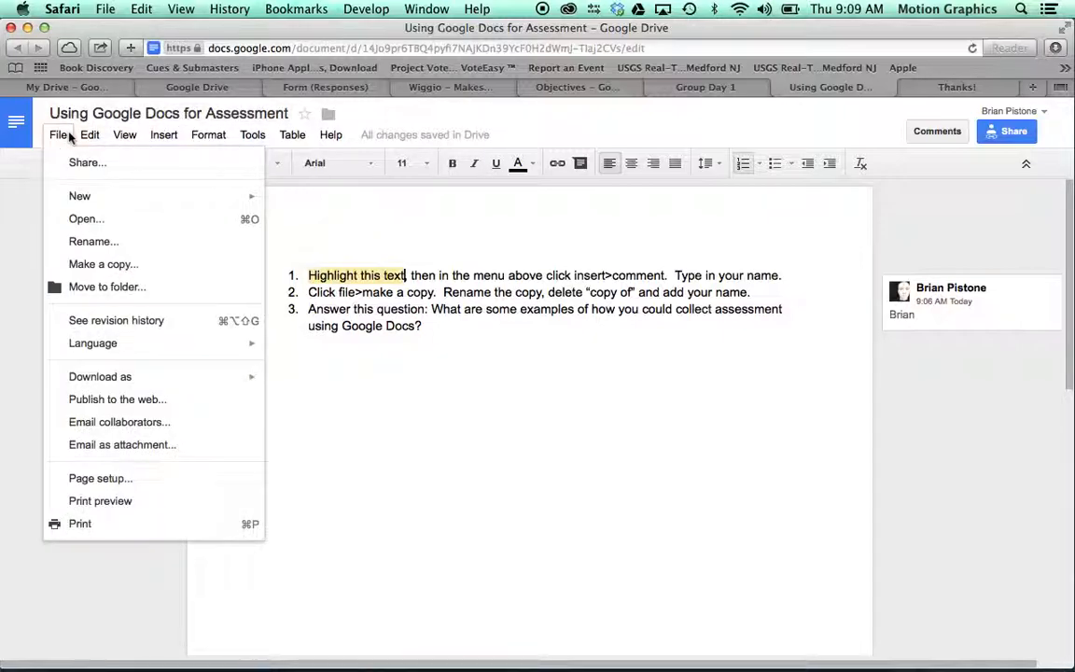
{"action": "left_click", "coordinate": [96, 266]}
{"action": "left_click", "coordinate": [460, 365]}
{"action": "left_click_drag", "start_coordinate": [451, 365], "coordinate": [427, 365]}
{"action": "type", "text": "Pistone"}
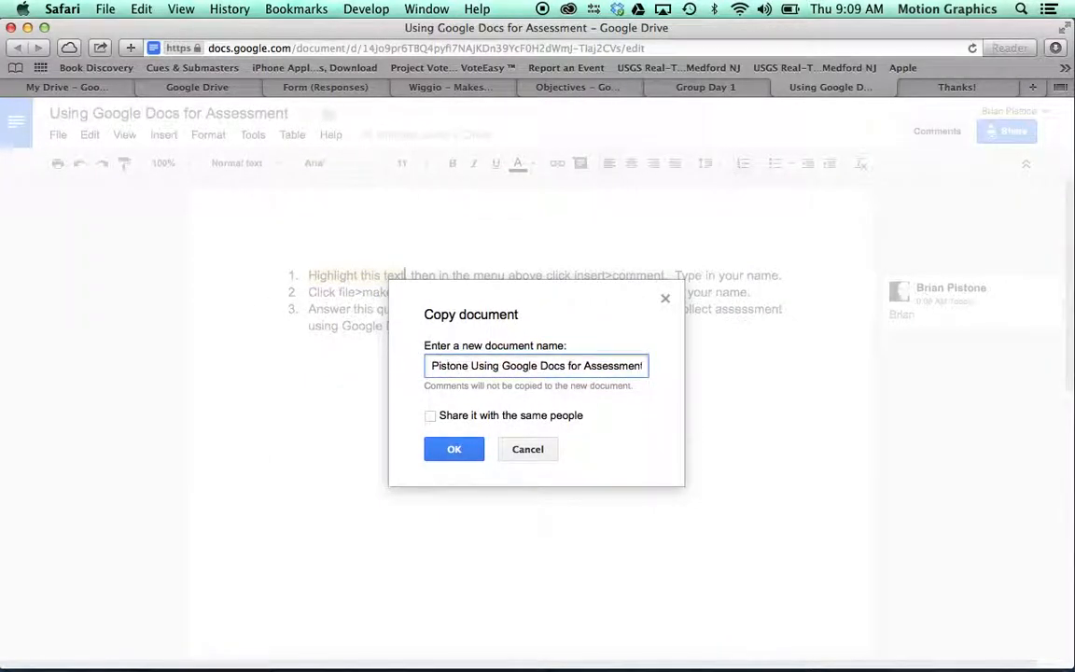
{"action": "type", "text": "-"}
{"action": "left_click", "coordinate": [464, 450]}
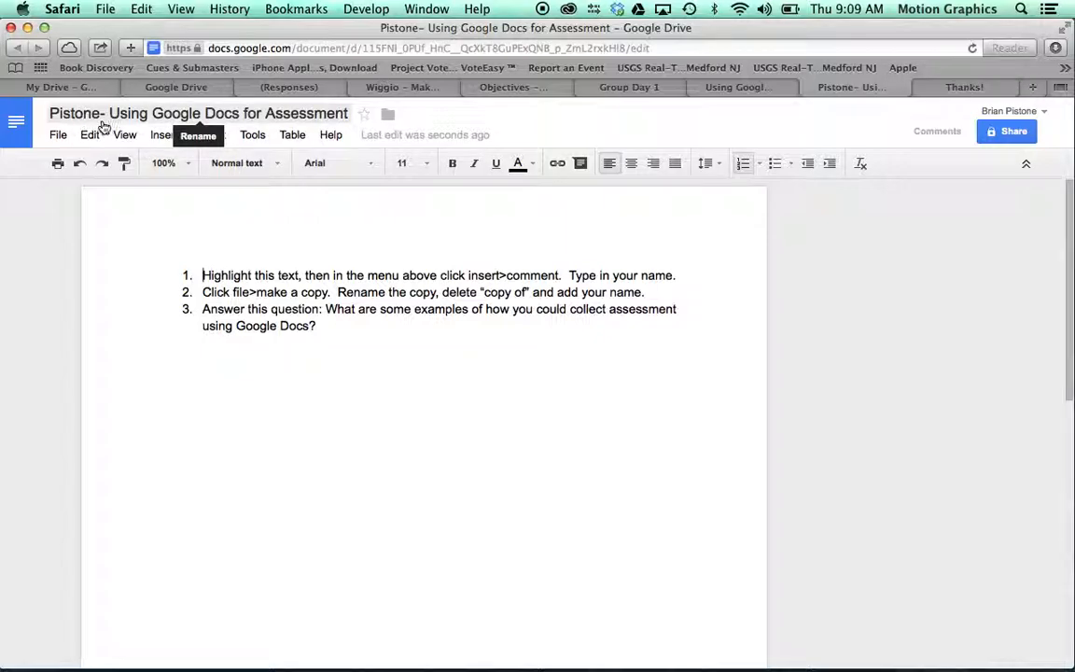
{"action": "left_click", "coordinate": [190, 119]}
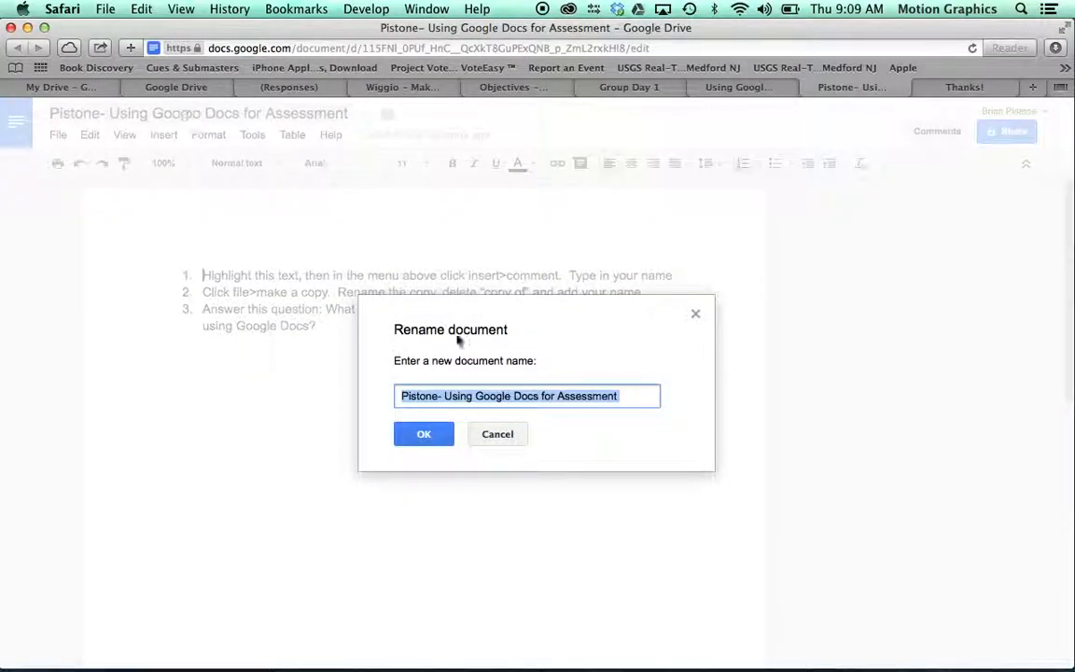
{"action": "left_click", "coordinate": [495, 434]}
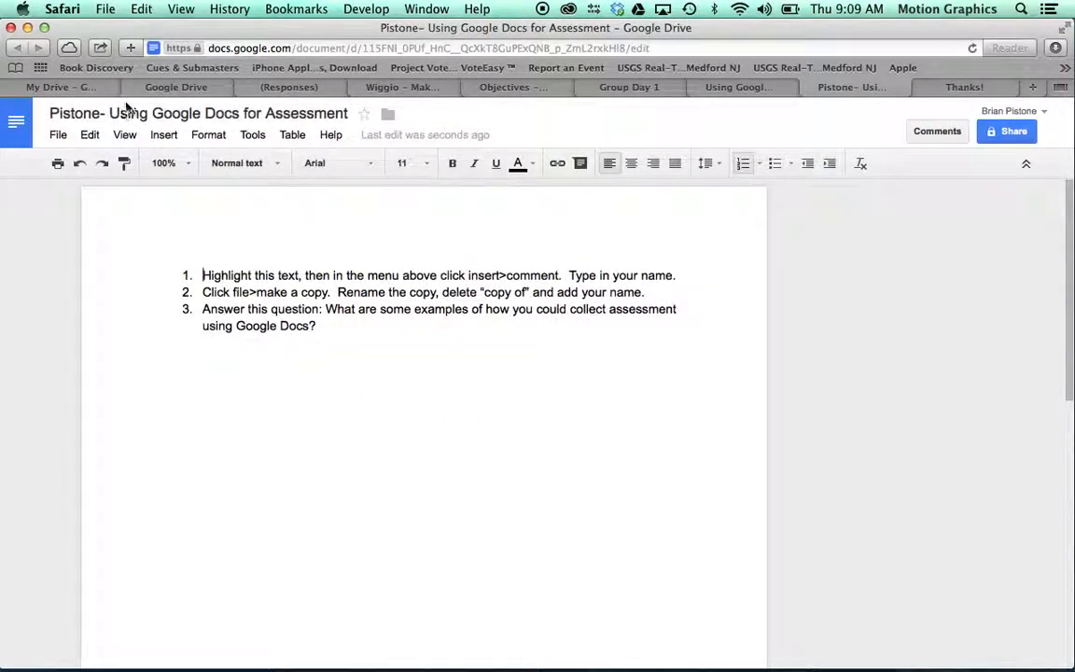
{"action": "left_click", "coordinate": [63, 88]}
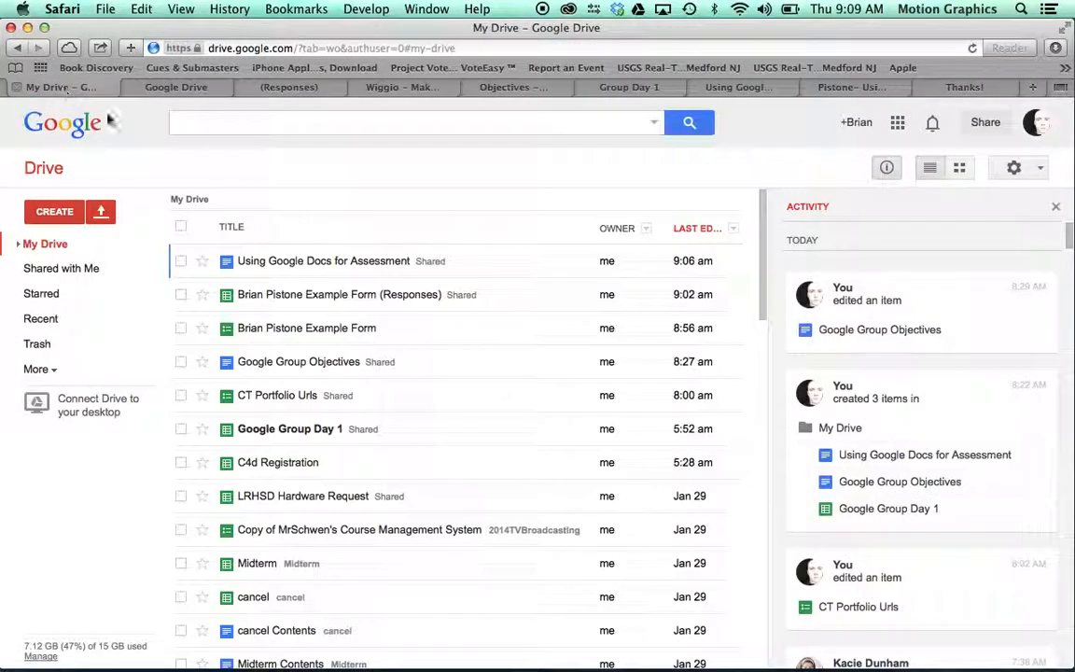
Step: Reload My Drive so the surname-titled copy appears at the top, and select it
{"action": "left_click", "coordinate": [56, 245]}
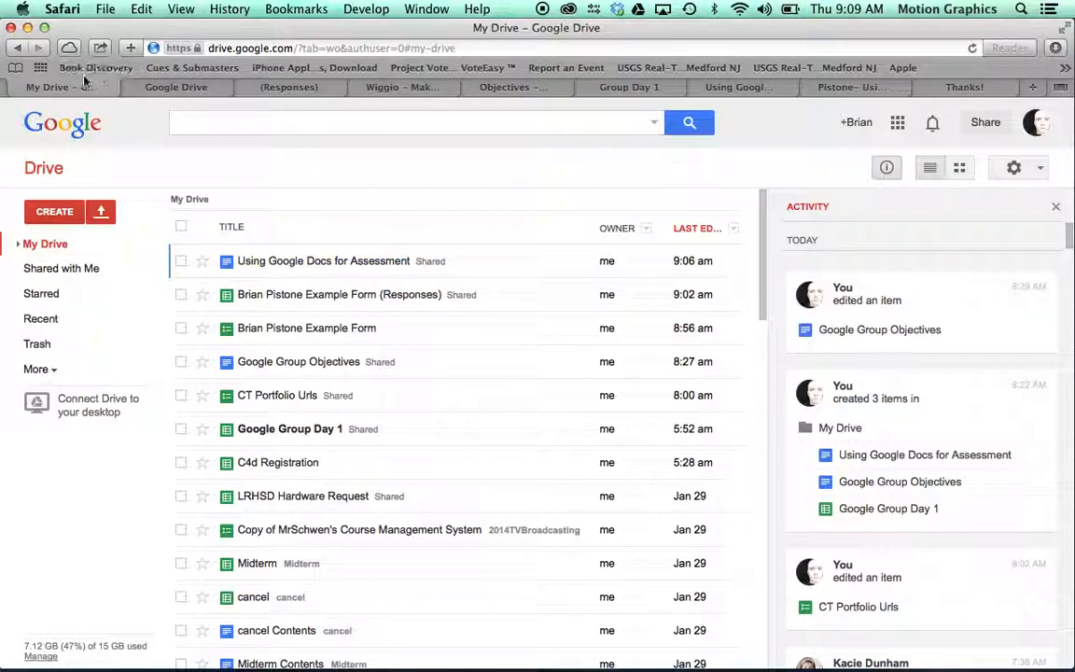
{"action": "left_click", "coordinate": [972, 50]}
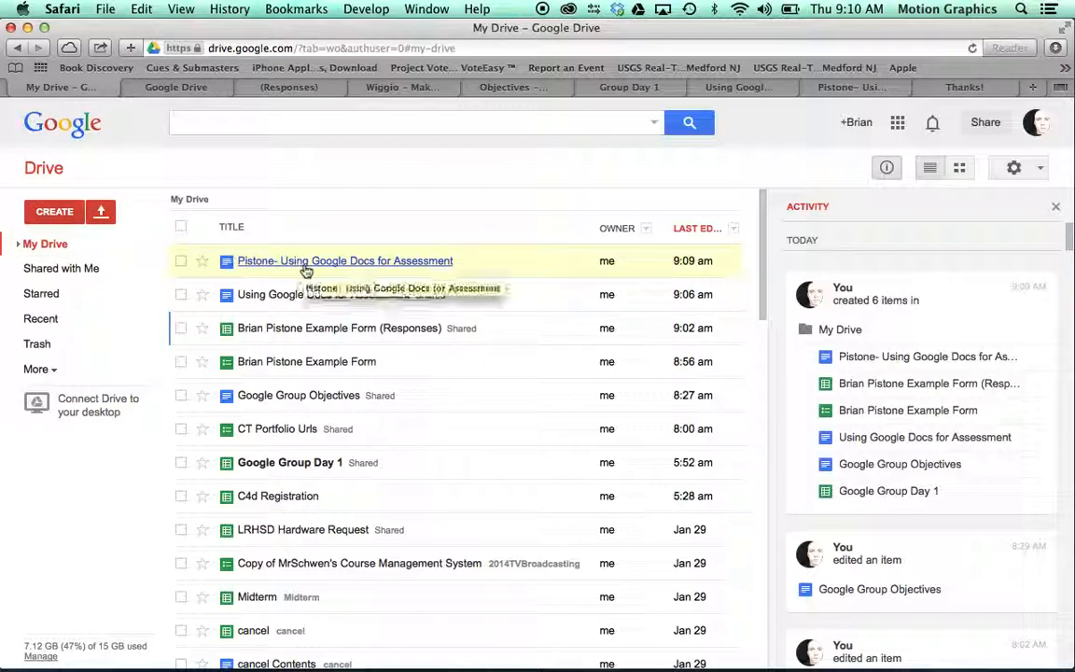
{"action": "left_click", "coordinate": [385, 261]}
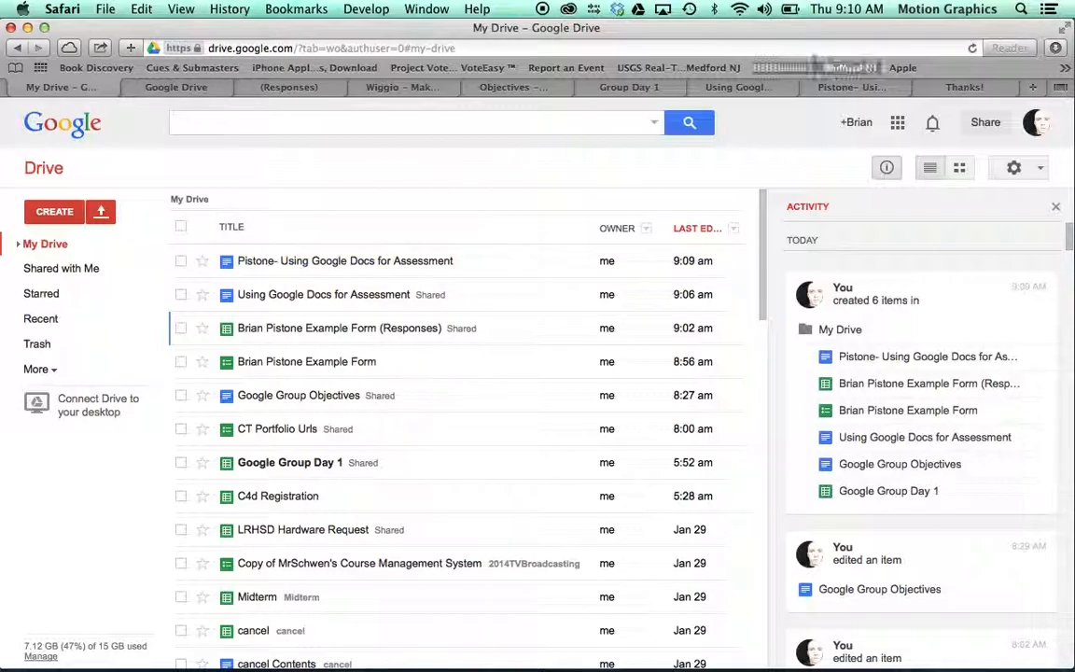
{"action": "left_click", "coordinate": [950, 90]}
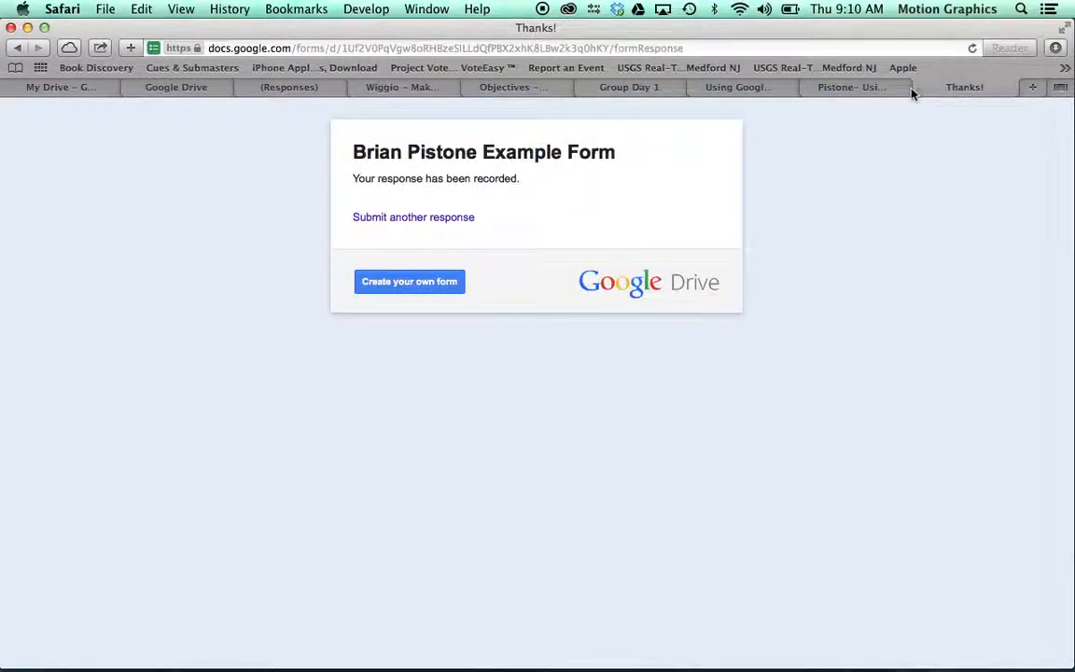
Step: Below question 3, type the answer 'Link up a doc on my eboard, then have students make a copy, answer questions…'
{"action": "left_click", "coordinate": [865, 90]}
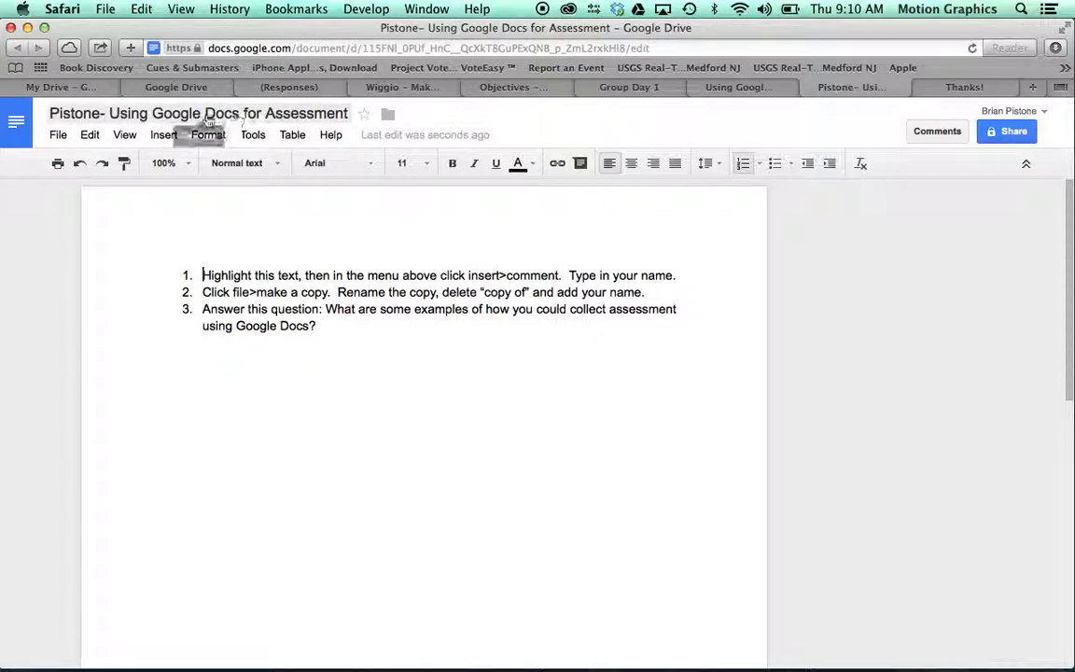
{"action": "left_click", "coordinate": [338, 325]}
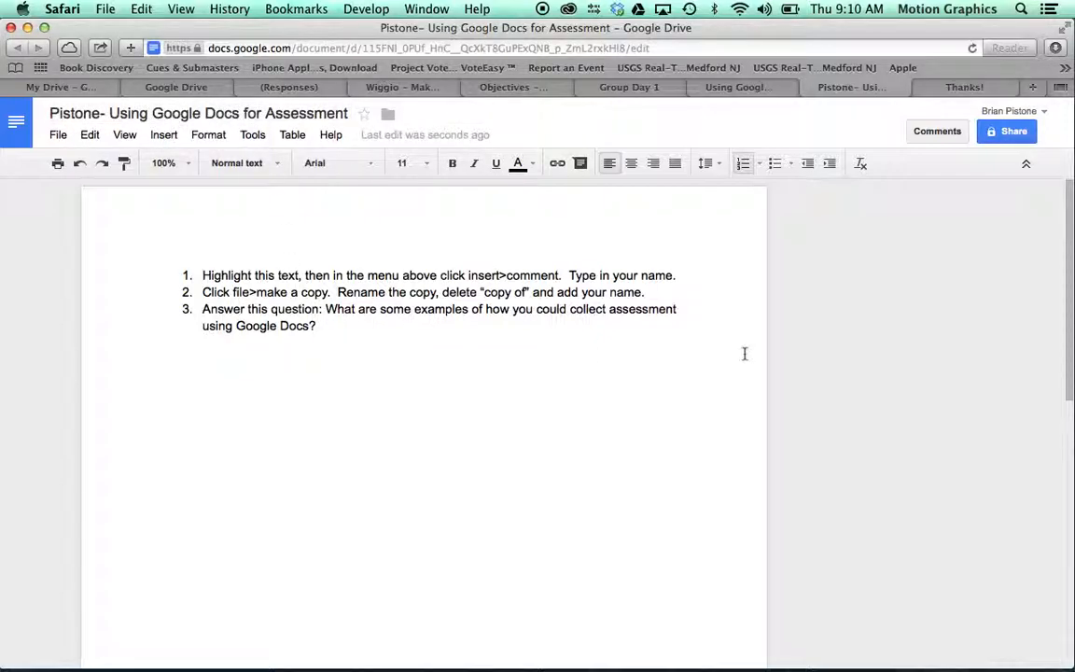
{"action": "key", "text": "Return"}
{"action": "key", "text": "Return"}
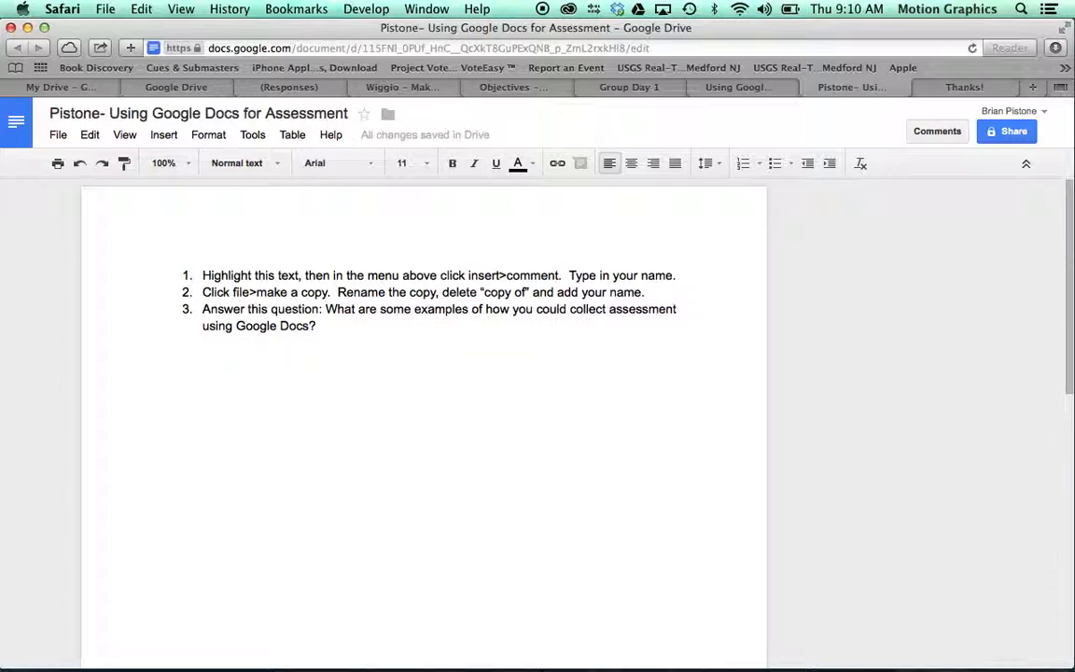
{"action": "type", "text": "Ask"}
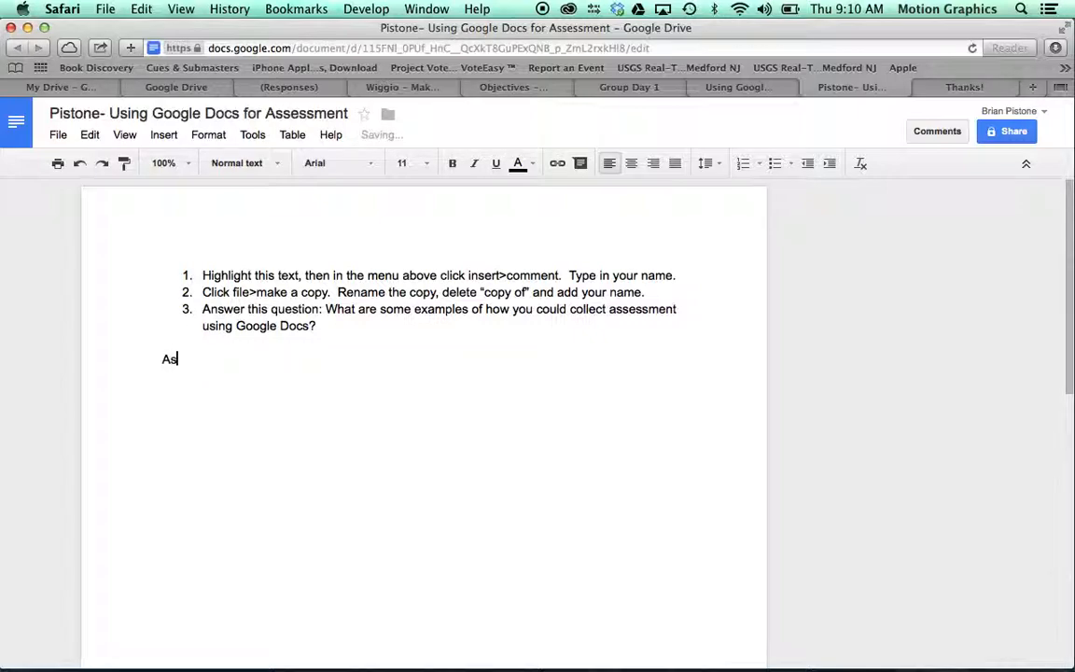
{"action": "key", "text": "BackSpace"}
{"action": "key", "text": "BackSpace"}
{"action": "key", "text": "BackSpace"}
{"action": "key", "text": "BackSpace"}
{"action": "type", "text": "Link"}
{"action": "type", "text": " up "}
{"action": "type", "text": "q"}
{"action": "type", "text": "a doc on my"}
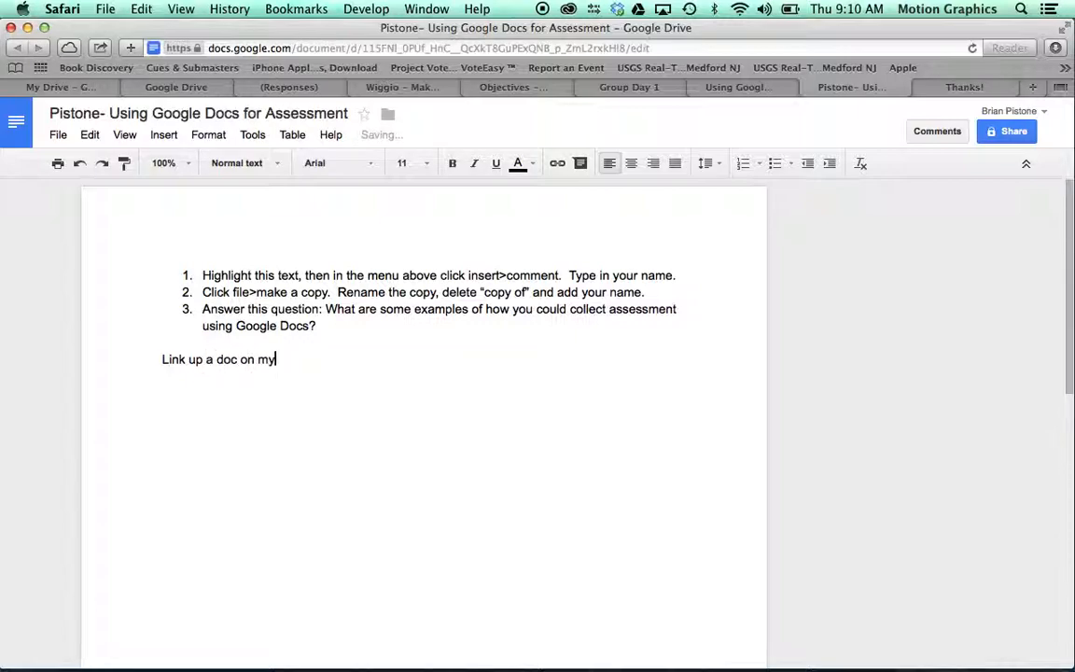
{"action": "type", "text": " eboard, then have students make a copy"}
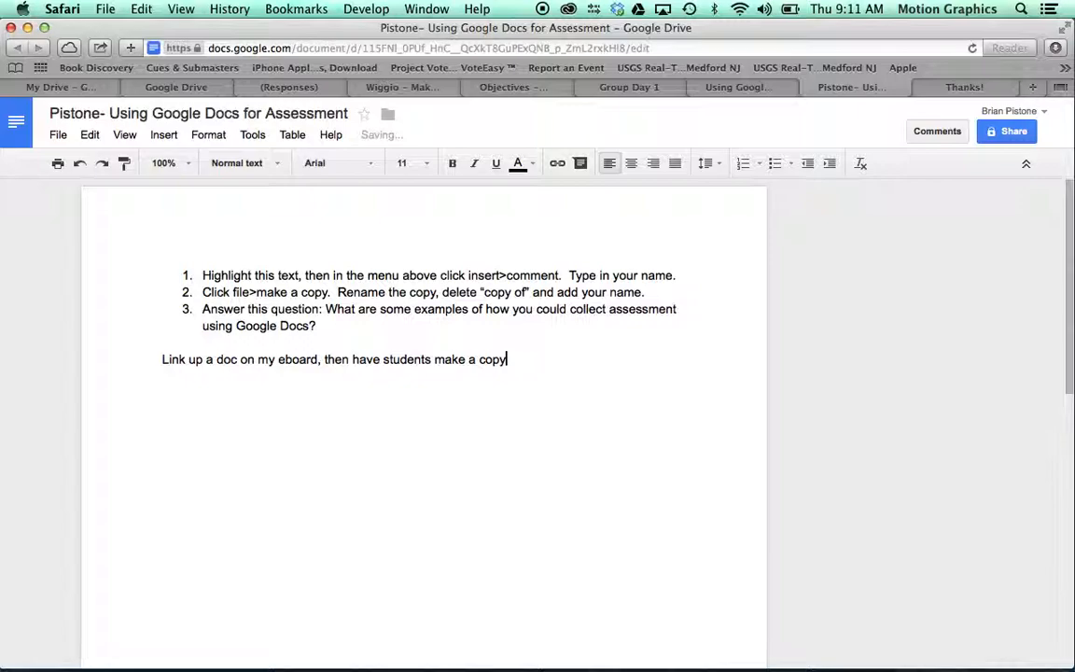
{"action": "type", "text": ", then "}
{"action": "type", "text": "and"}
{"action": "type", "text": "wer qu"}
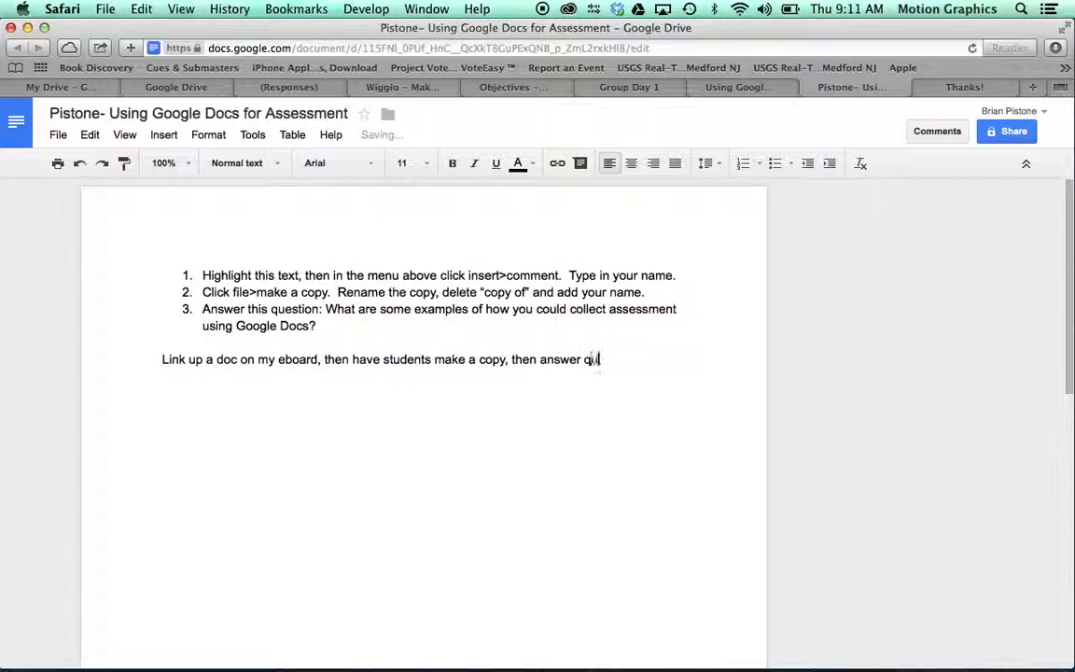
{"action": "type", "text": "estions, then "}
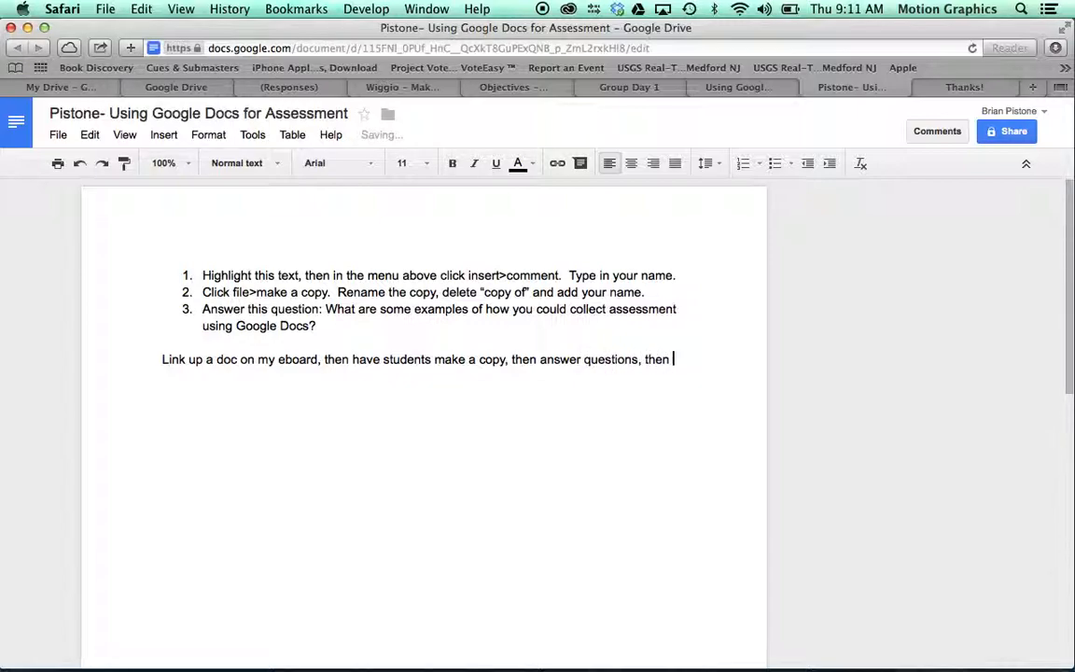
{"action": "type", "text": "share it back to me."}
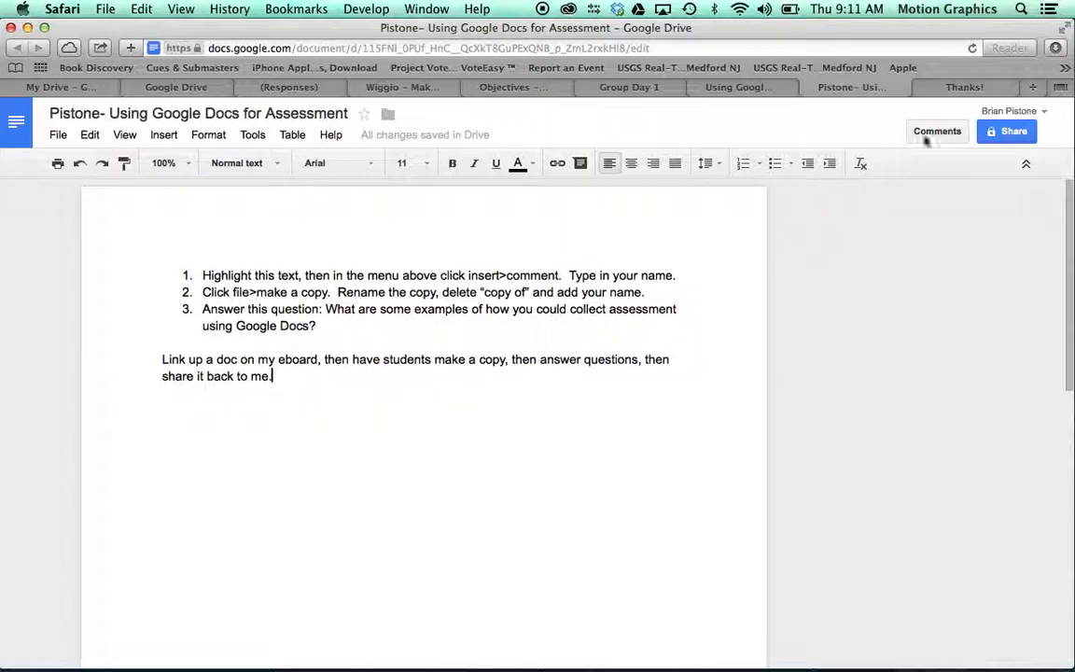
Step: Share the answered copy as editor with the invited contact's e-mail address, notification on
{"action": "left_click", "coordinate": [999, 134]}
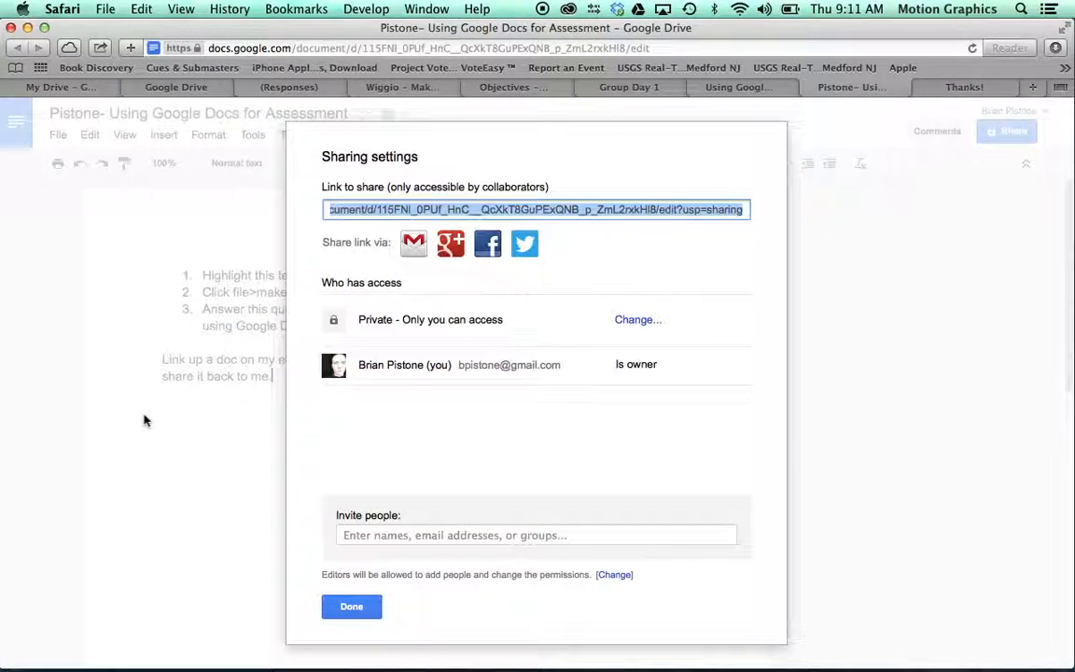
{"action": "left_click", "coordinate": [372, 536]}
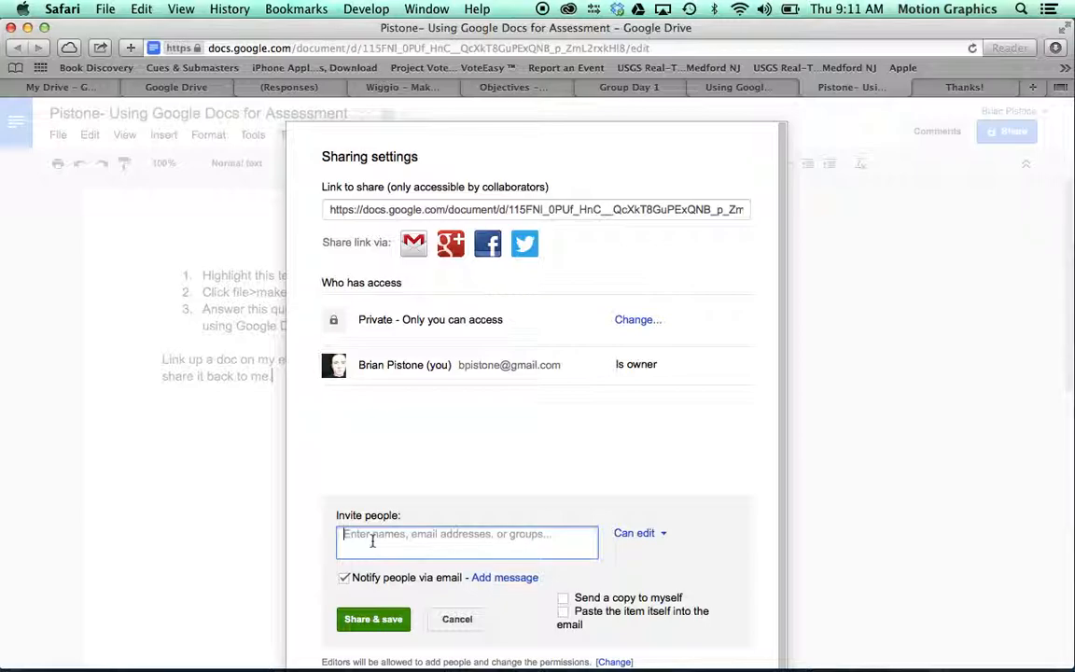
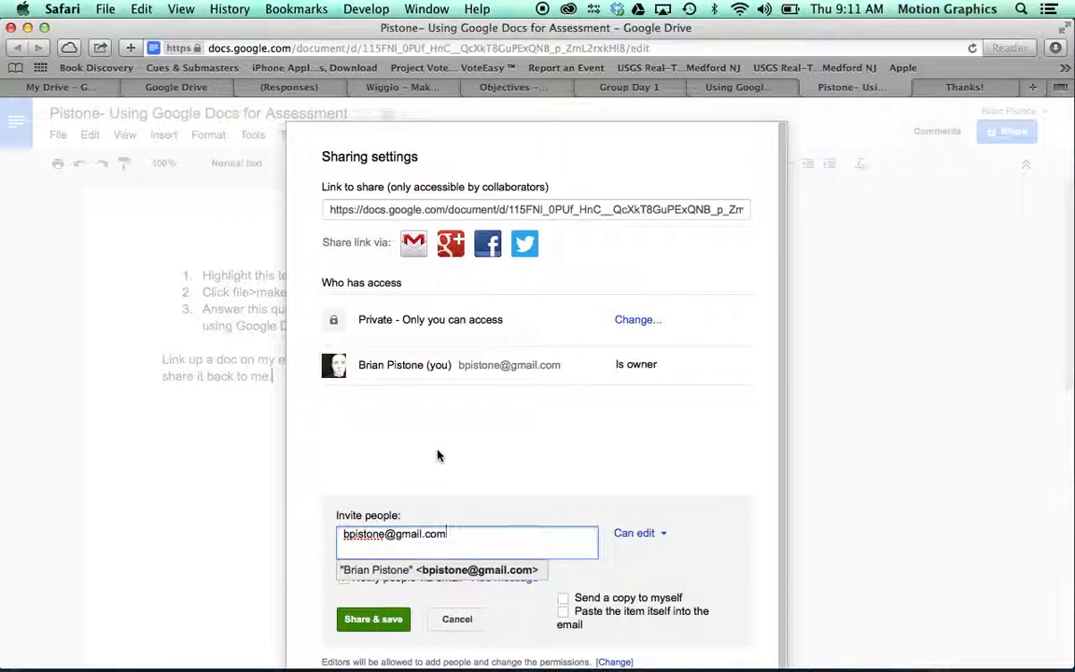
{"action": "left_click", "coordinate": [439, 456]}
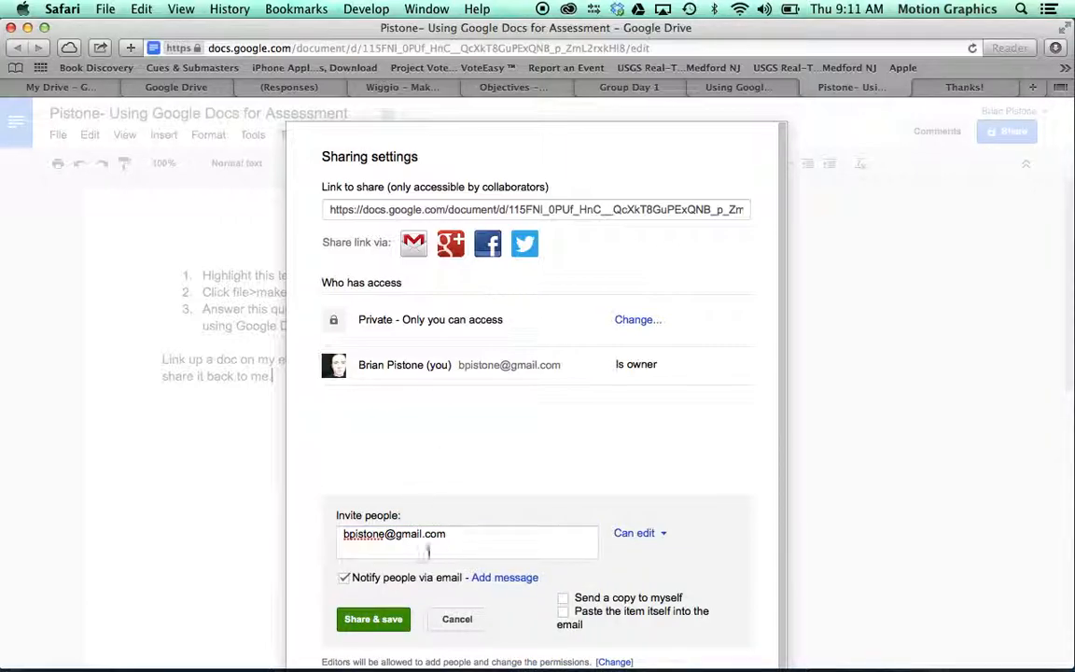
{"action": "left_click", "coordinate": [371, 619]}
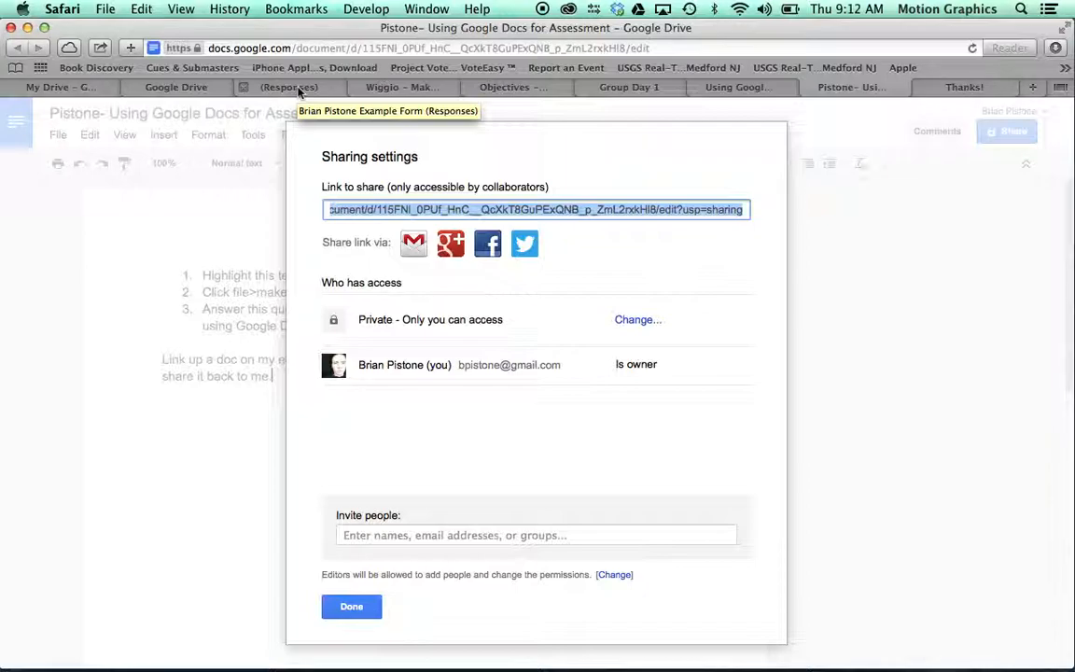
{"action": "left_click", "coordinate": [353, 609]}
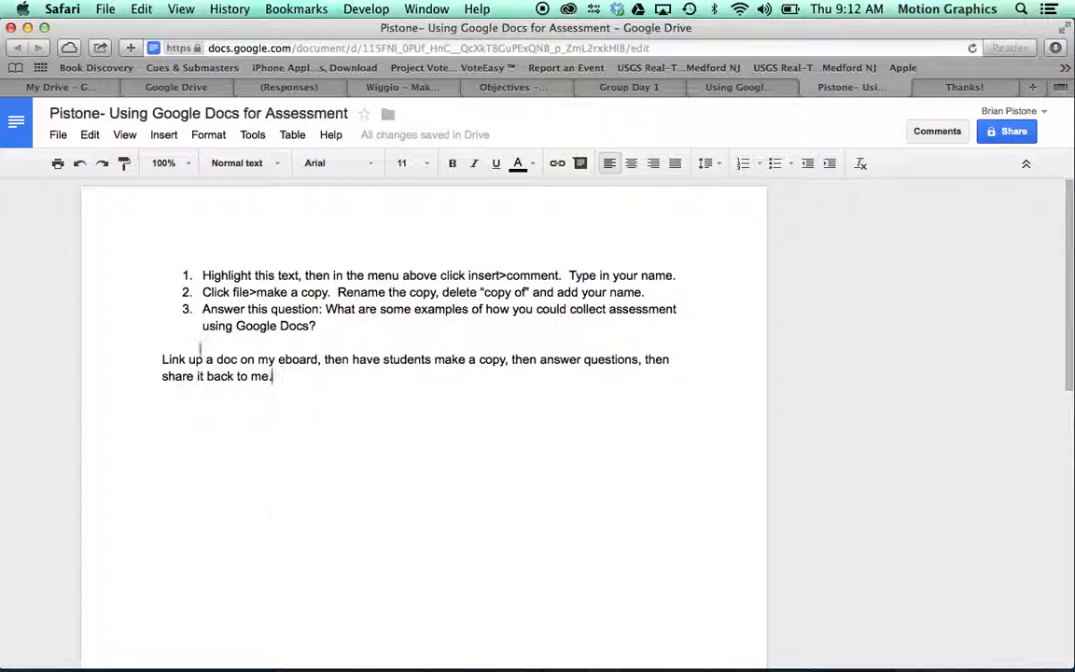
{"action": "left_click", "coordinate": [242, 376]}
{"action": "left_click_drag", "start_coordinate": [242, 376], "coordinate": [164, 374]}
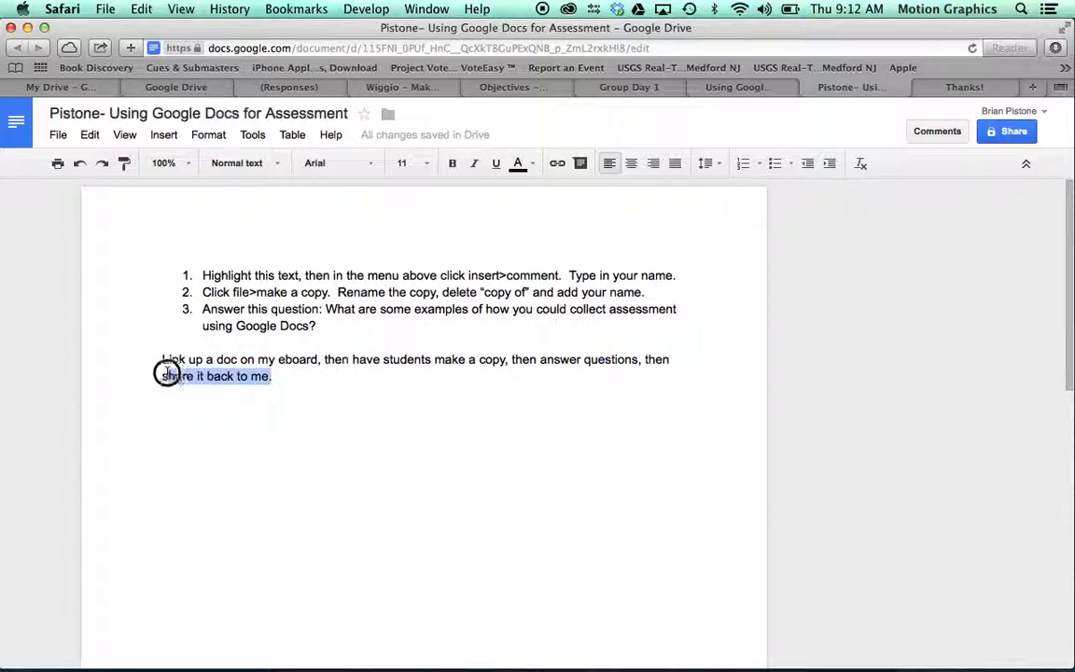
{"action": "left_click", "coordinate": [580, 163]}
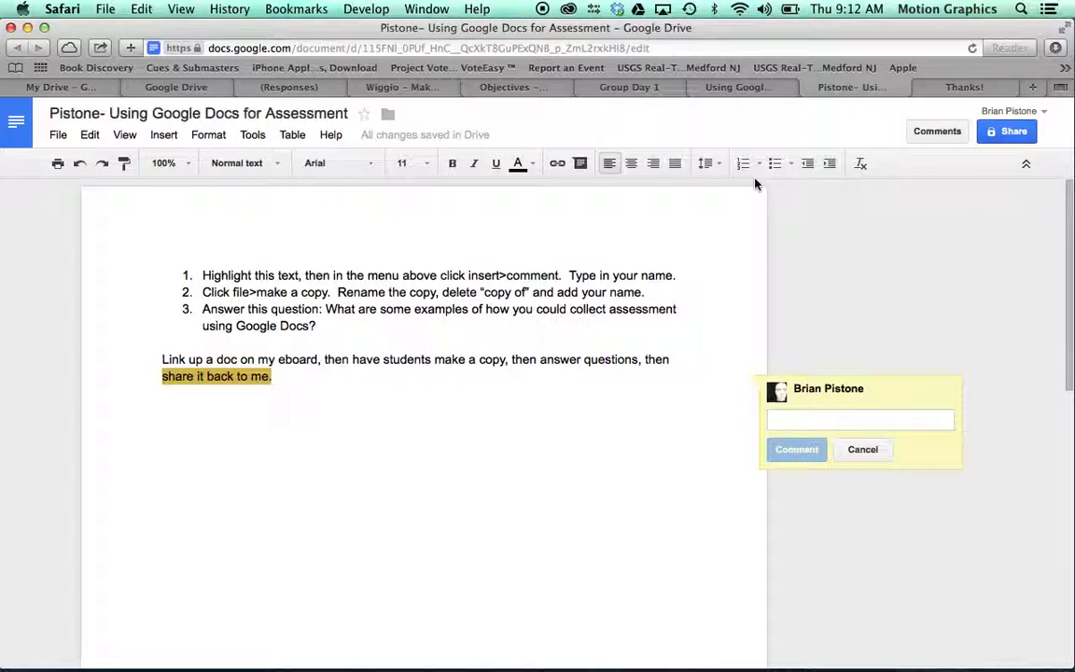
{"action": "left_click", "coordinate": [864, 447]}
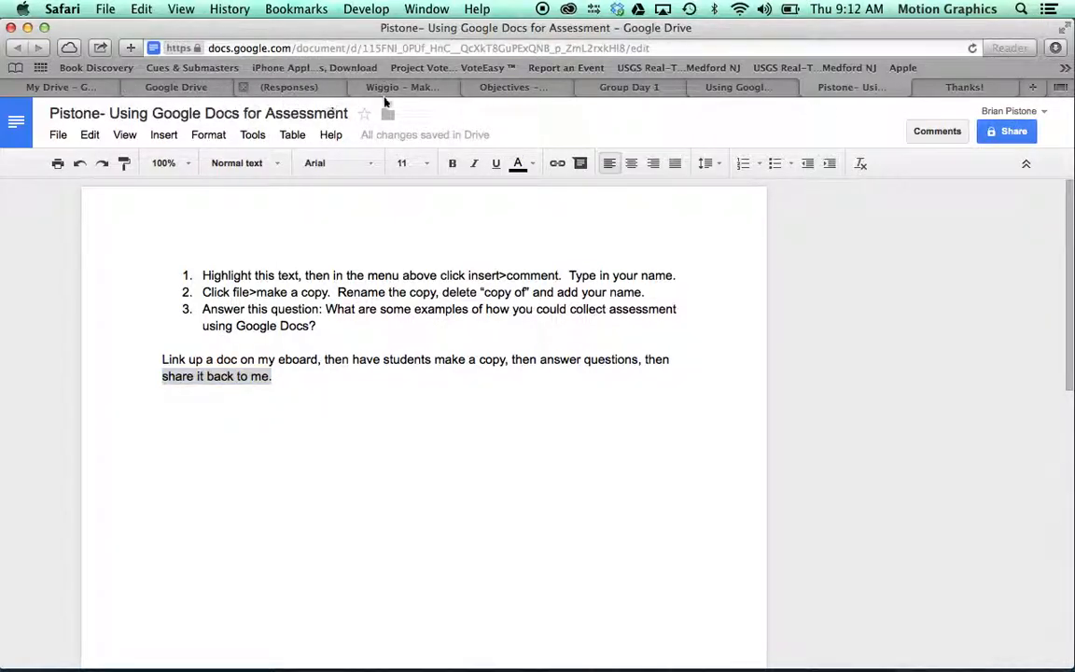
Step: Select cell F2 in Group Day 1, then close the Thanks! page and original assessment doc
{"action": "left_click", "coordinate": [726, 86]}
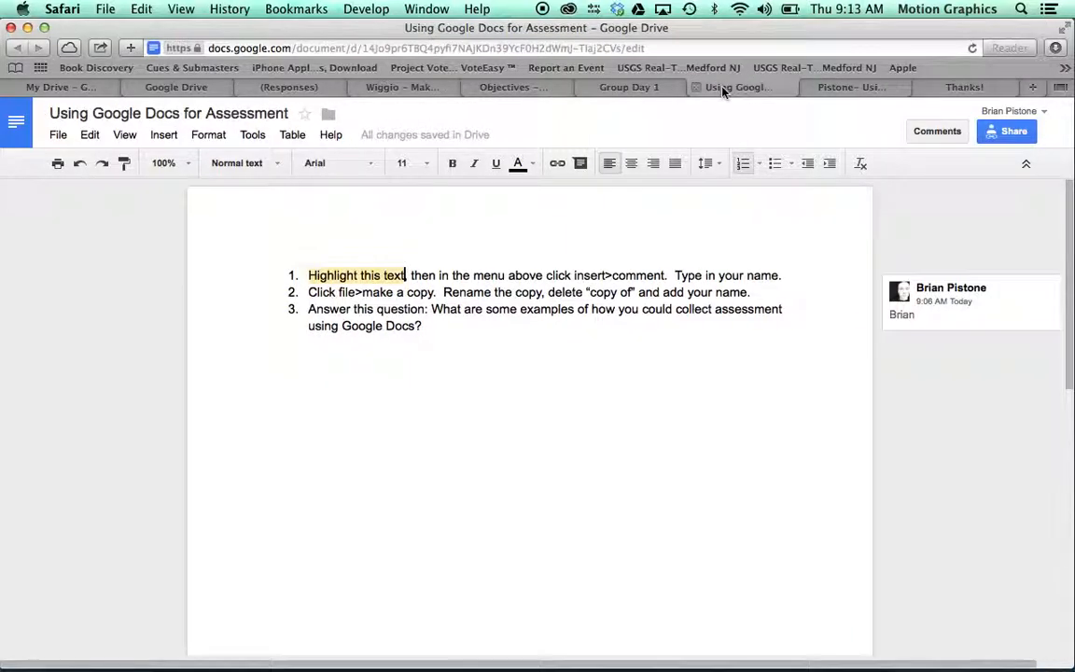
{"action": "left_click", "coordinate": [840, 87]}
{"action": "left_click", "coordinate": [592, 87]}
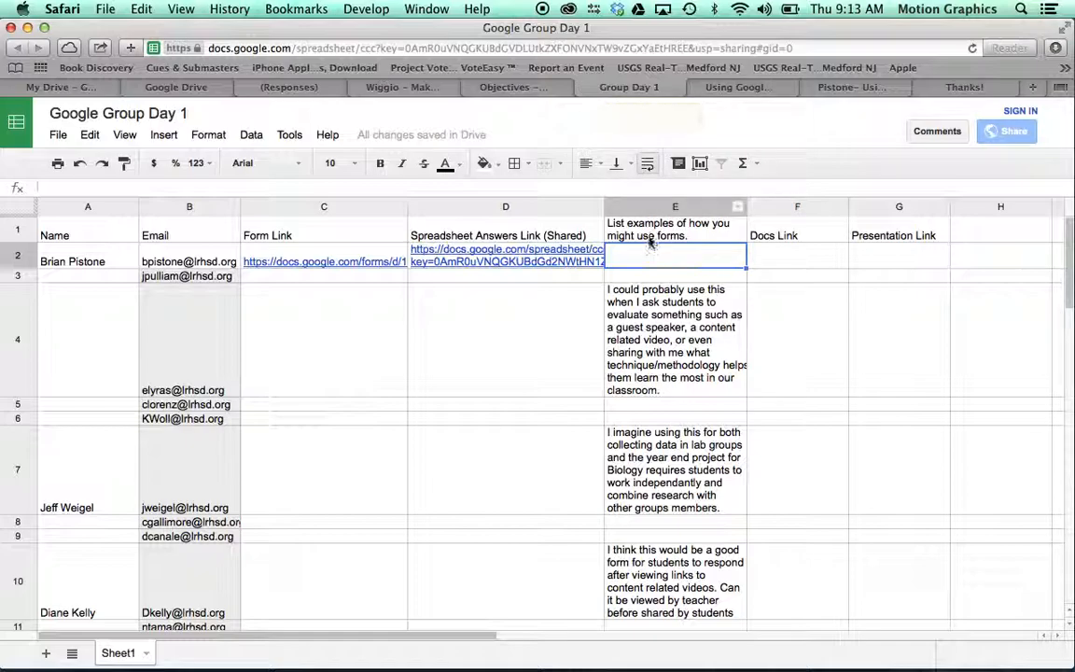
{"action": "left_click", "coordinate": [782, 250]}
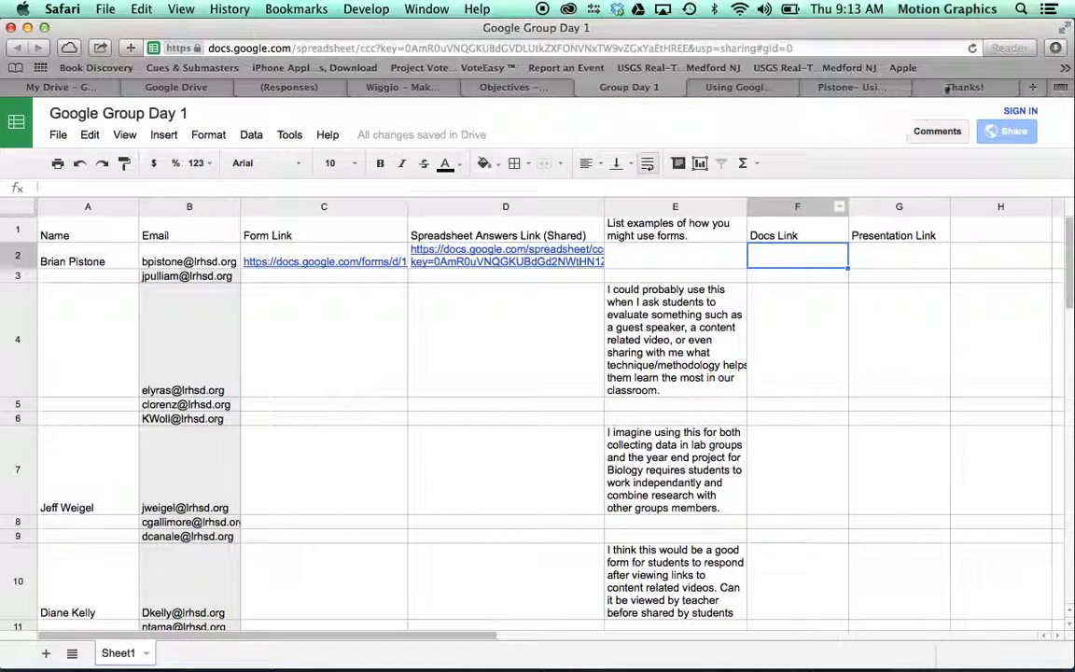
{"action": "left_click", "coordinate": [963, 87]}
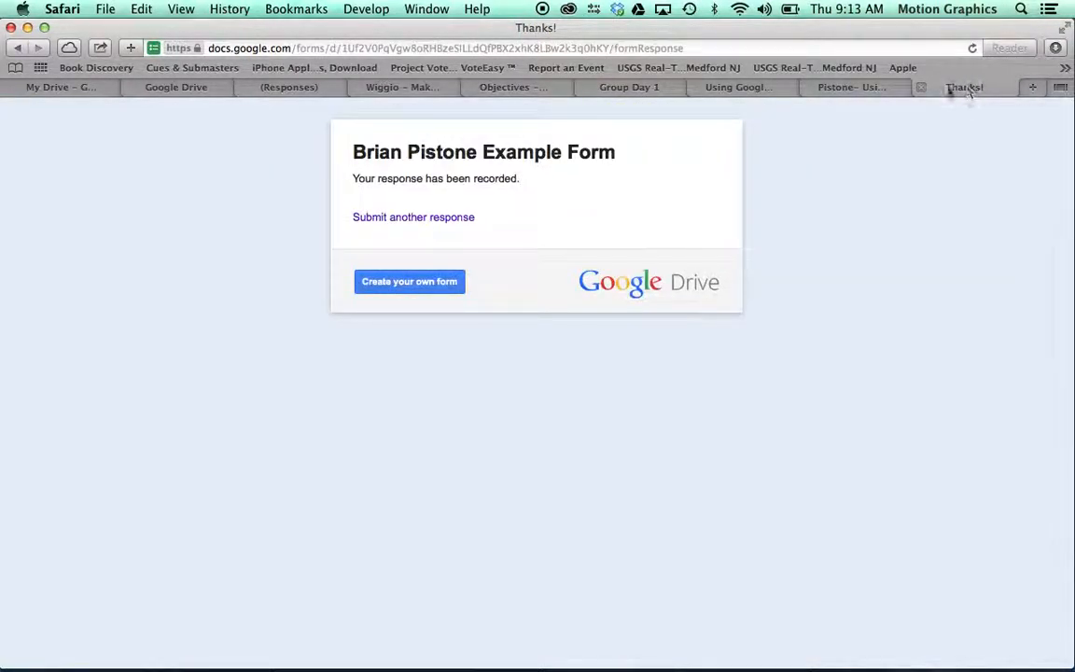
{"action": "left_click", "coordinate": [918, 88]}
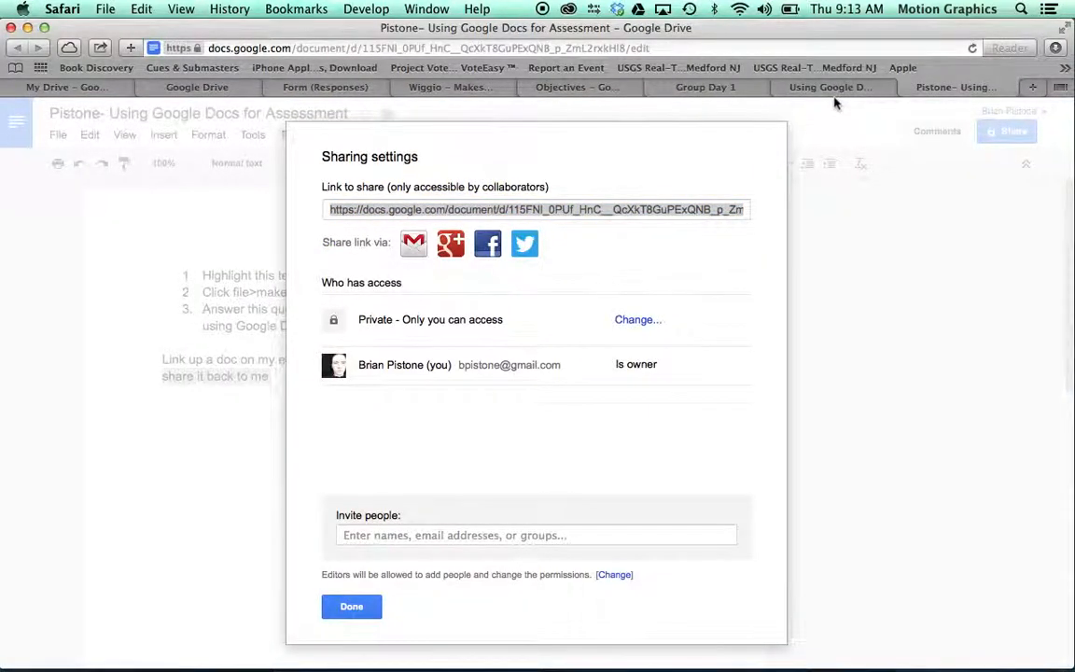
{"action": "left_click", "coordinate": [836, 93]}
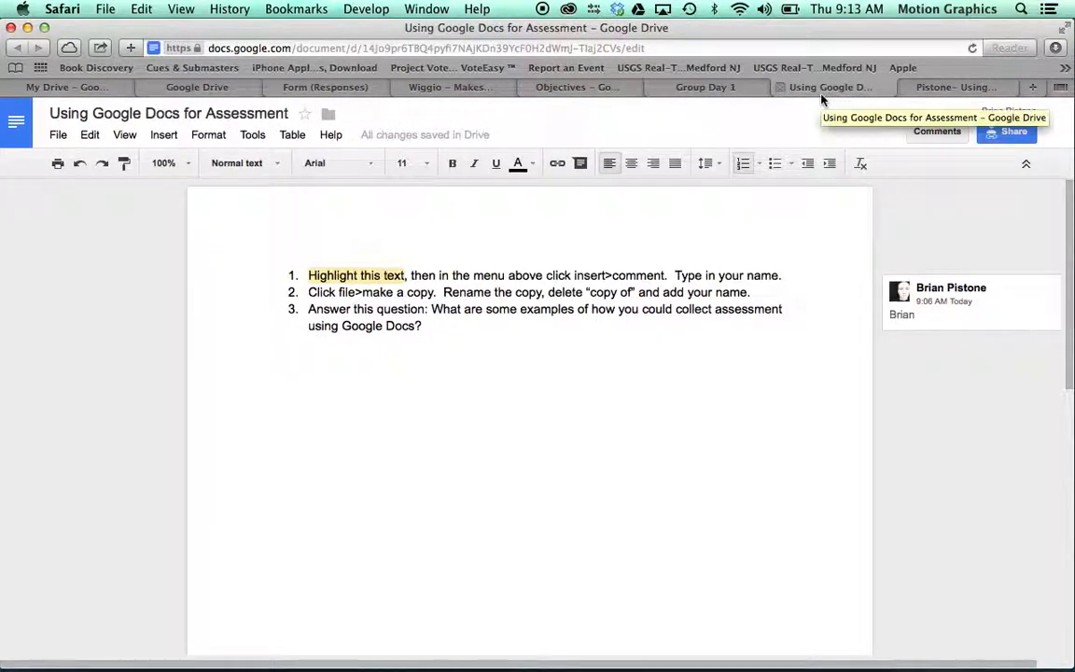
{"action": "left_click", "coordinate": [780, 88]}
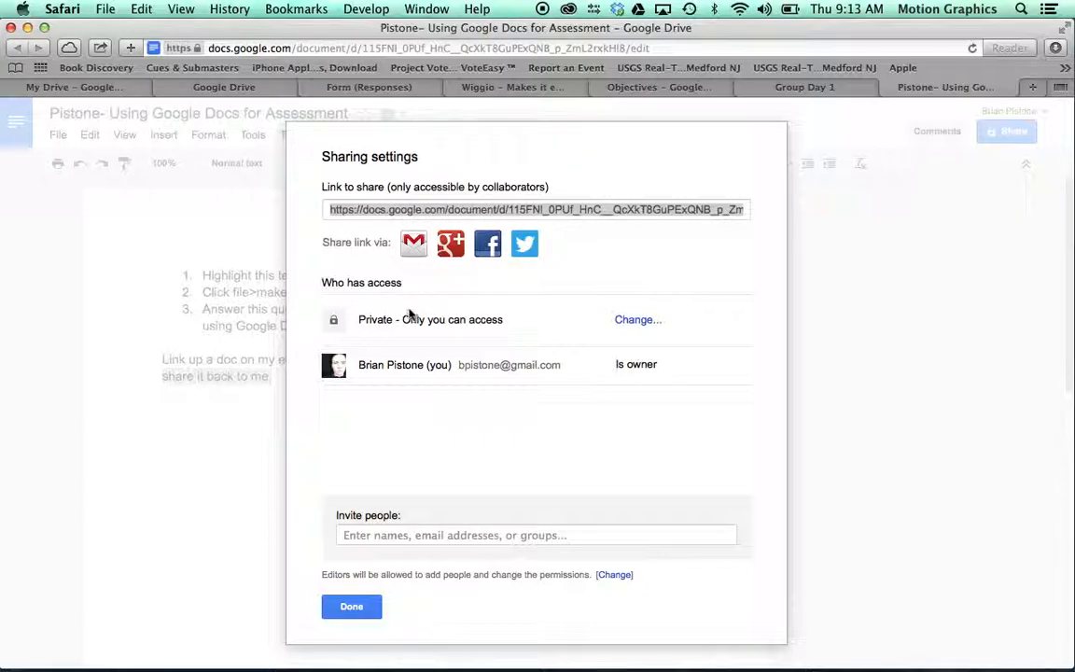
Step: Make the copy public on the web with Can comment access and copy its link
{"action": "left_click", "coordinate": [623, 322]}
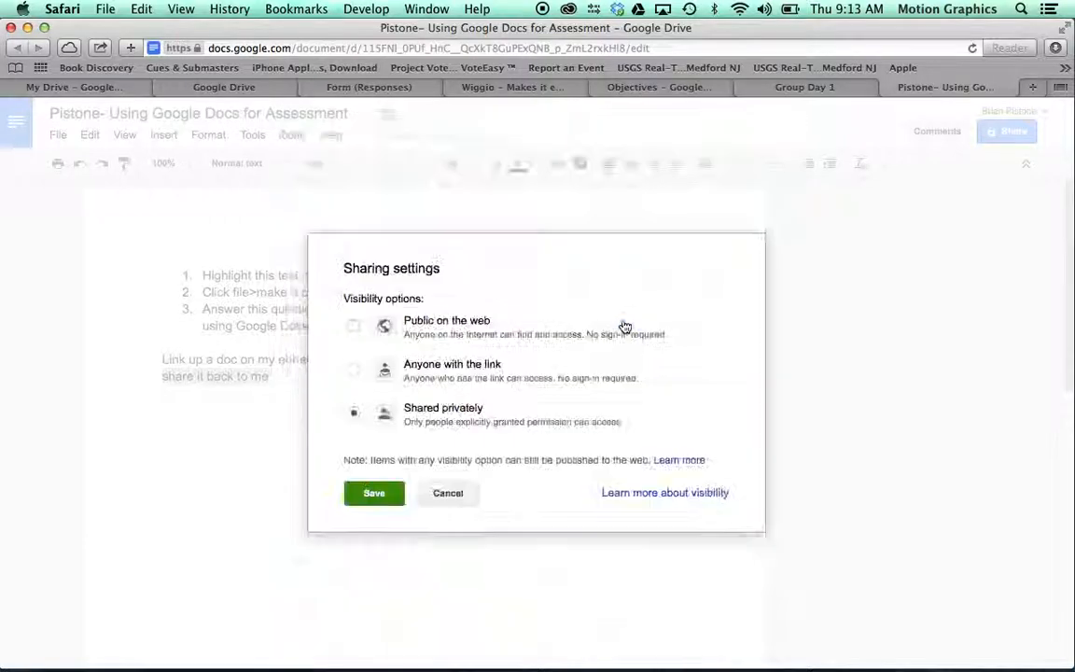
{"action": "left_click", "coordinate": [355, 326]}
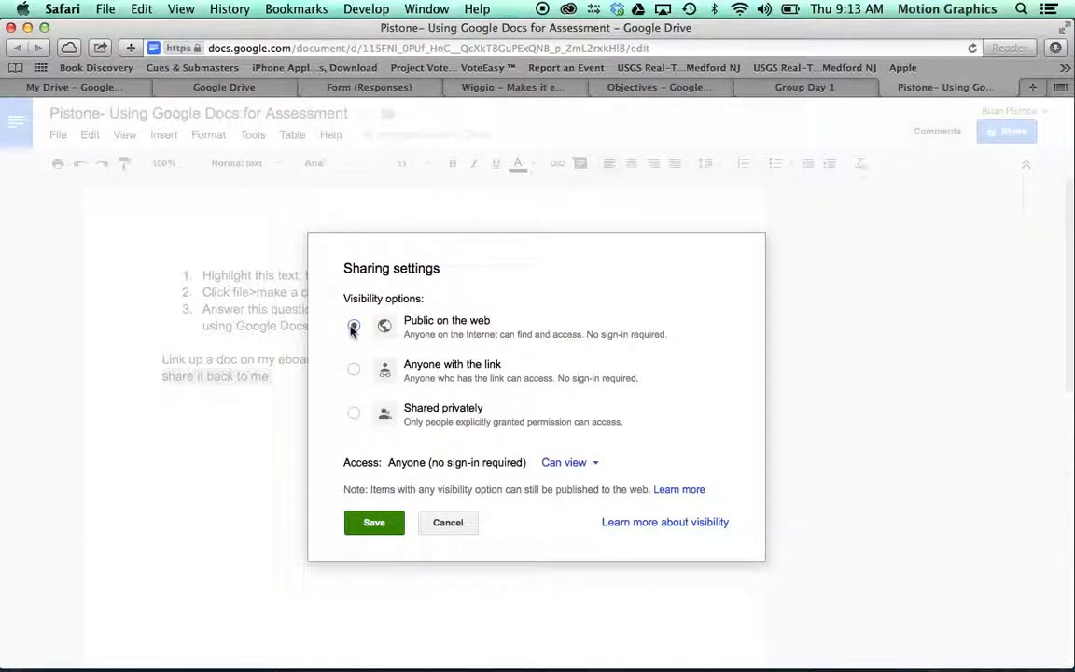
{"action": "left_click", "coordinate": [560, 463]}
{"action": "left_click", "coordinate": [590, 413]}
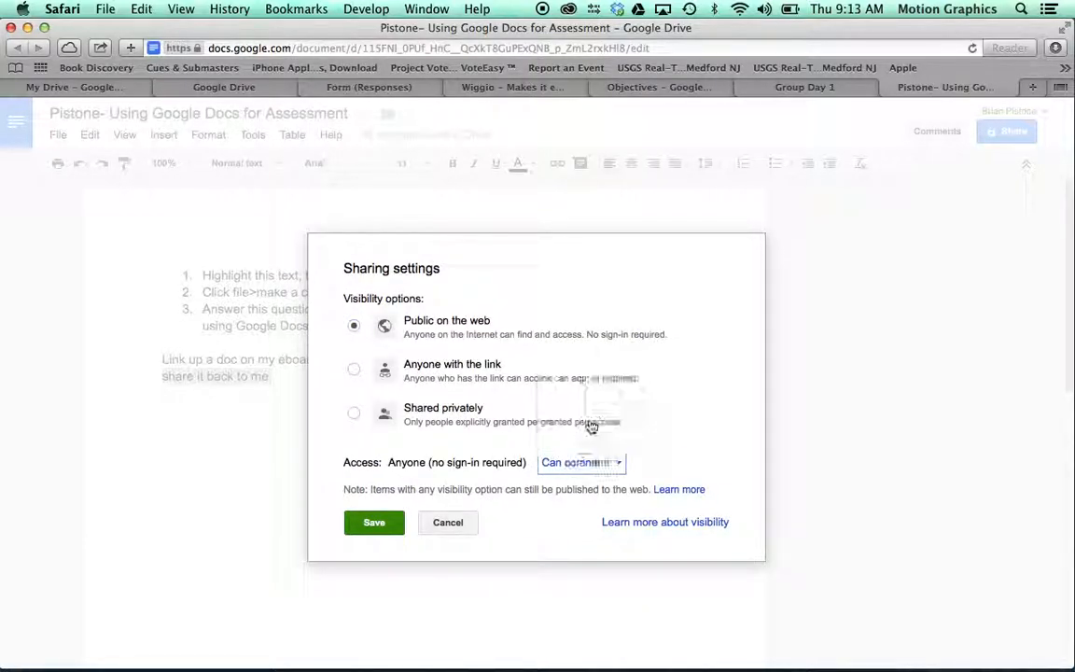
{"action": "left_click", "coordinate": [378, 525]}
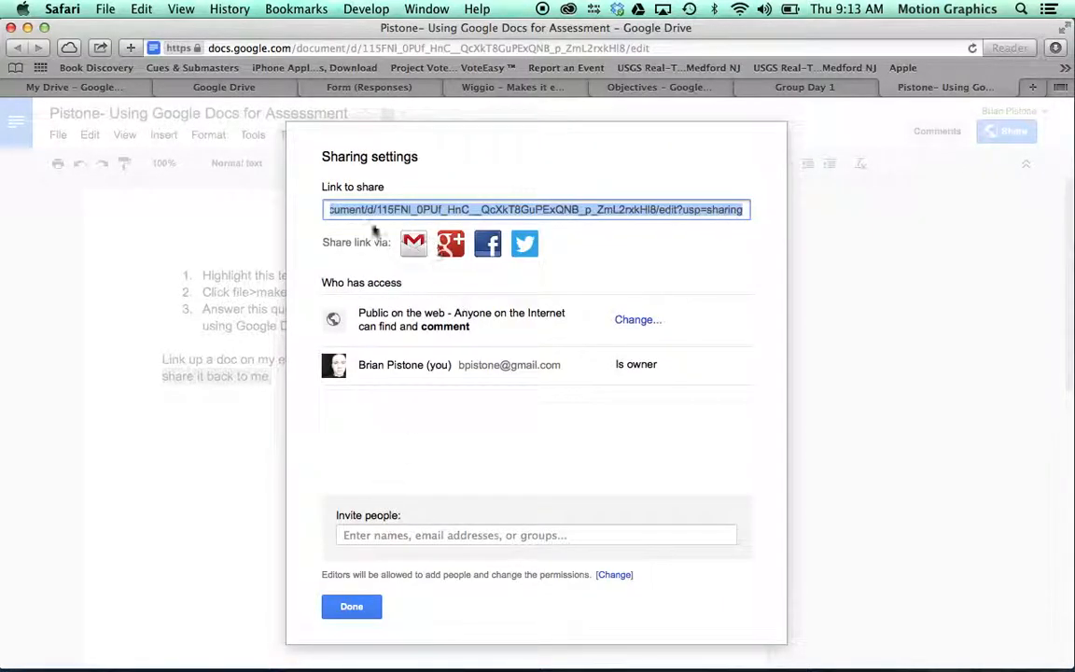
{"action": "key", "text": "super+c"}
{"action": "left_click", "coordinate": [351, 606]}
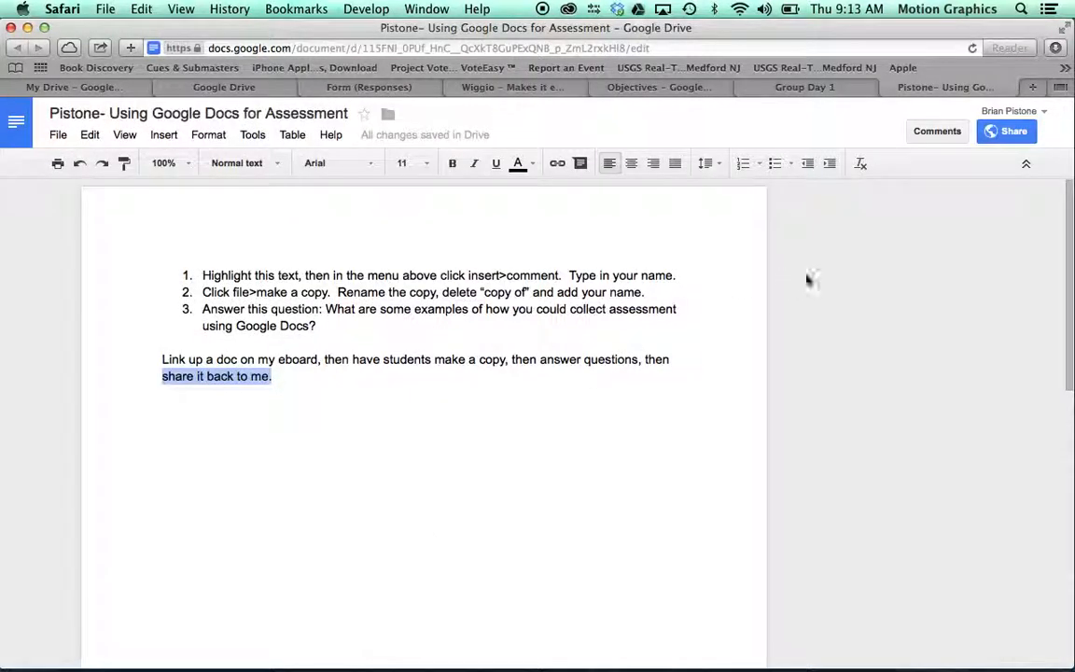
Step: Paste the assessment doc's share link into cell F2 (Docs Link) of Google Group Day 1
{"action": "left_click", "coordinate": [794, 89]}
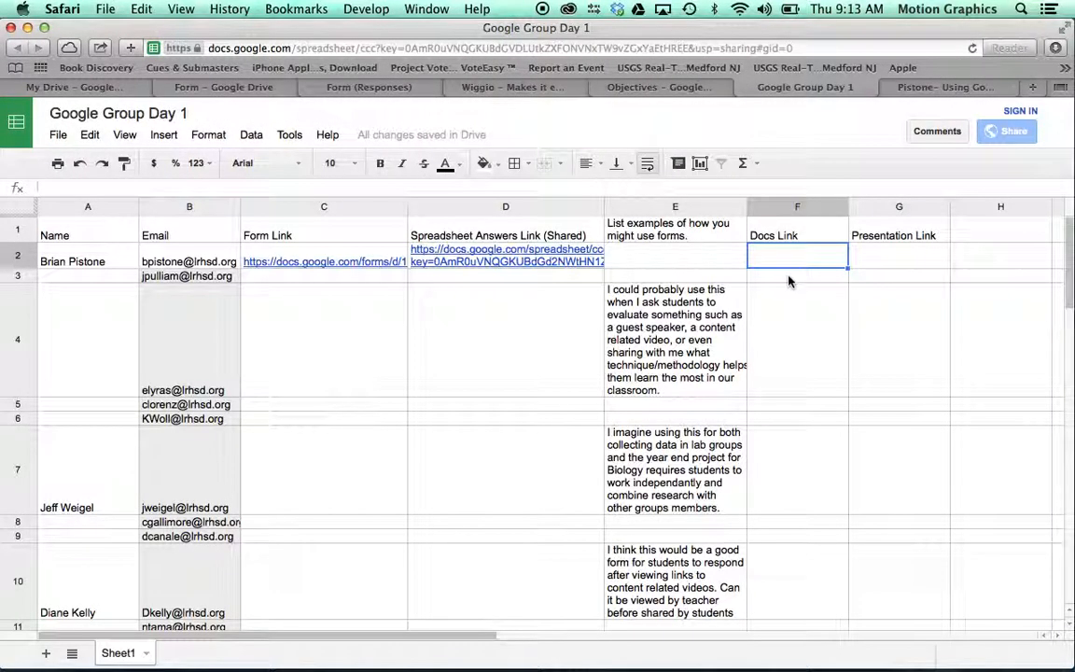
{"action": "key", "text": "super+v"}
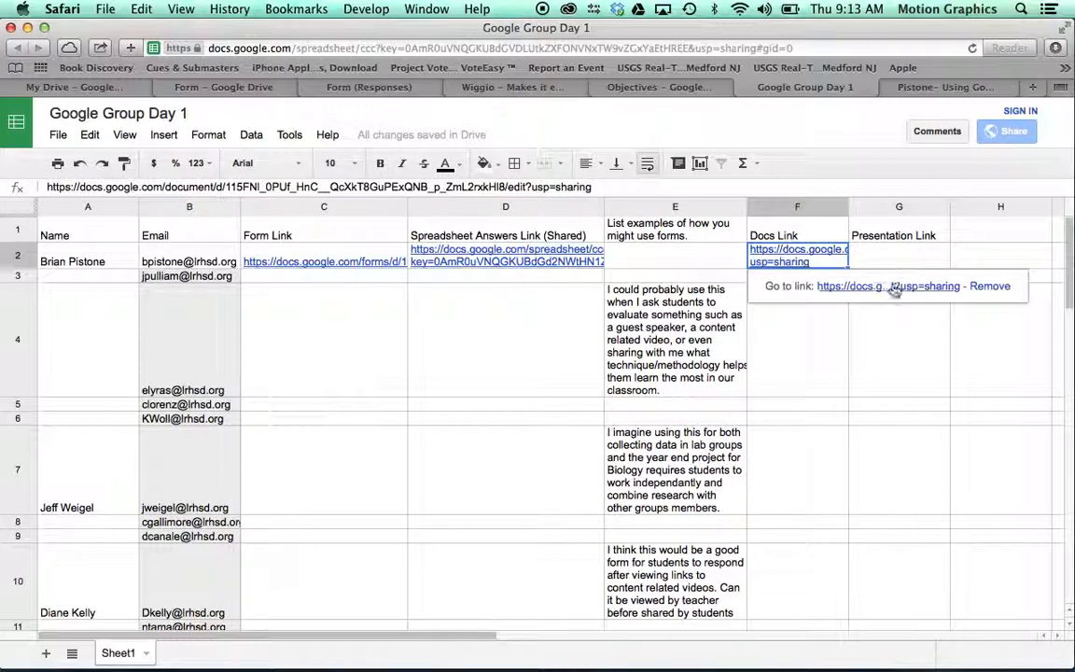
{"action": "left_click", "coordinate": [883, 258]}
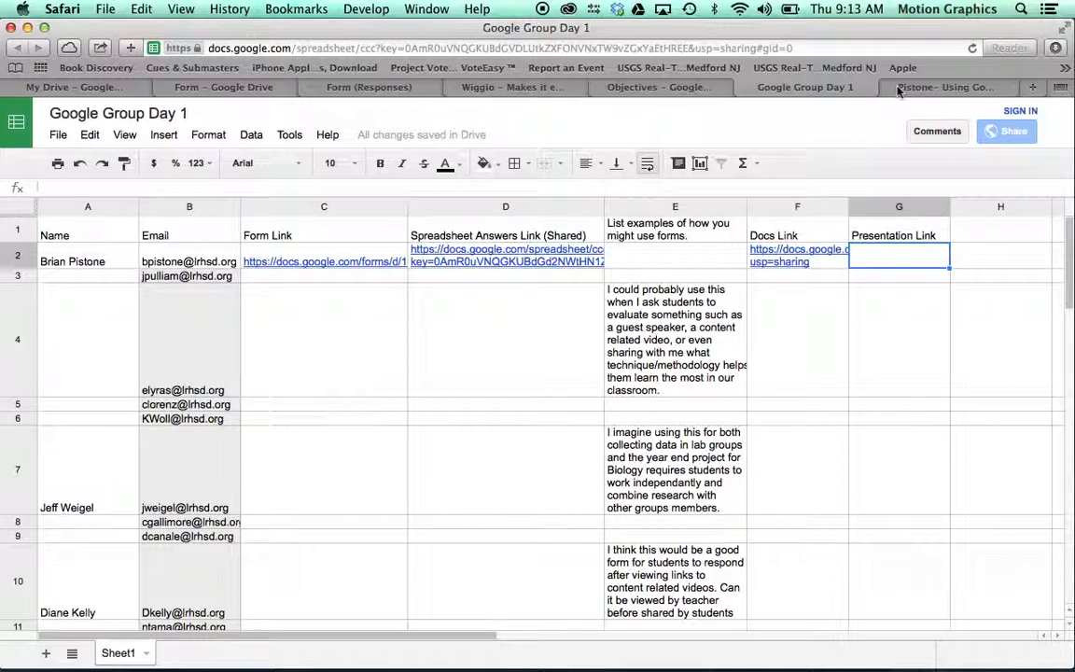
{"action": "left_click", "coordinate": [81, 87]}
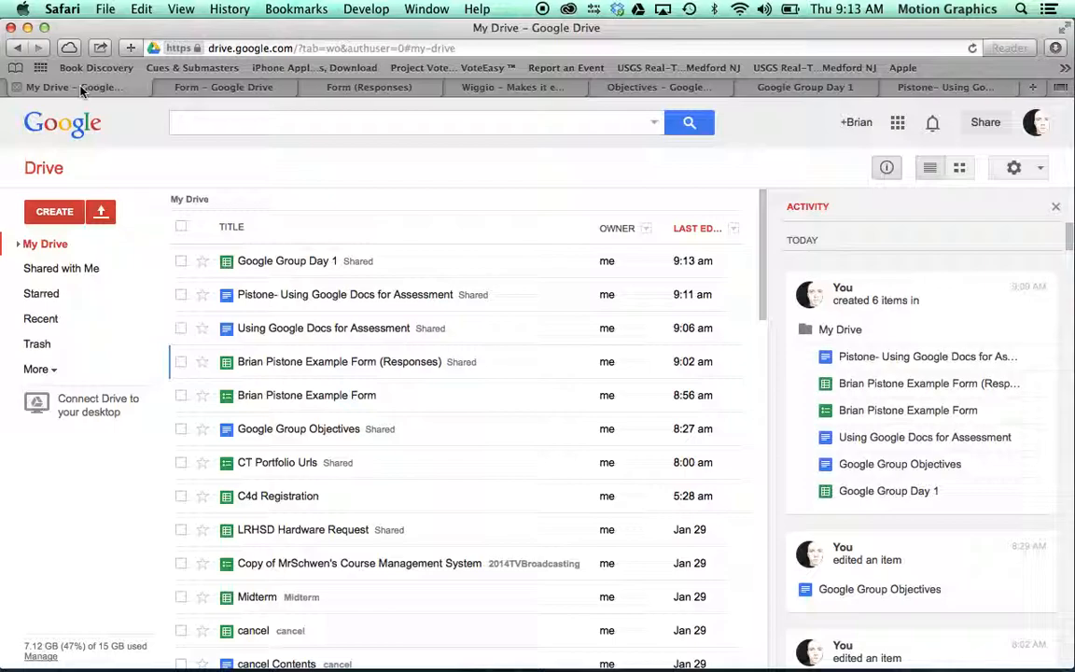
Step: Create a new Presentation from the My Drive CREATE menu
{"action": "left_click", "coordinate": [52, 211]}
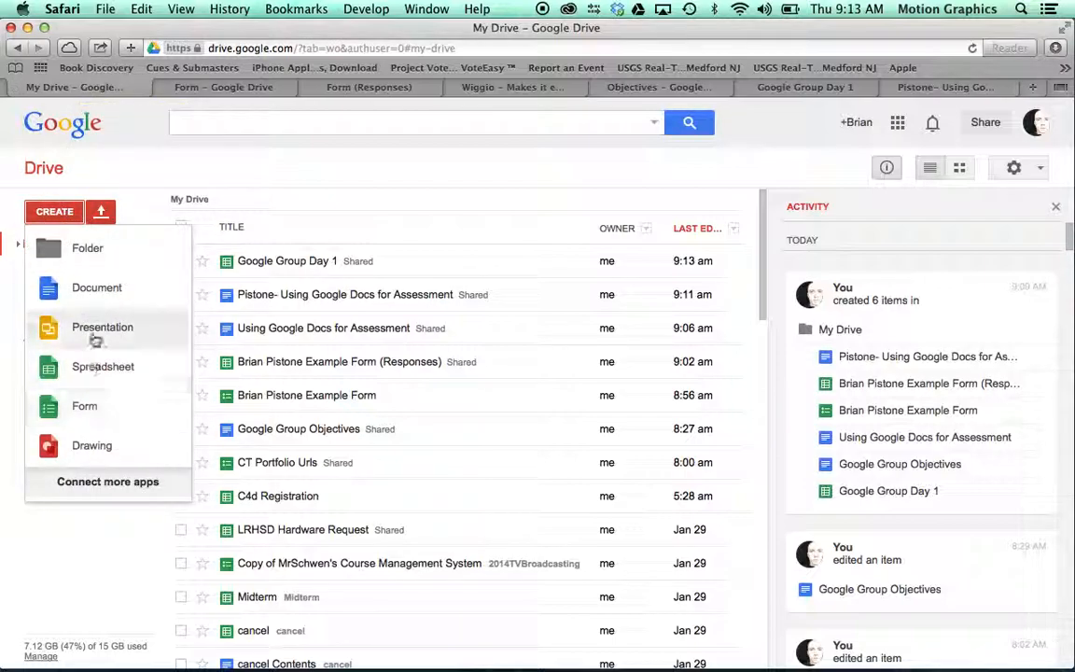
{"action": "left_click", "coordinate": [136, 192]}
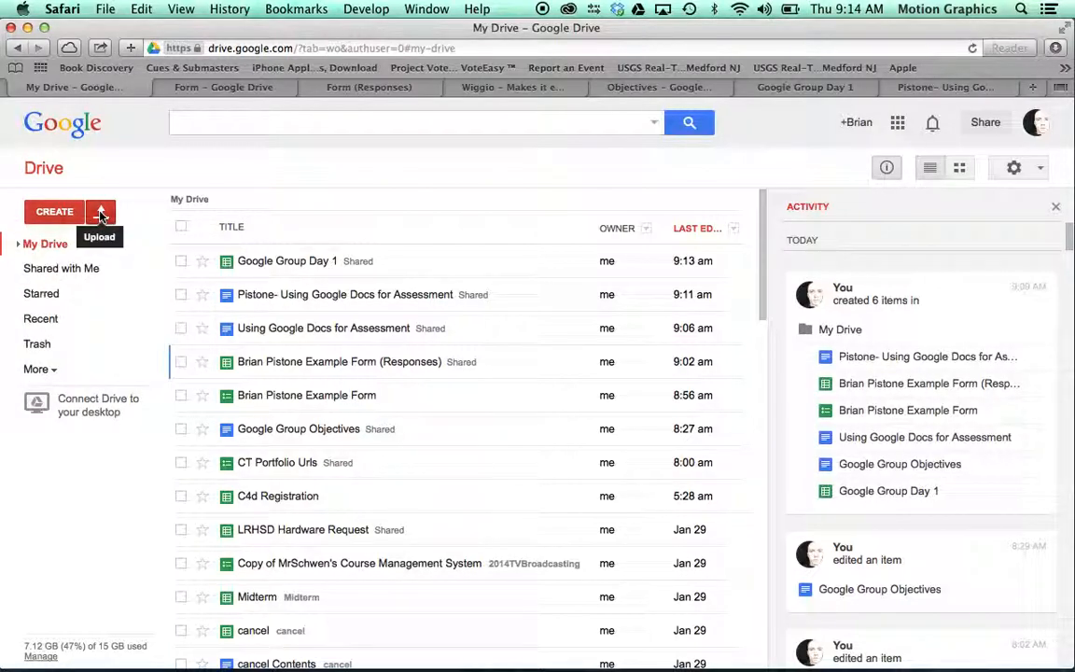
{"action": "left_click", "coordinate": [100, 214]}
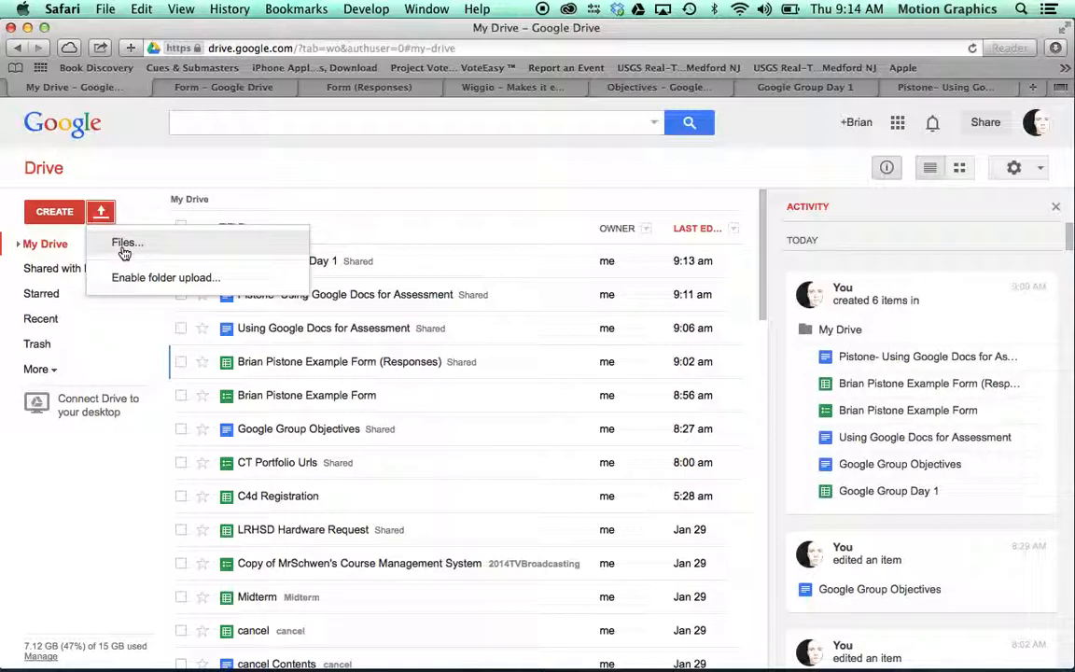
{"action": "left_click", "coordinate": [54, 211]}
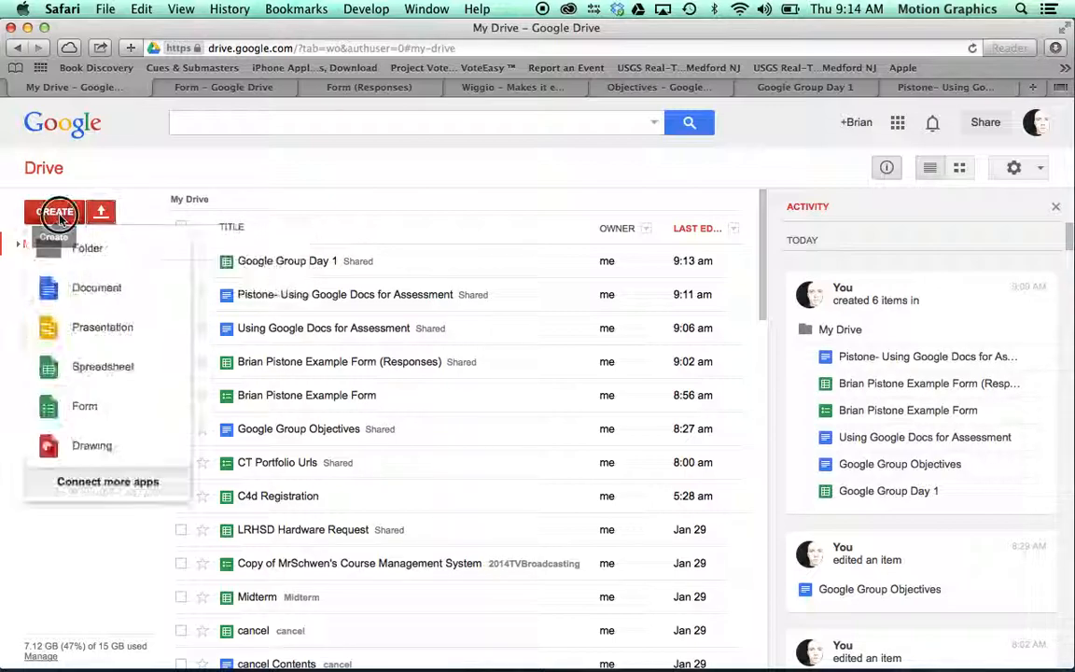
{"action": "left_click", "coordinate": [103, 329]}
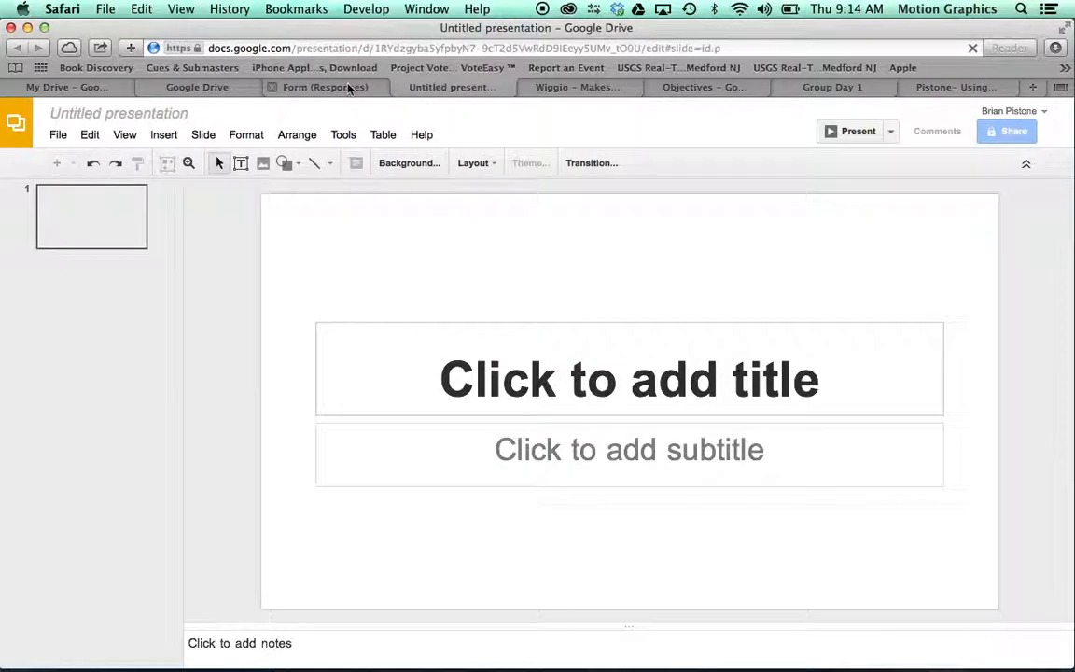
Step: Pick the Wave thumbnail in the theme chooser and confirm it for the Untitled presentation
{"action": "left_click", "coordinate": [322, 86]}
{"action": "left_click", "coordinate": [423, 89]}
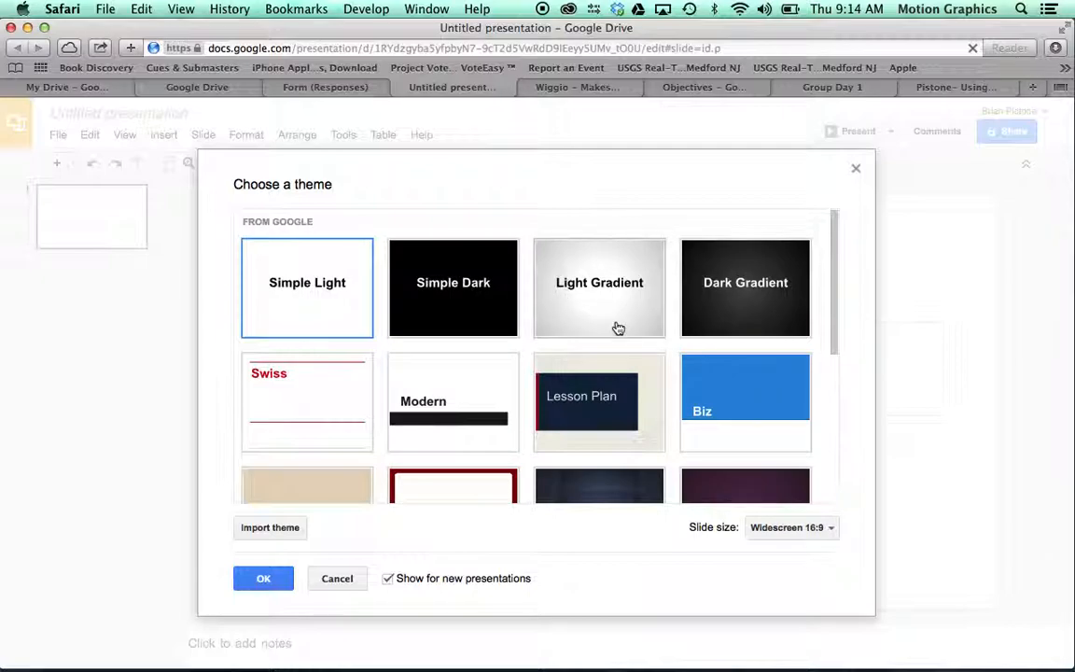
{"action": "scroll", "coordinate": [803, 304], "scroll_direction": "down", "scroll_amount": 5}
{"action": "scroll", "coordinate": [640, 392], "scroll_direction": "down", "scroll_amount": 2}
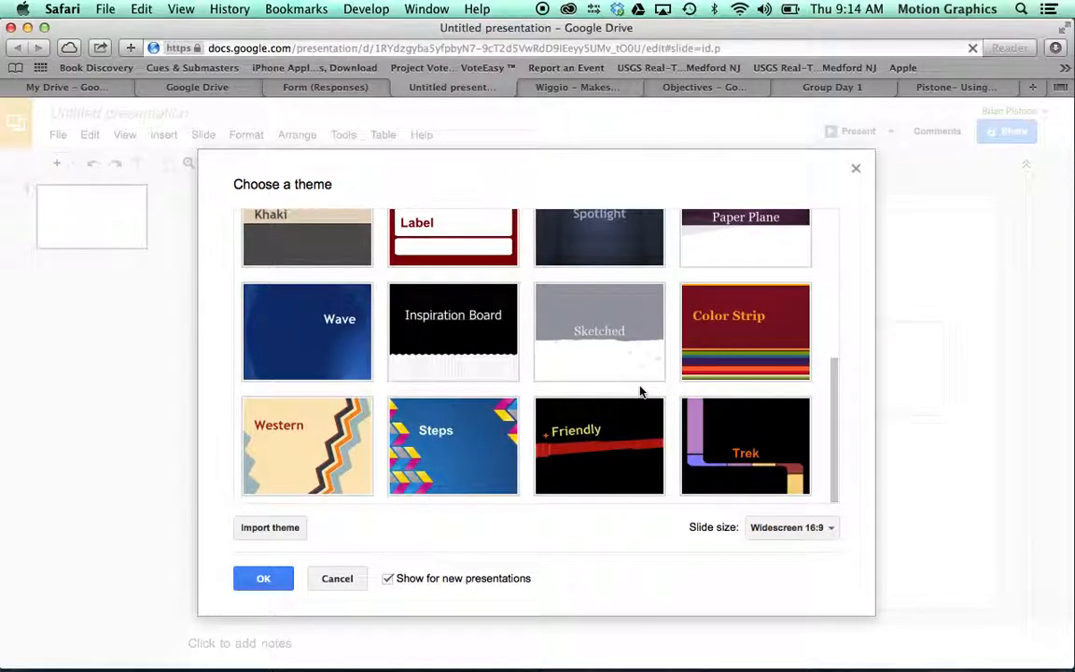
{"action": "left_click", "coordinate": [338, 361]}
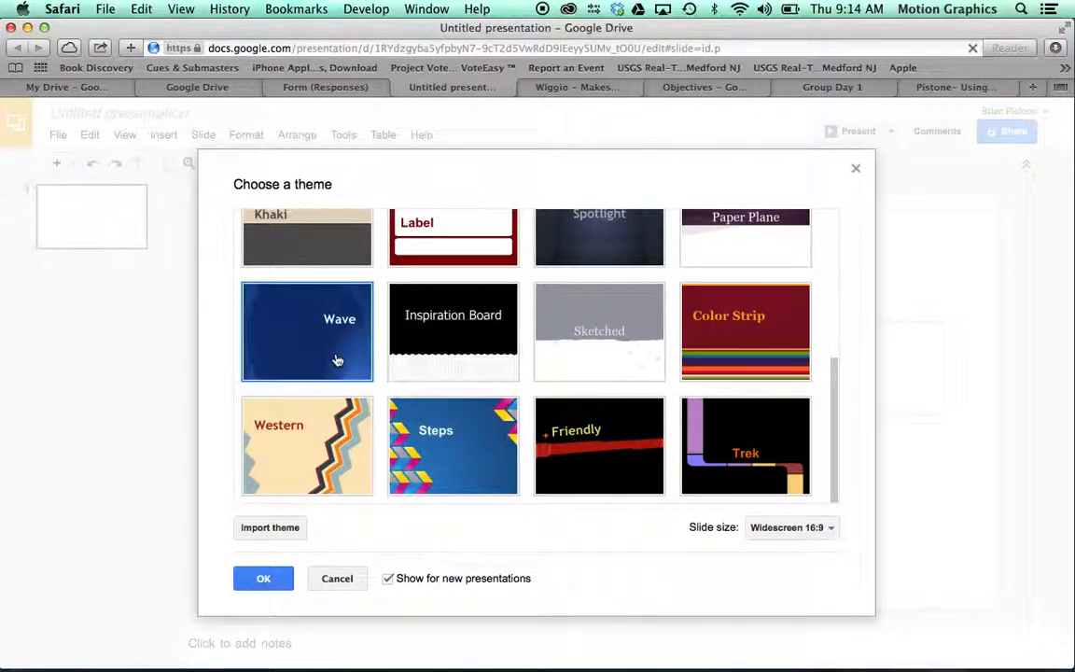
{"action": "left_click", "coordinate": [261, 580]}
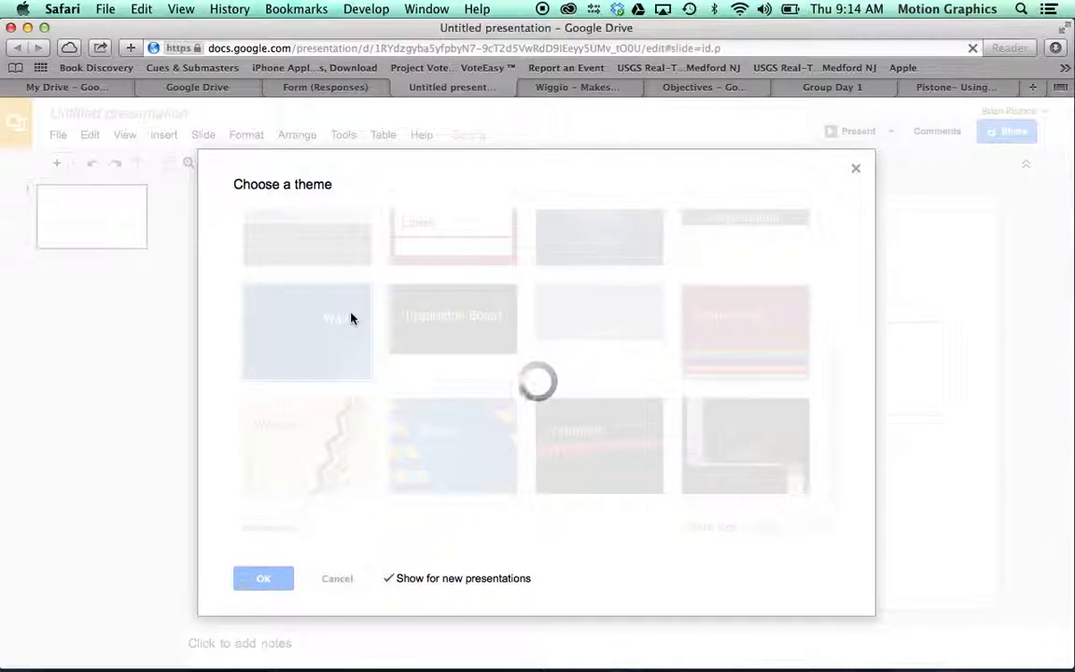